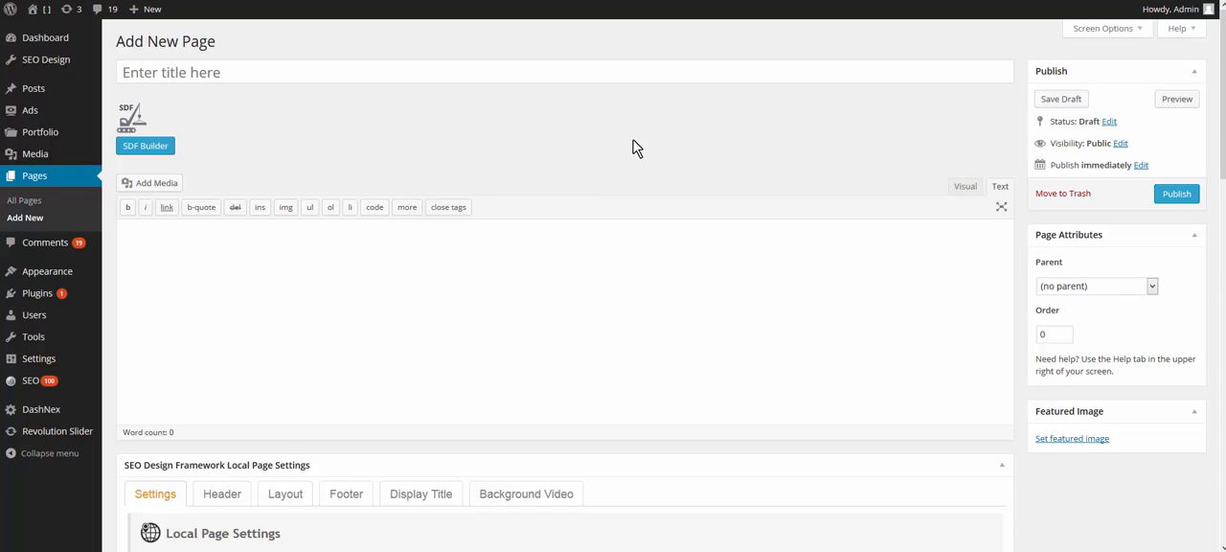
# Step: Compare the Visual and Text editing modes, and switch the new page to the SDF Builder
pyautogui.click(964, 186)
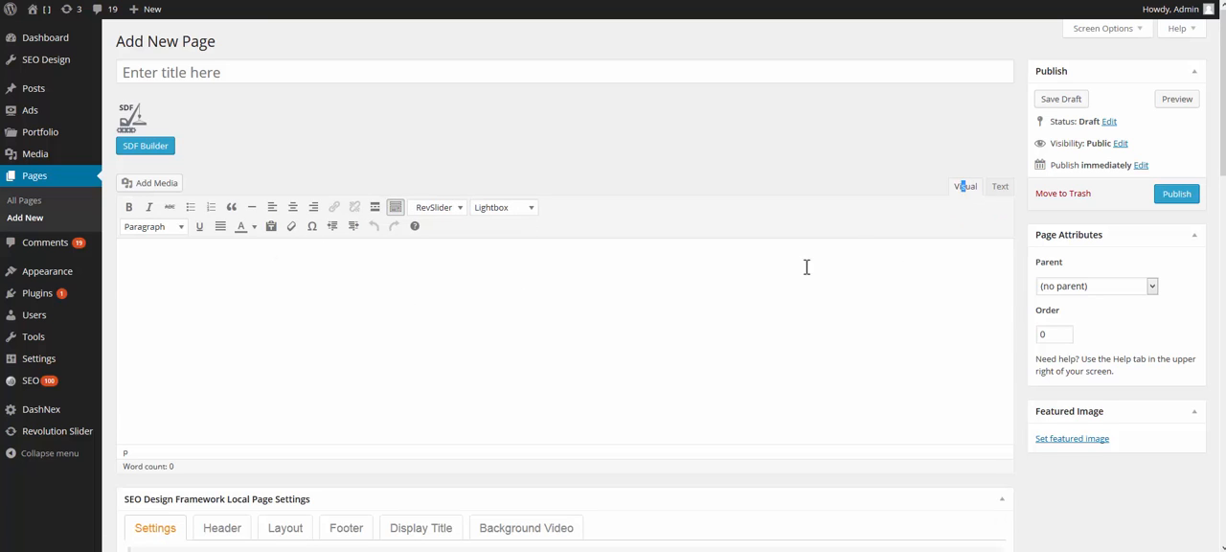
pyautogui.click(1002, 188)
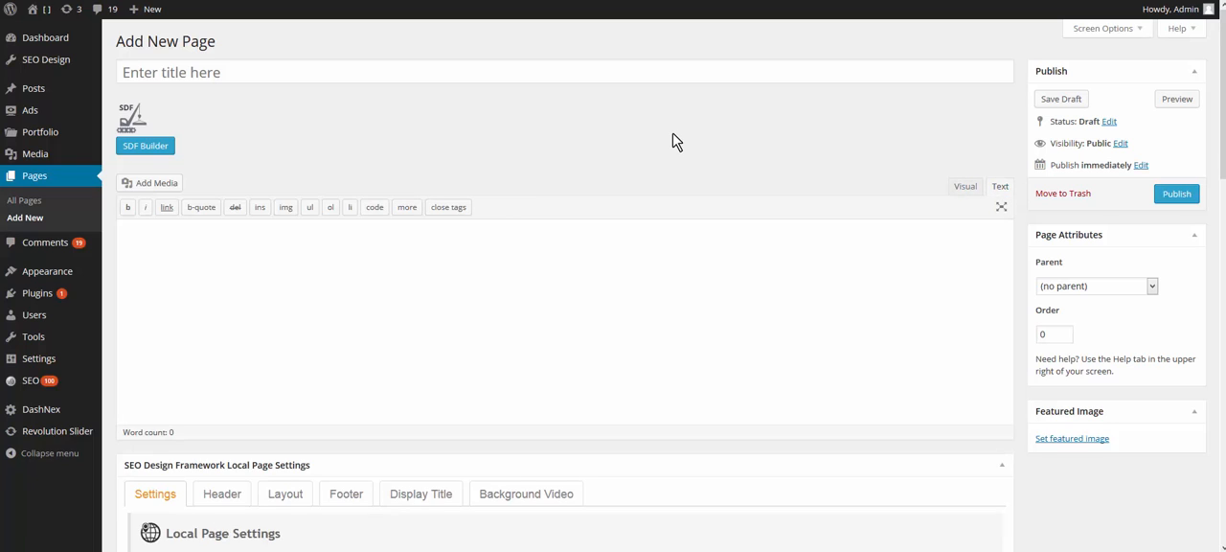
pyautogui.click(164, 146)
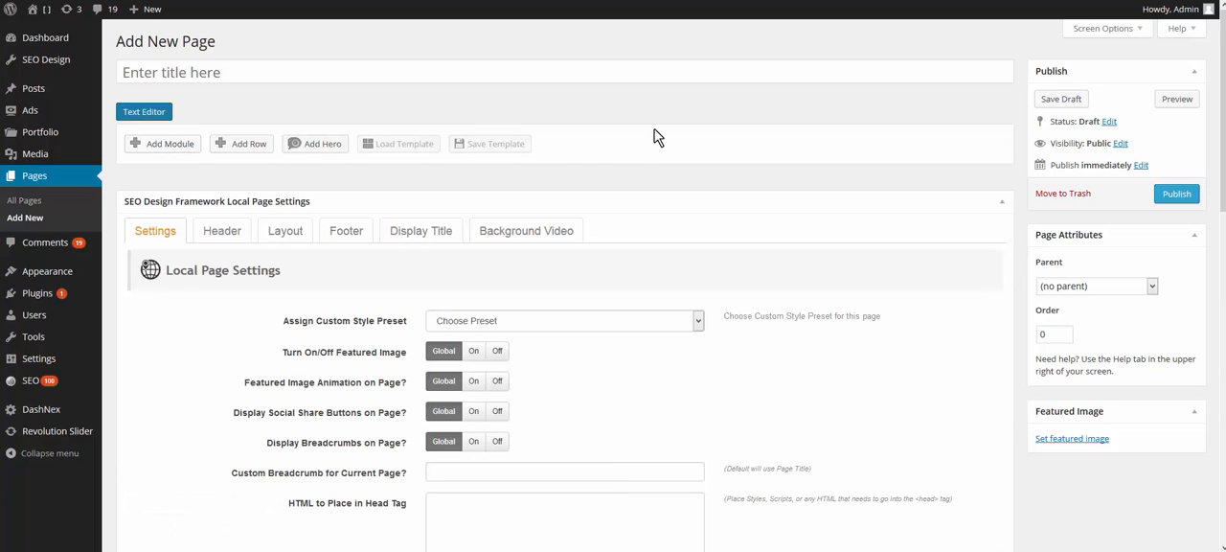
# Step: View the available modules without choosing one, and add an empty row and a hero to the page
pyautogui.click(182, 152)
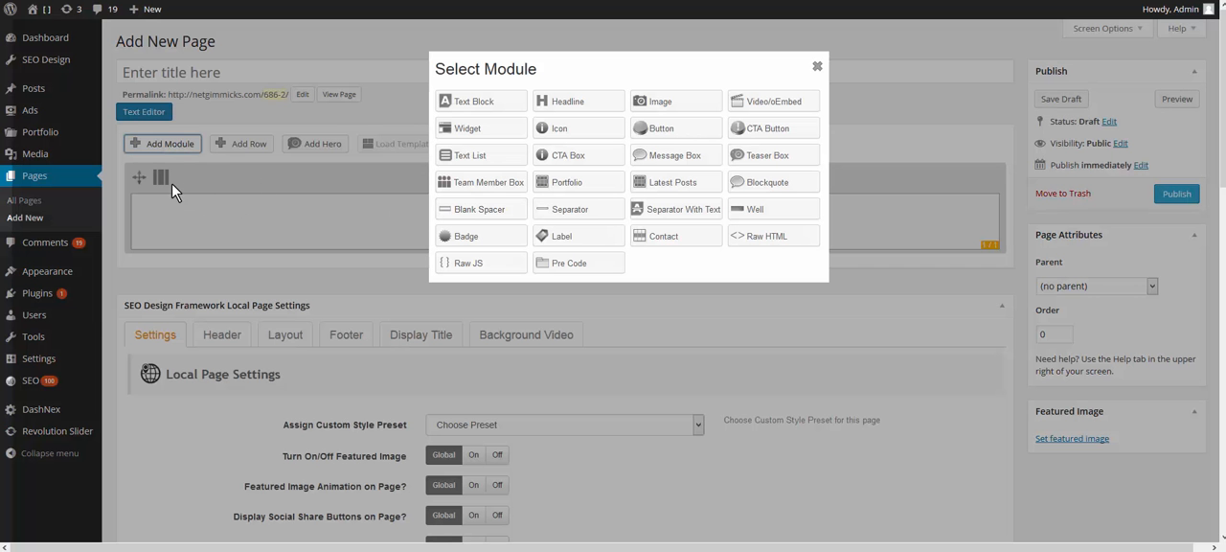
pyautogui.click(817, 71)
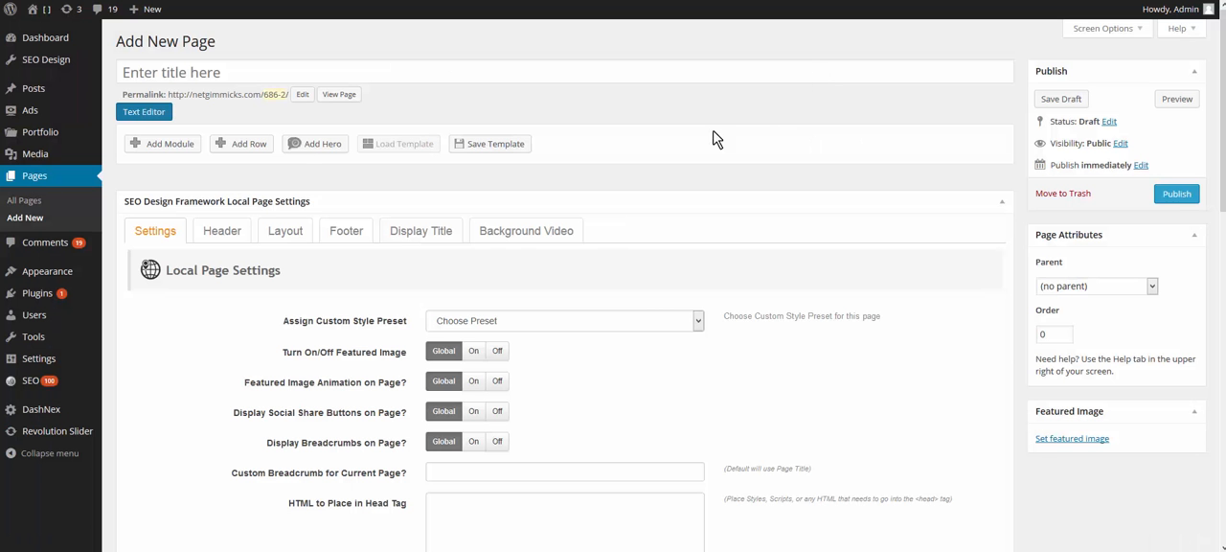
pyautogui.click(257, 151)
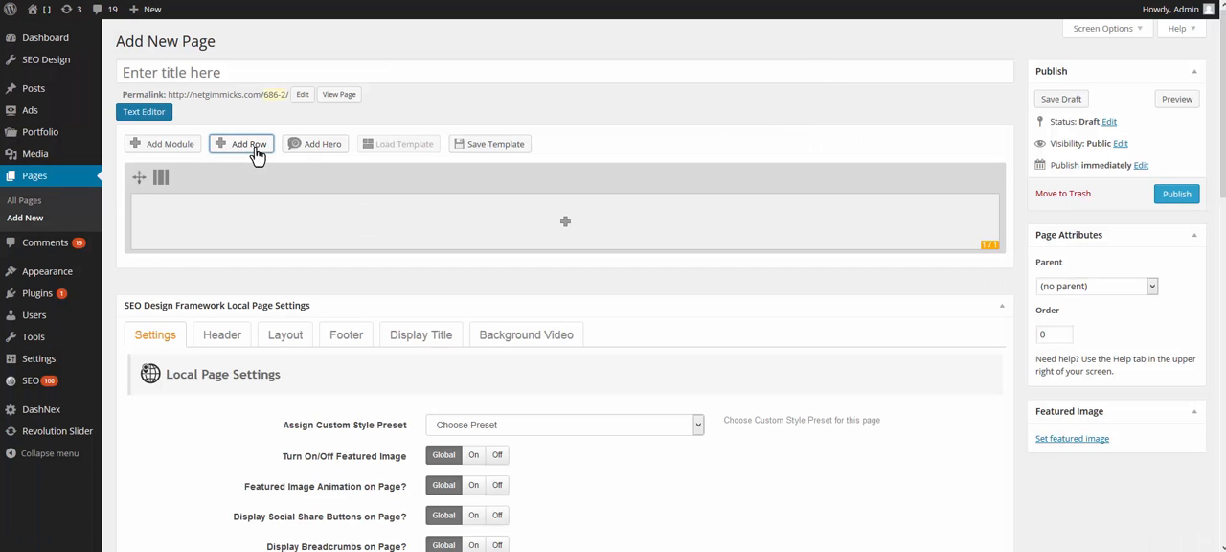
pyautogui.click(303, 144)
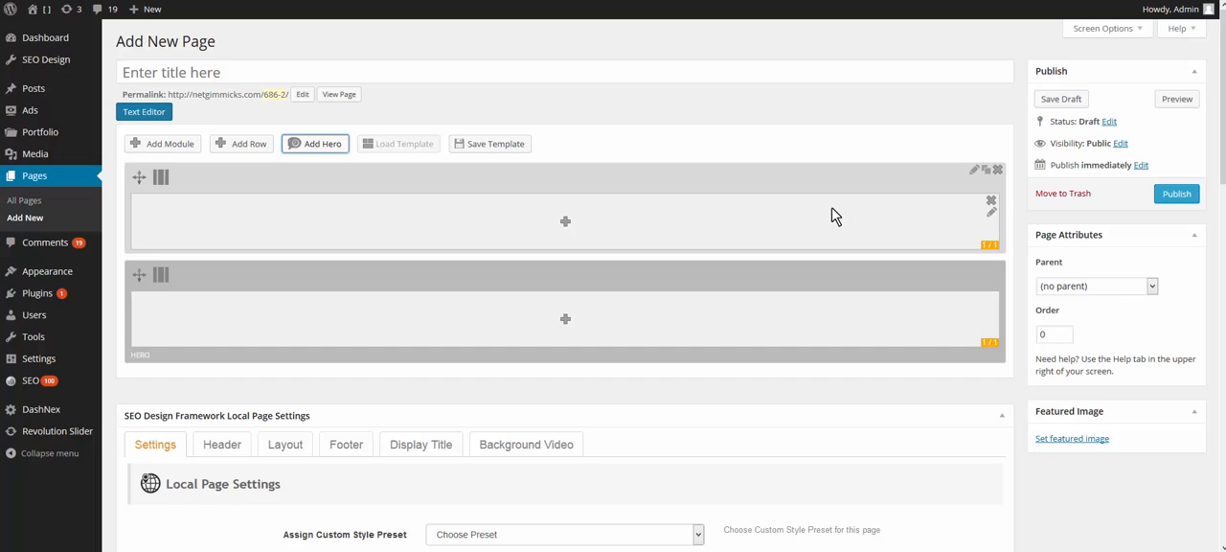
# Step: Set the first row's column layout to 1/3 1/3 1/3 and look at the row's settings without changing them
pyautogui.moveTo(199, 180)
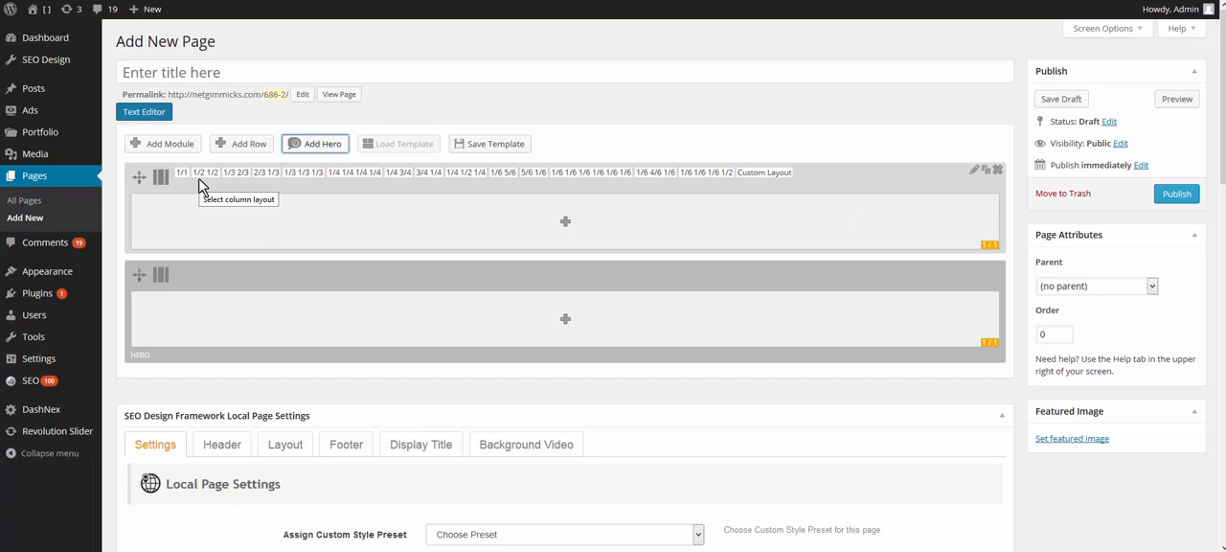
pyautogui.click(205, 174)
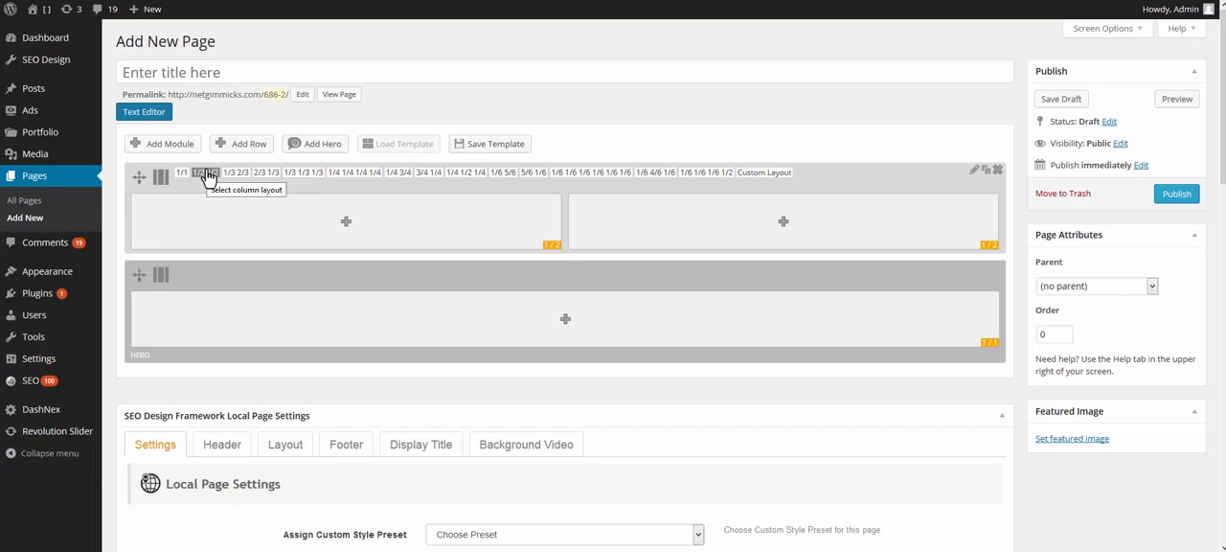
pyautogui.click(293, 175)
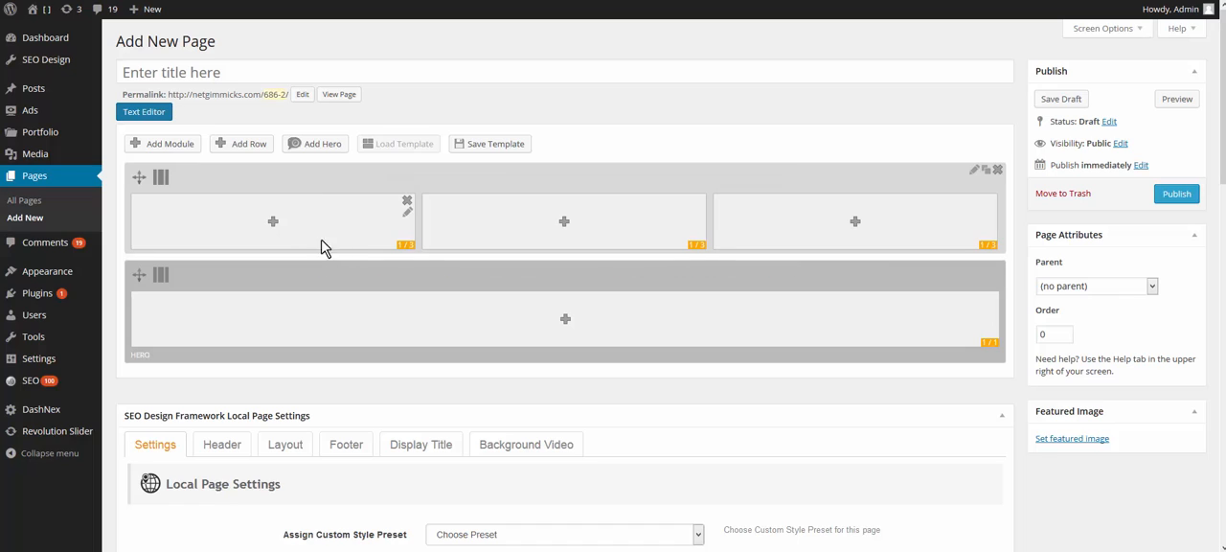
pyautogui.click(973, 174)
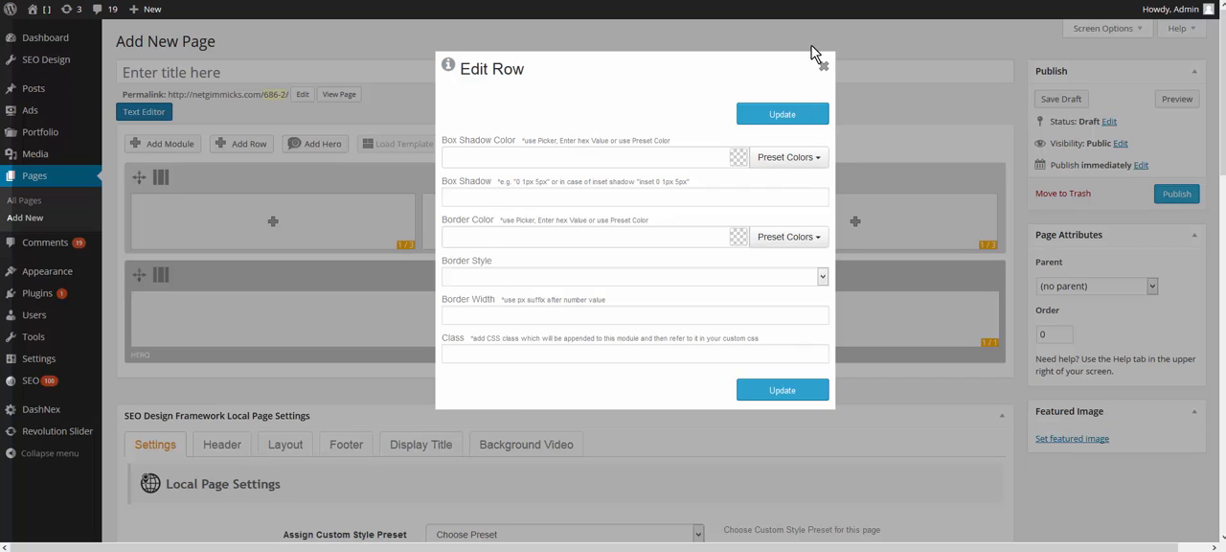
pyautogui.click(824, 68)
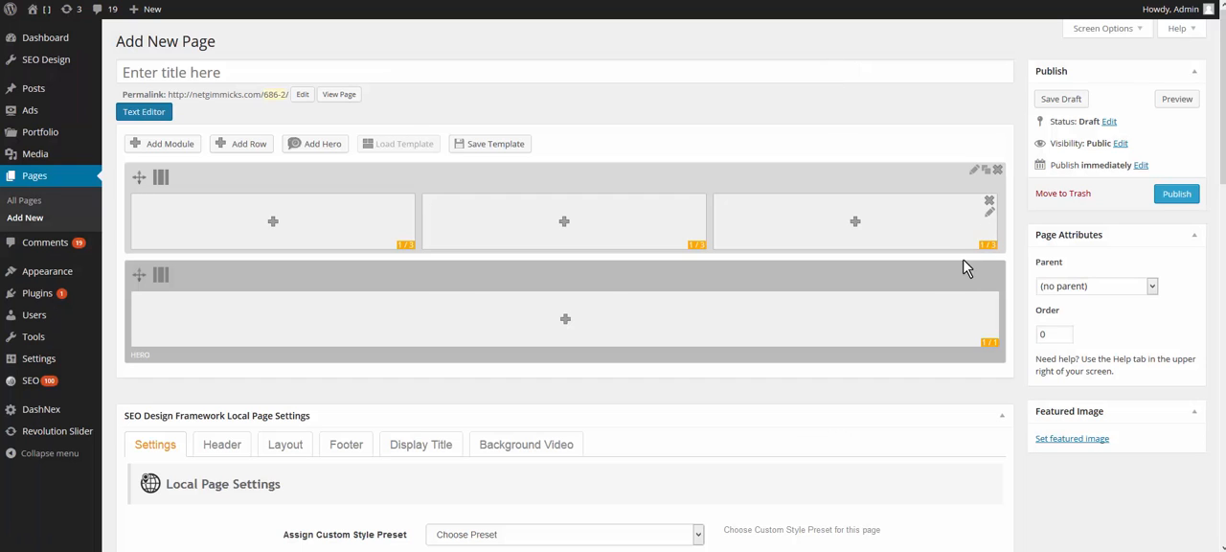
# Step: Set the hero's column layout to 1/3 1/3 1/3 and open the hero's settings
pyautogui.moveTo(273, 274)
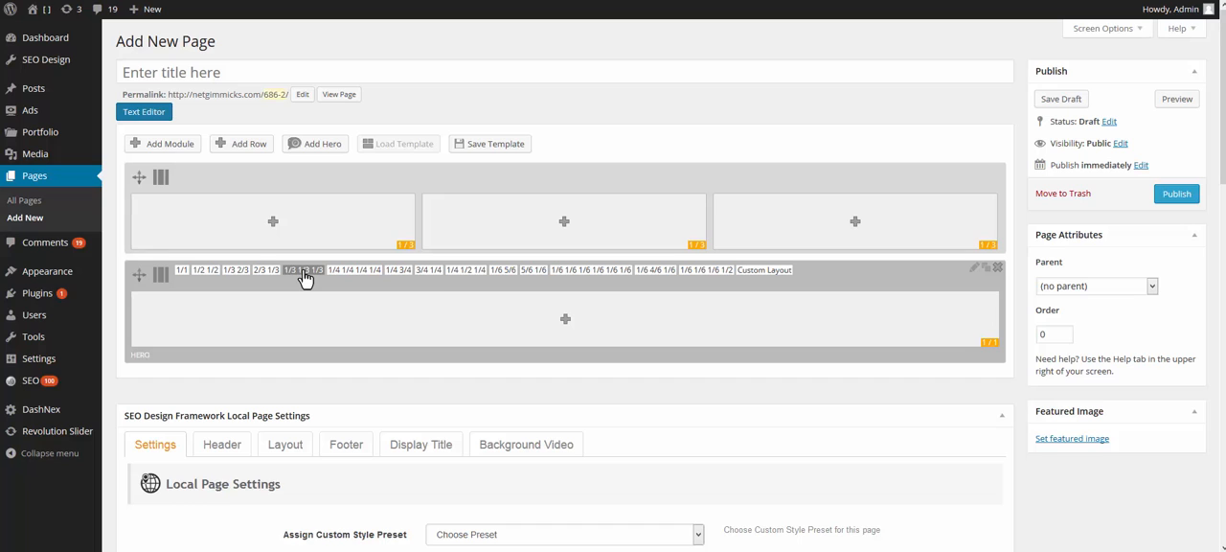
pyautogui.click(303, 273)
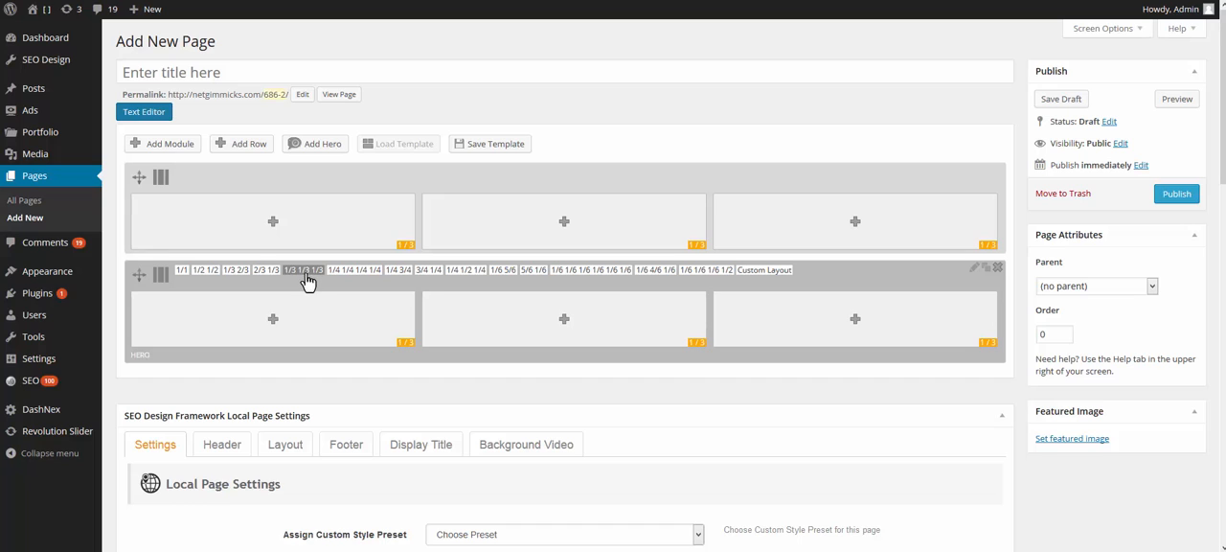
pyautogui.click(977, 271)
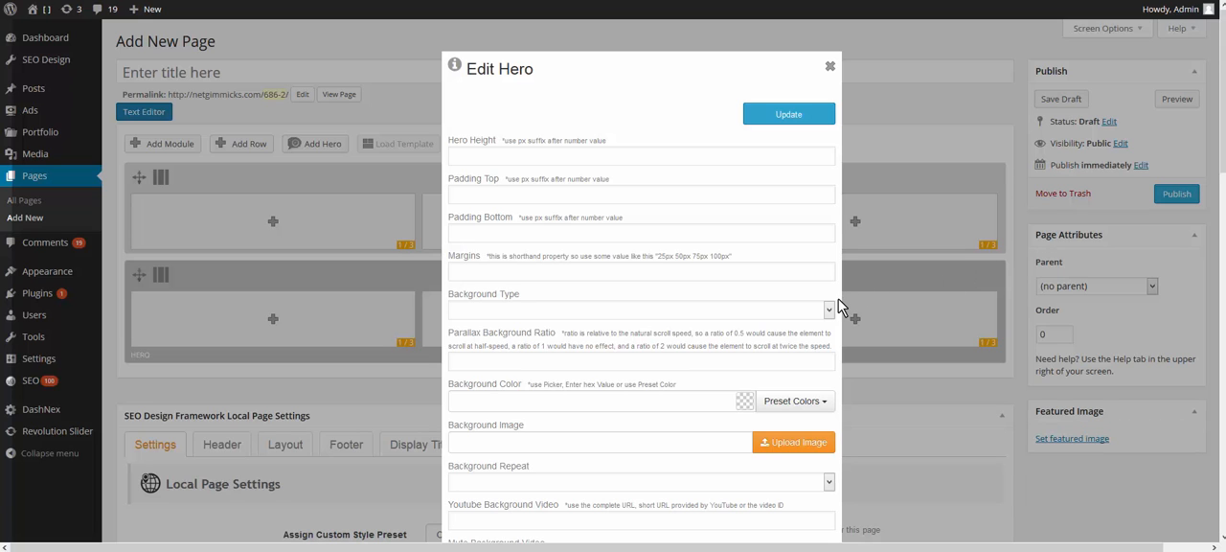
# Step: Examine the hero's height, top and bottom padding, and margins settings
pyautogui.click(621, 160)
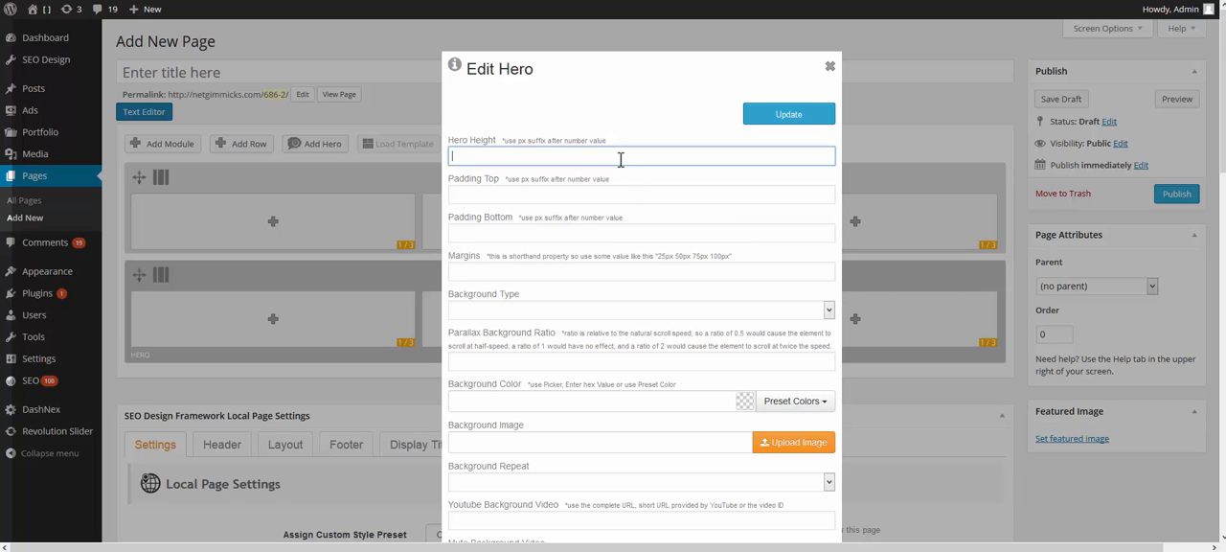
pyautogui.scroll(-1, 621, 160)
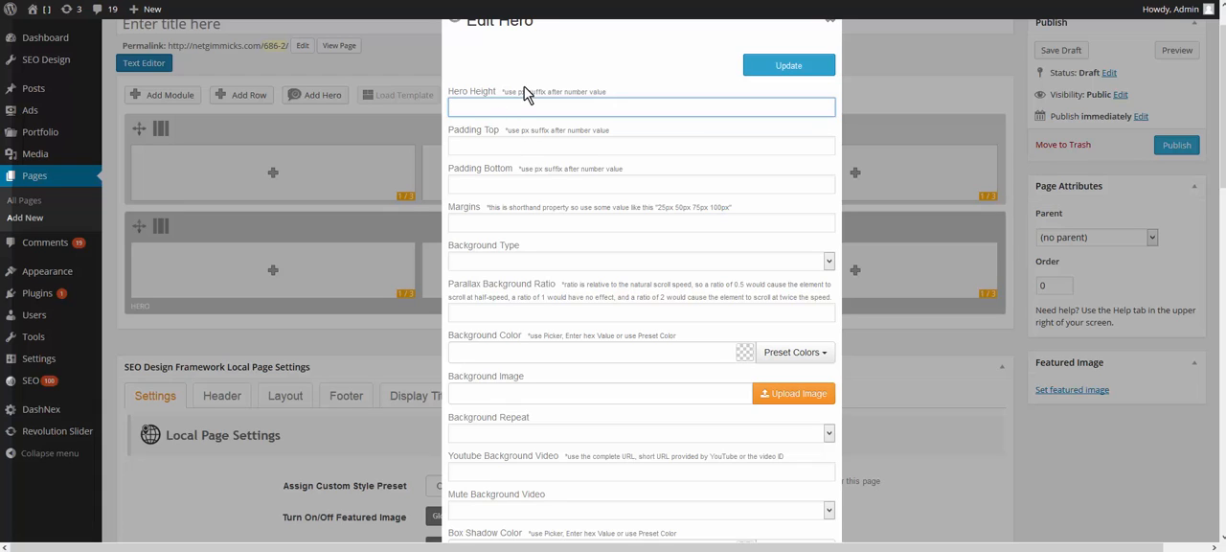
pyautogui.moveTo(526, 88); pyautogui.dragTo(523, 87)
pyautogui.scroll(1, 750, 90)
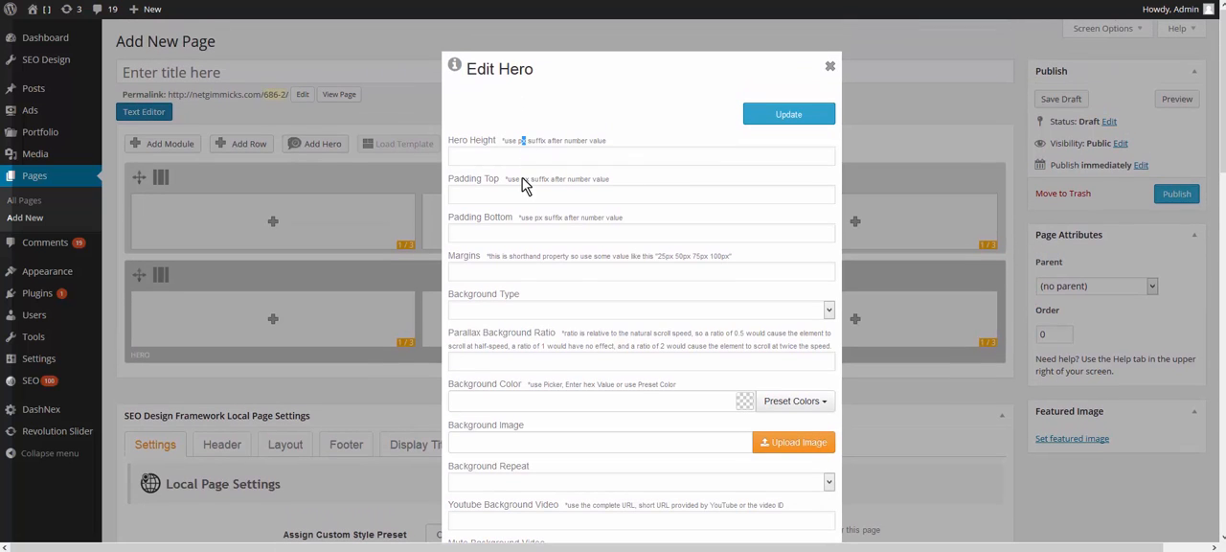
pyautogui.click(520, 160)
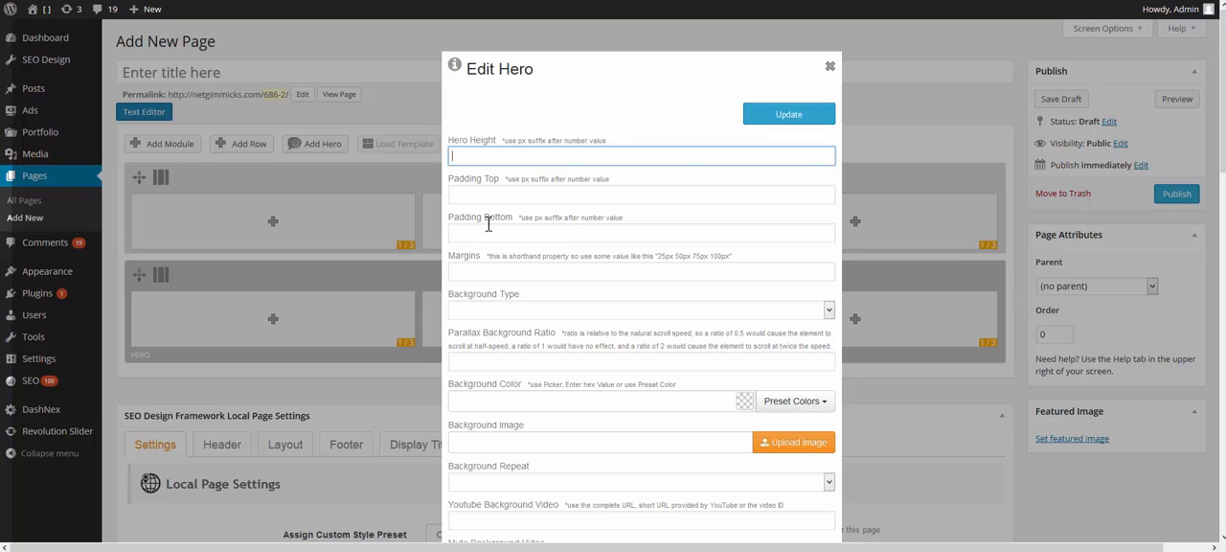
pyautogui.click(496, 198)
pyautogui.click(497, 234)
pyautogui.scroll(-1, 572, 227)
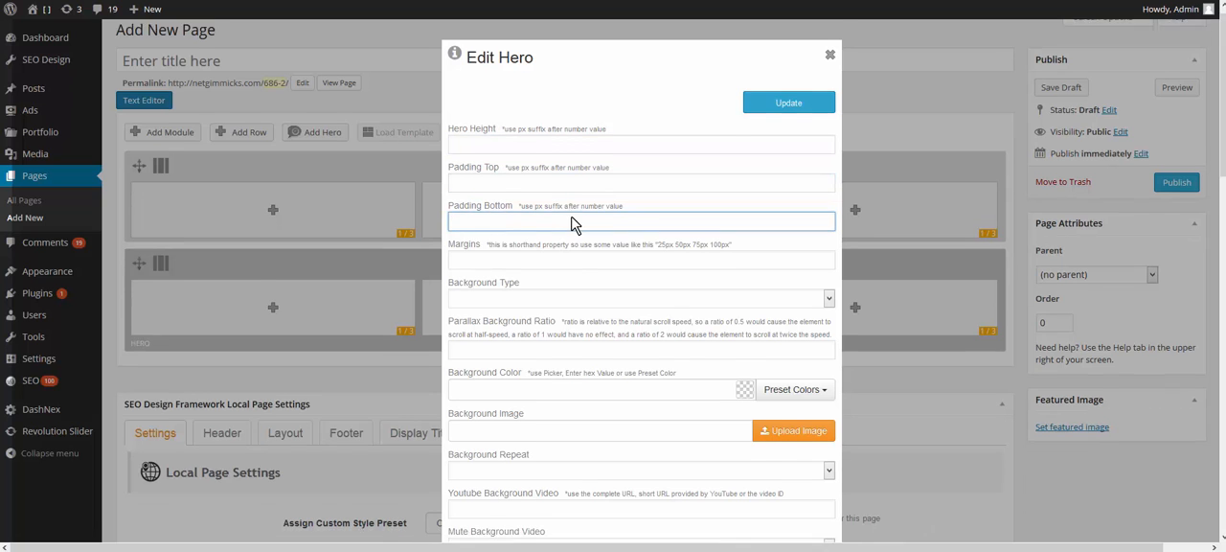
pyautogui.click(580, 179)
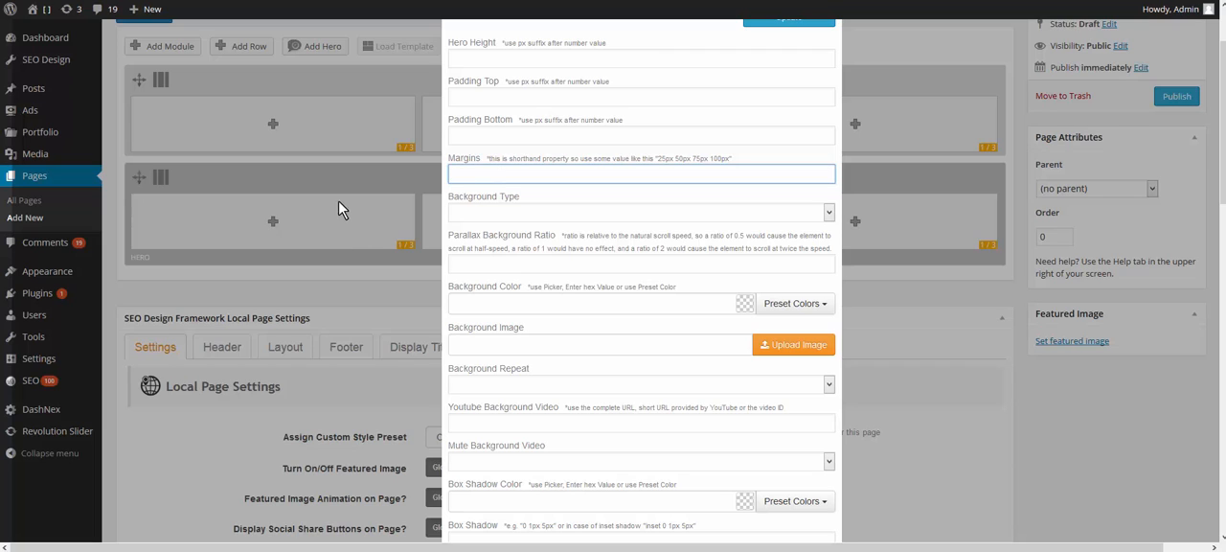
# Step: Try the Parallax and Background Video background types for the hero
pyautogui.click(635, 211)
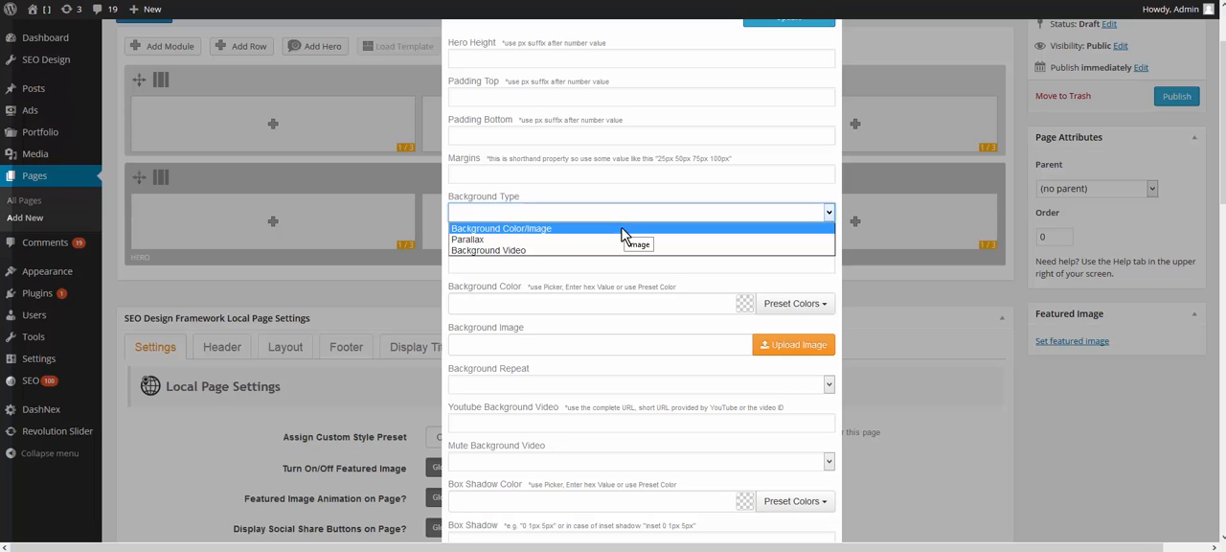
pyautogui.click(609, 241)
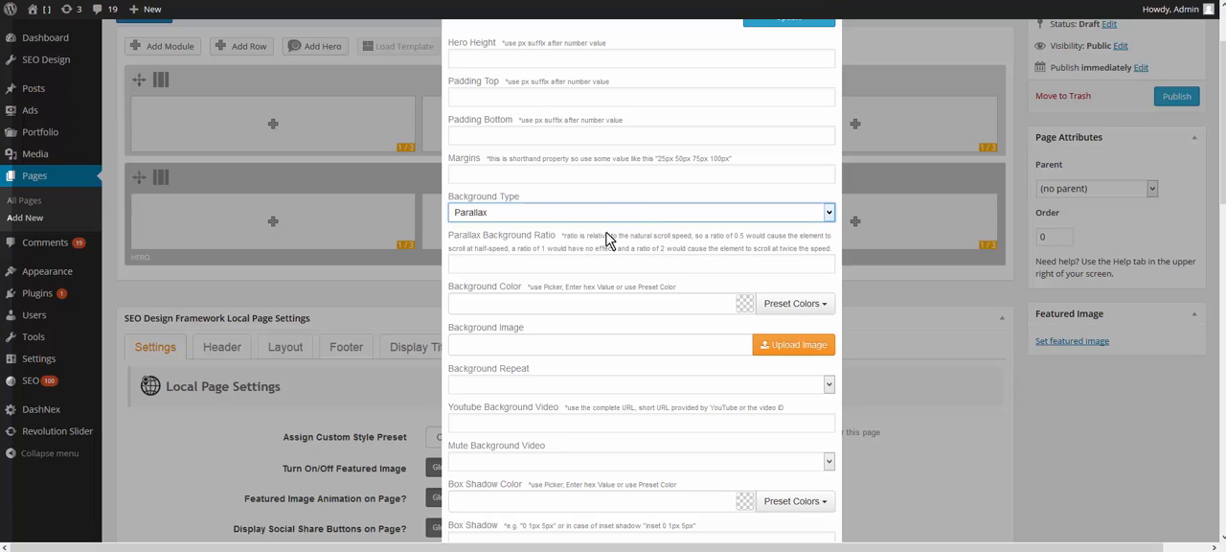
pyautogui.click(613, 216)
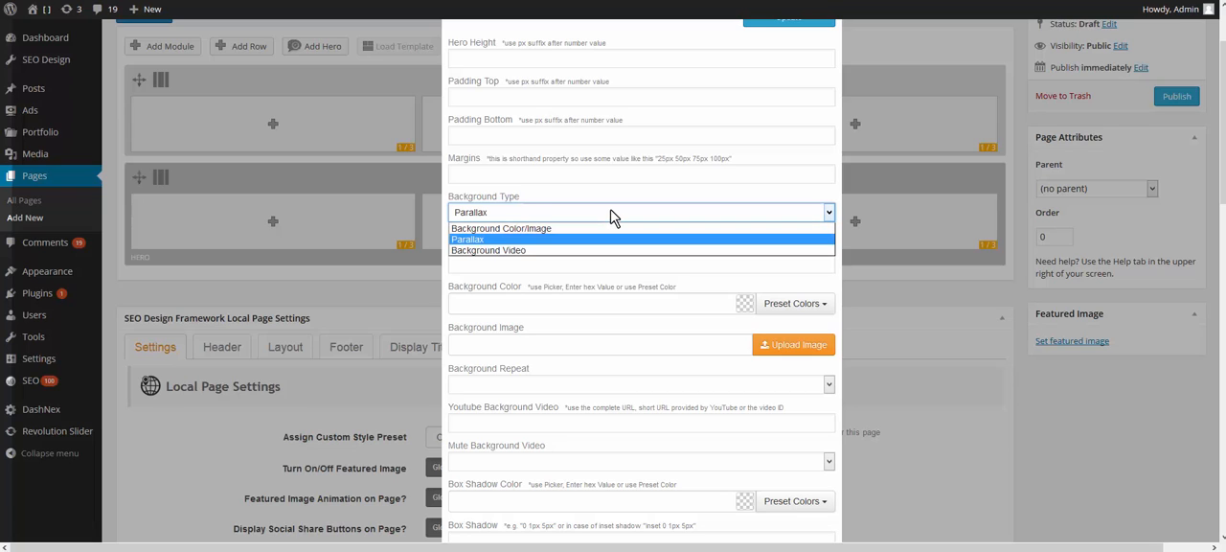
pyautogui.click(563, 251)
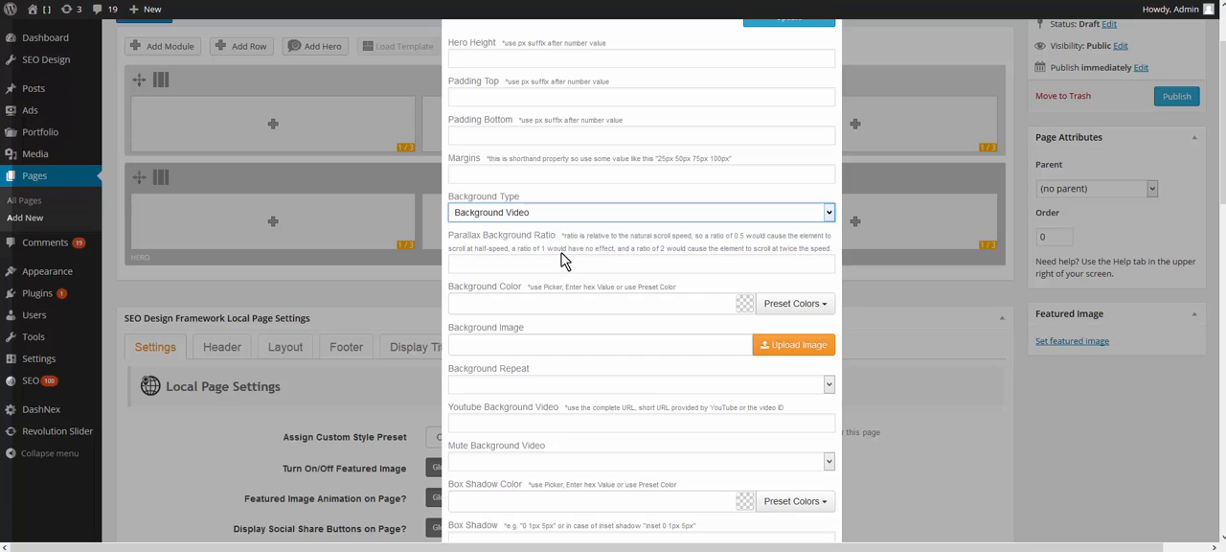
pyautogui.click(628, 262)
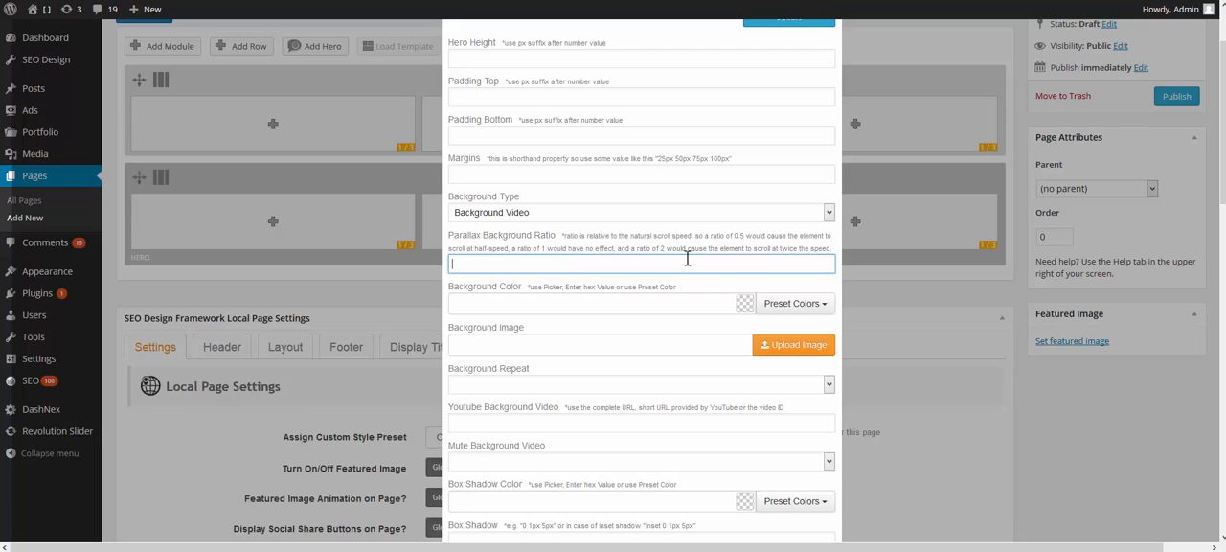
pyautogui.click(549, 215)
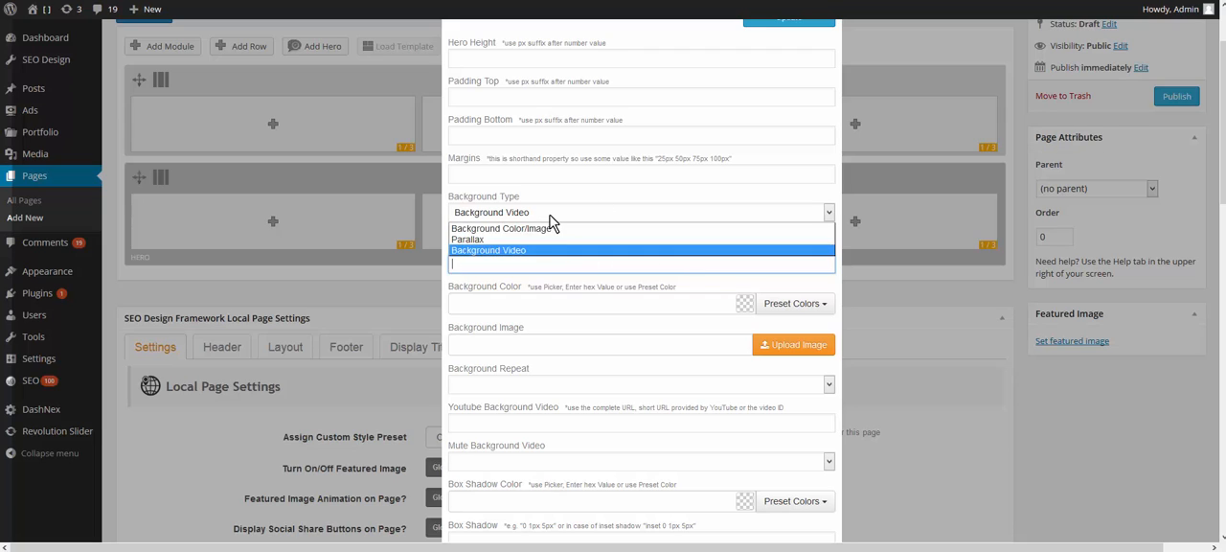
pyautogui.click(548, 240)
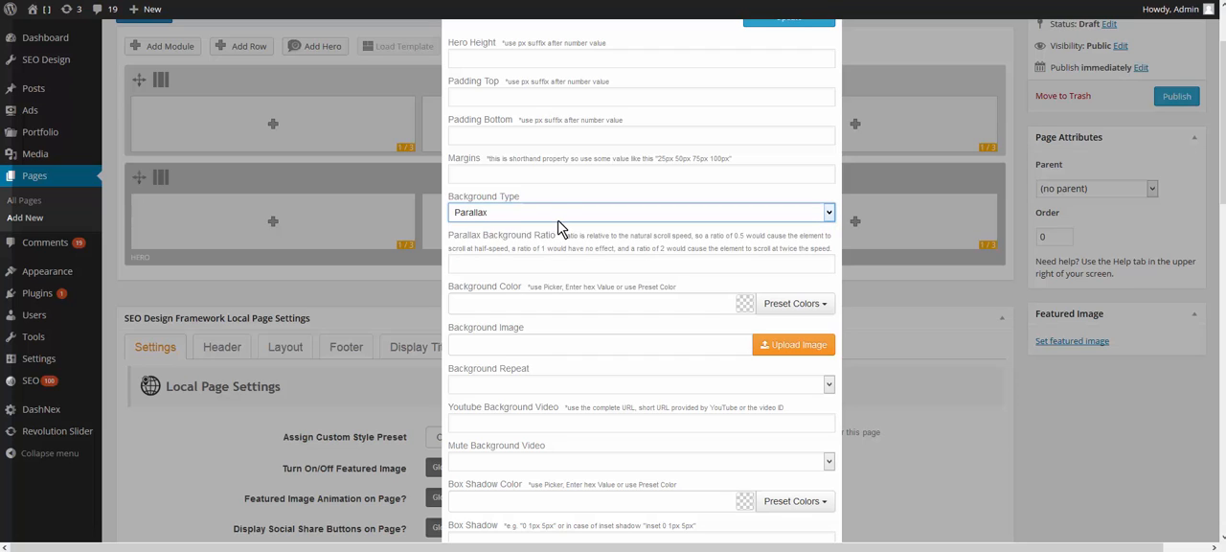
# Step: Set the hero's background type to Background Color/Image and its background color to the Orange preset
pyautogui.click(559, 219)
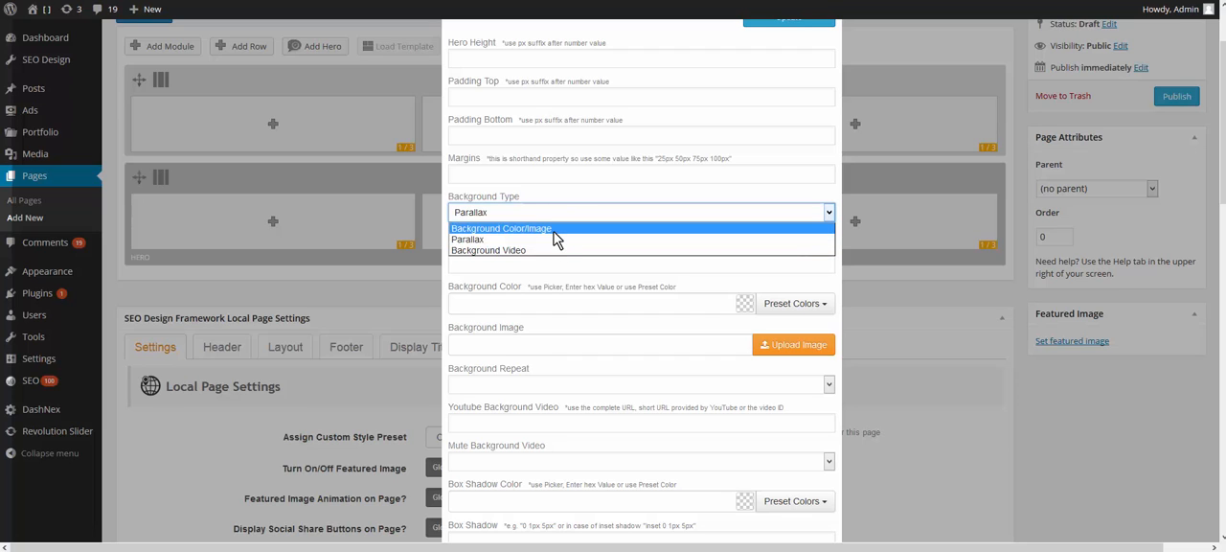
pyautogui.click(552, 229)
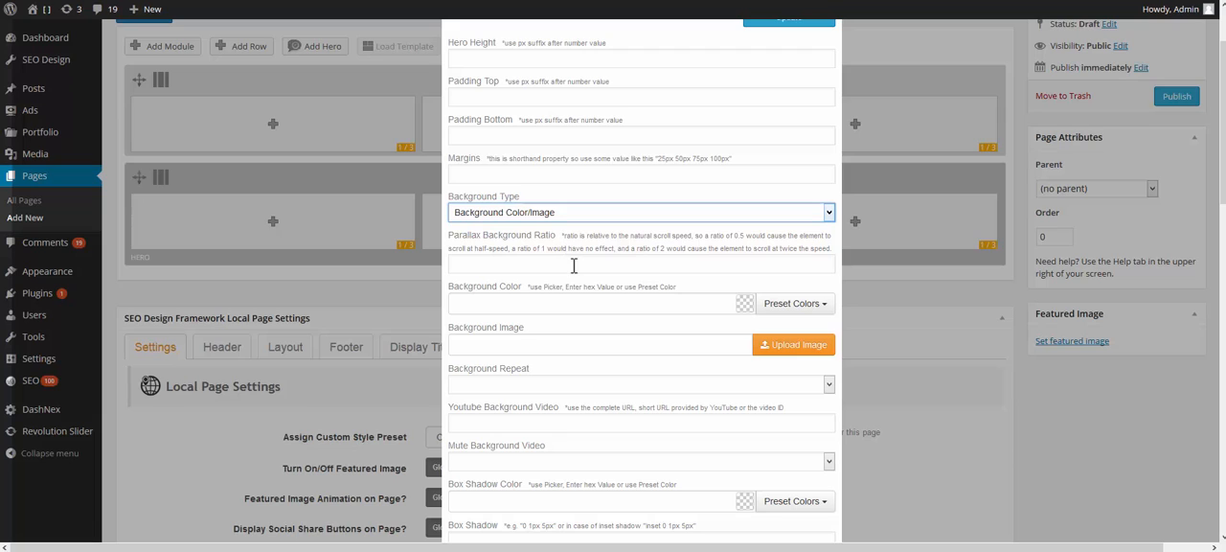
pyautogui.click(790, 308)
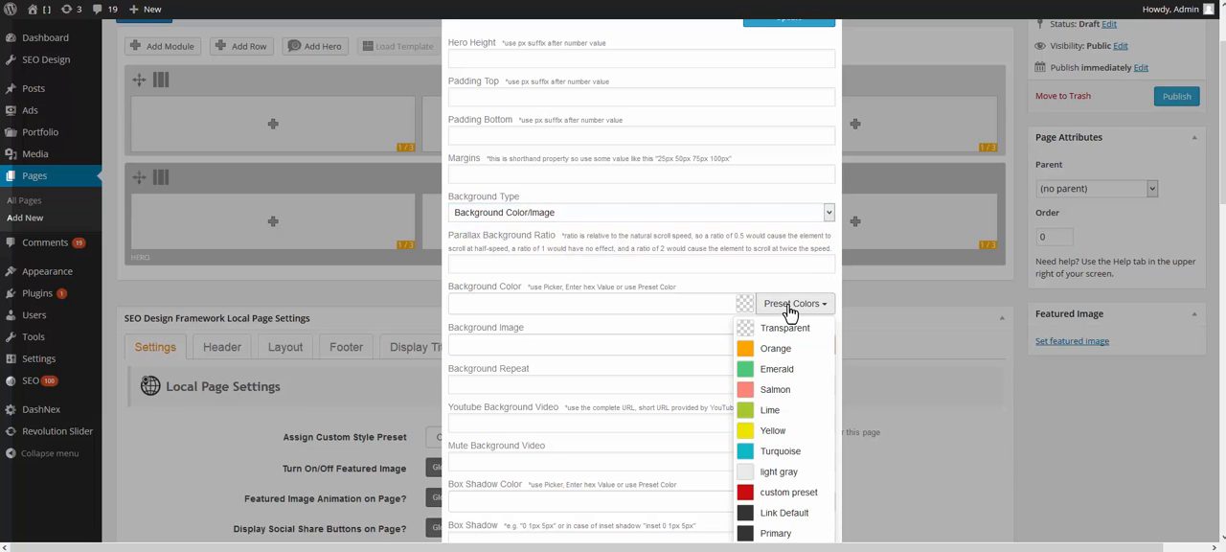
pyautogui.click(776, 348)
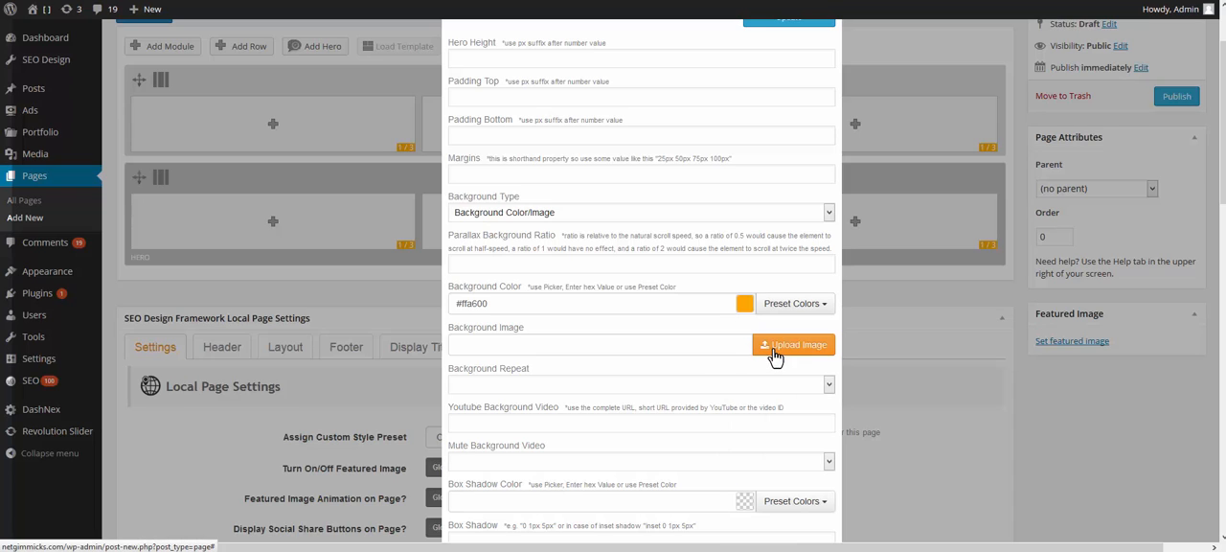
# Step: View the media library's choices for the hero's background image and leave it without selecting one
pyautogui.click(686, 266)
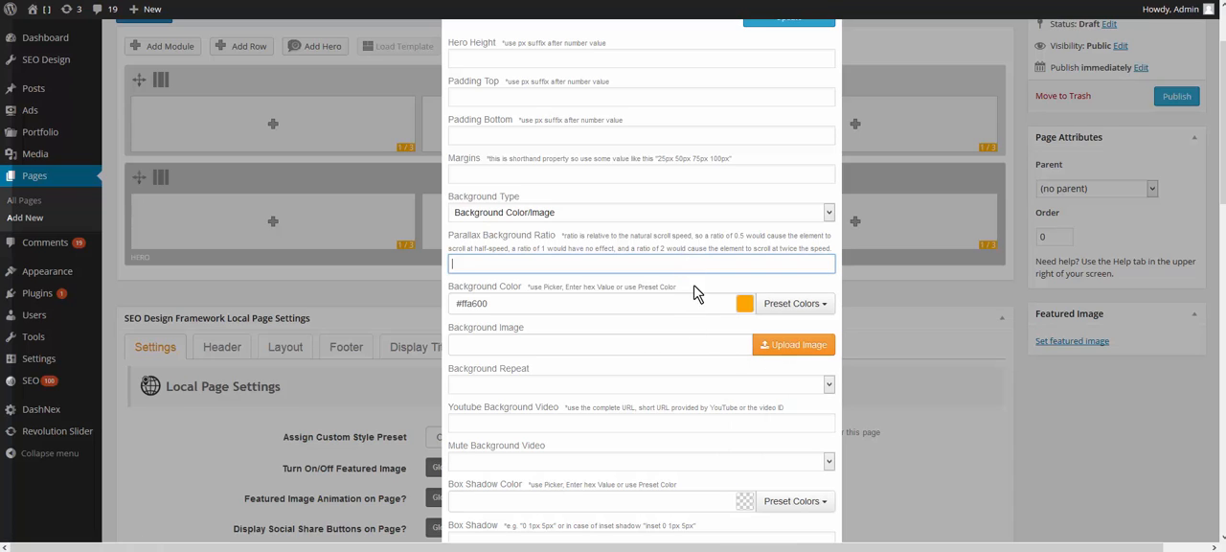
pyautogui.click(792, 352)
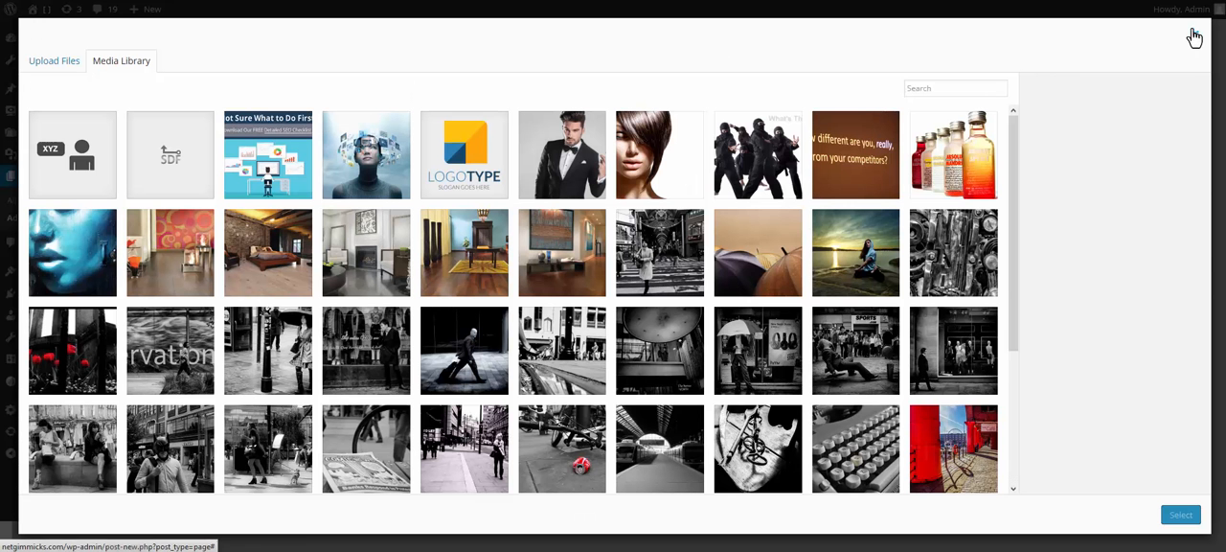
pyautogui.click(1195, 39)
pyautogui.scroll(-3, 733, 345)
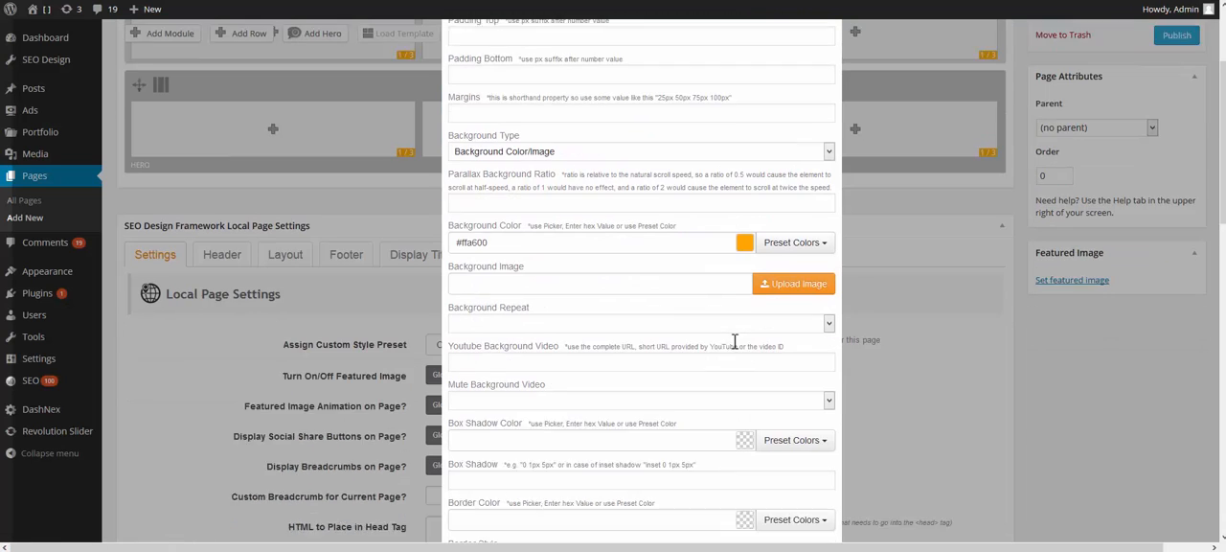
# Step: Set the hero's background repeat to Center No-Repeat
pyautogui.click(549, 286)
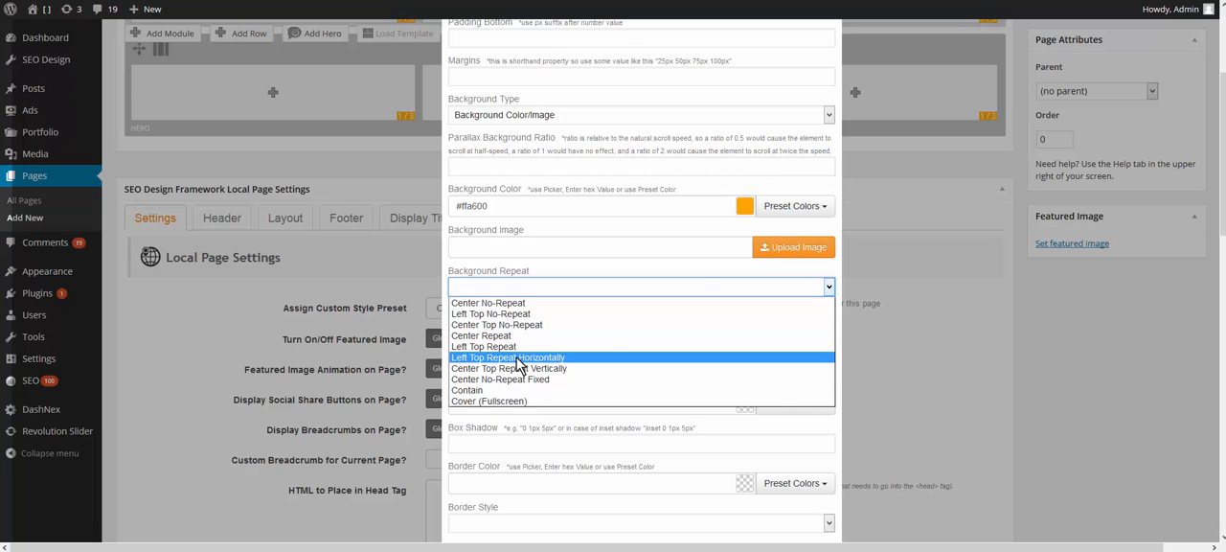
pyautogui.click(680, 249)
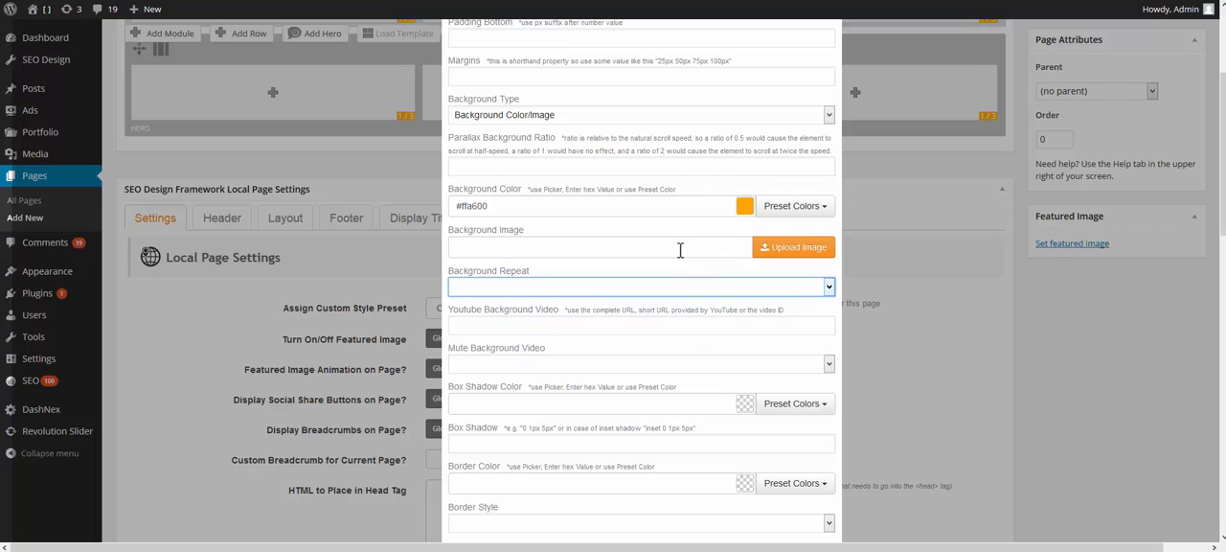
pyautogui.click(538, 289)
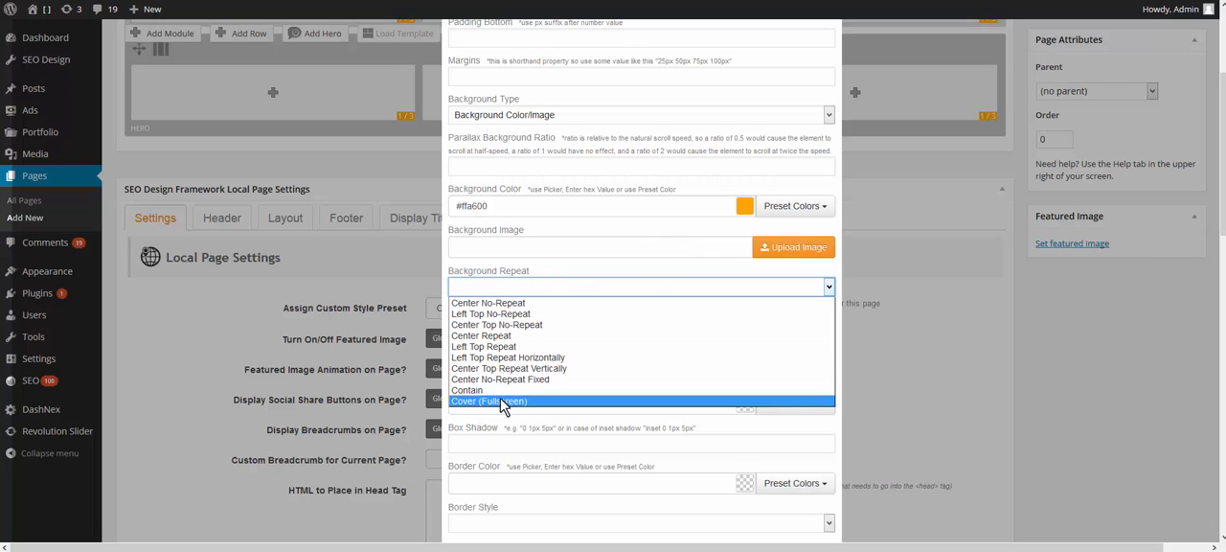
pyautogui.click(518, 302)
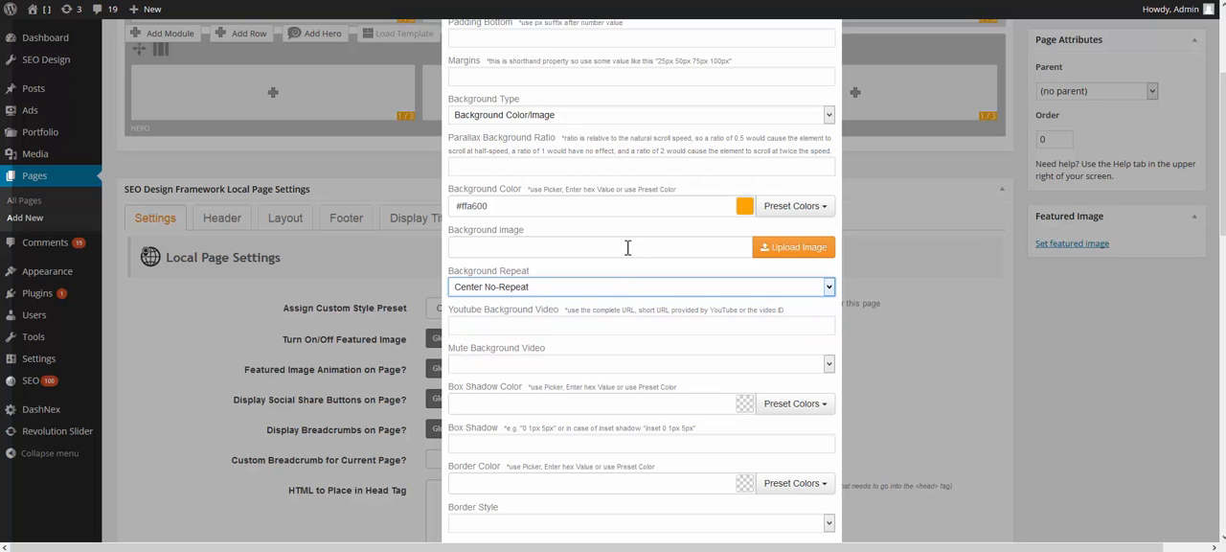
# Step: Examine the hero's YouTube background video, mute, box shadow color and box shadow settings
pyautogui.click(518, 326)
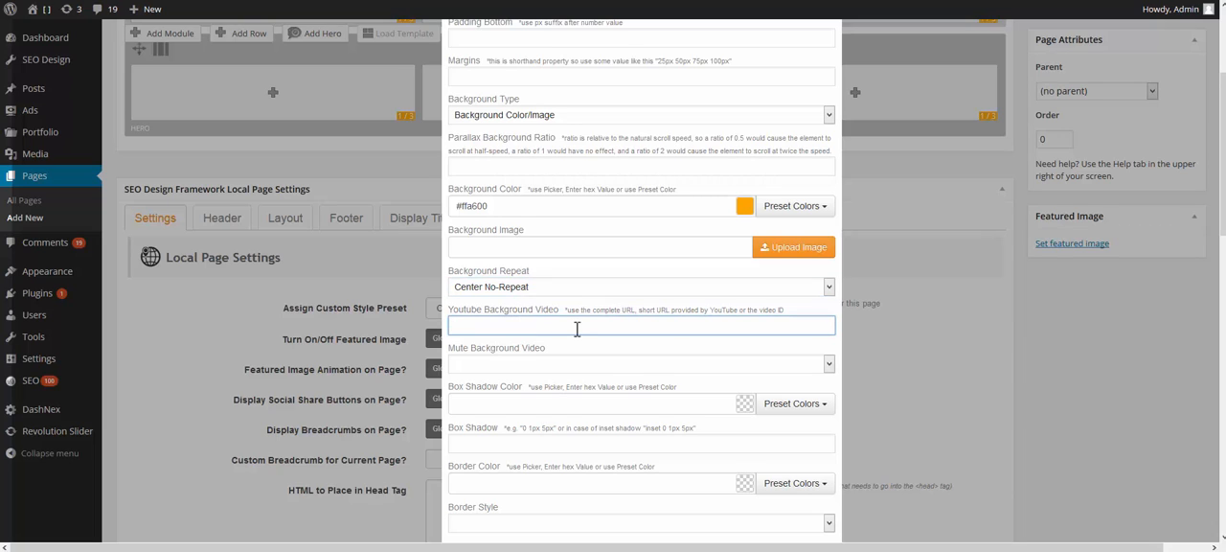
pyautogui.click(571, 367)
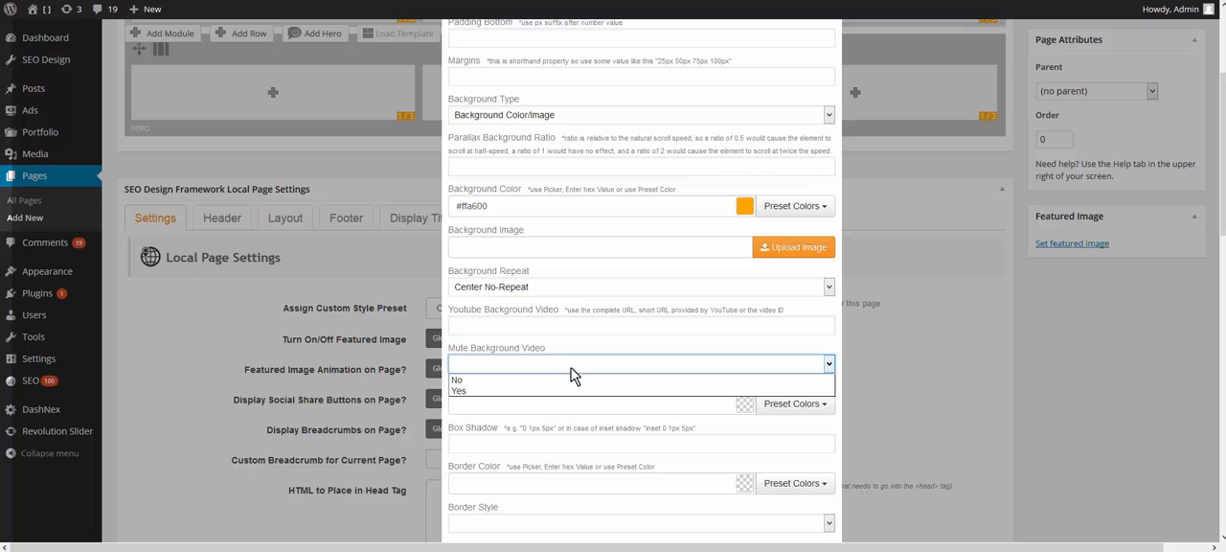
pyautogui.click(571, 369)
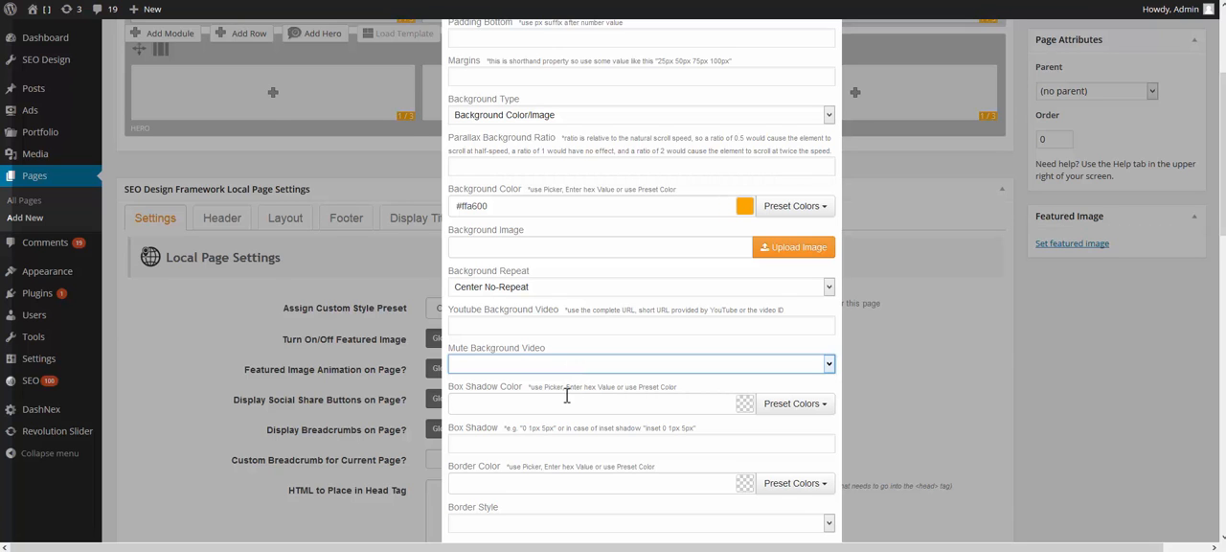
pyautogui.scroll(-1, 567, 395)
pyautogui.click(567, 354)
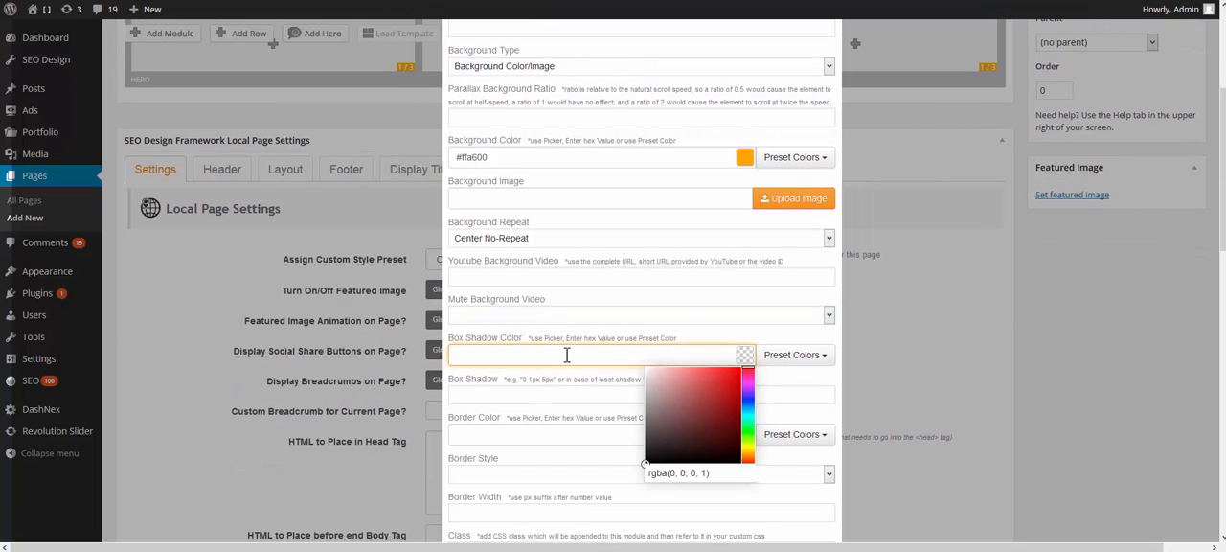
pyautogui.click(550, 392)
pyautogui.scroll(-2, 550, 392)
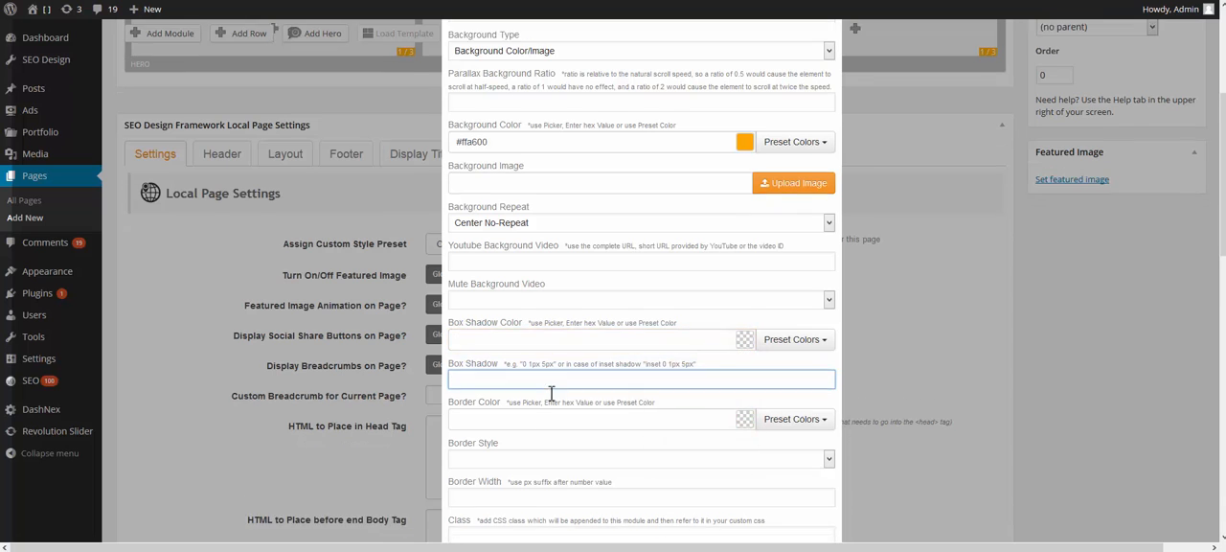
# Step: Examine the hero's border color, border style and border width settings
pyautogui.click(560, 335)
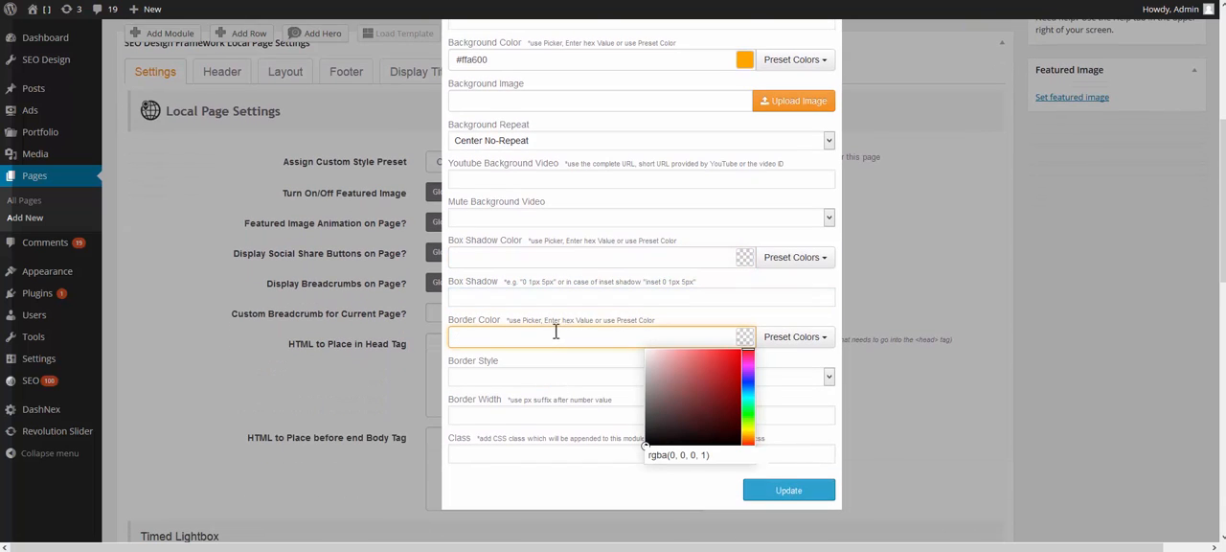
pyautogui.click(536, 385)
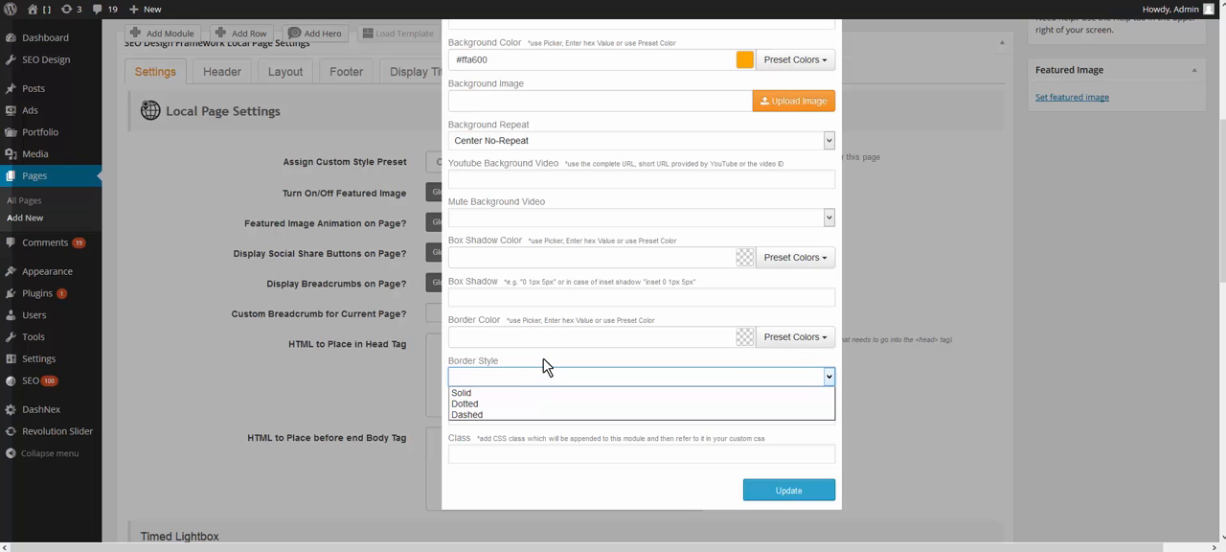
pyautogui.click(544, 366)
pyautogui.click(572, 413)
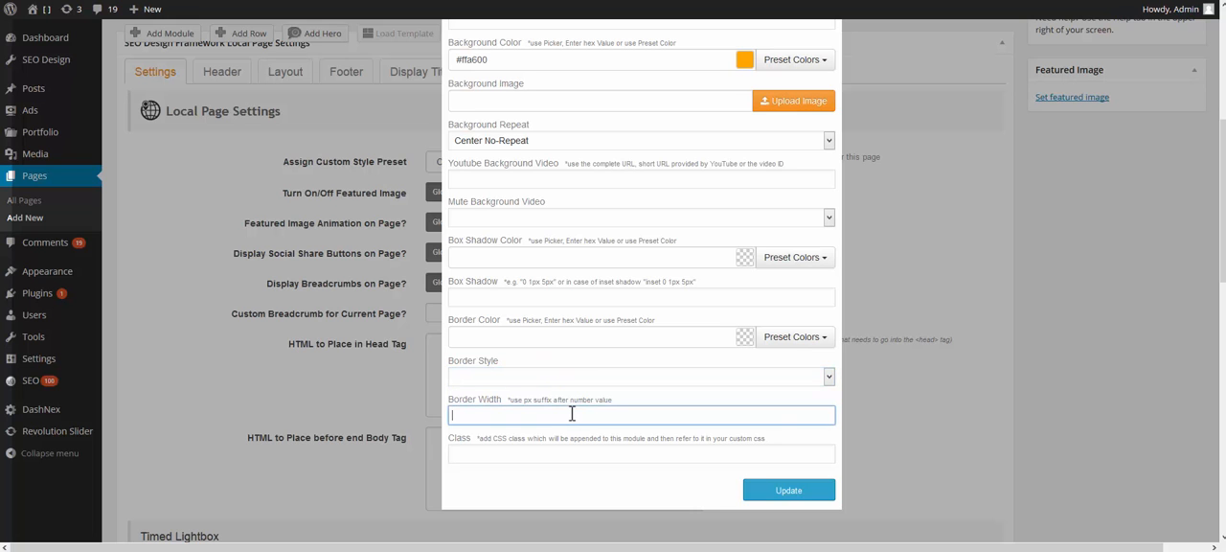
pyautogui.scroll(-2, 572, 413)
pyautogui.scroll(4, 572, 415)
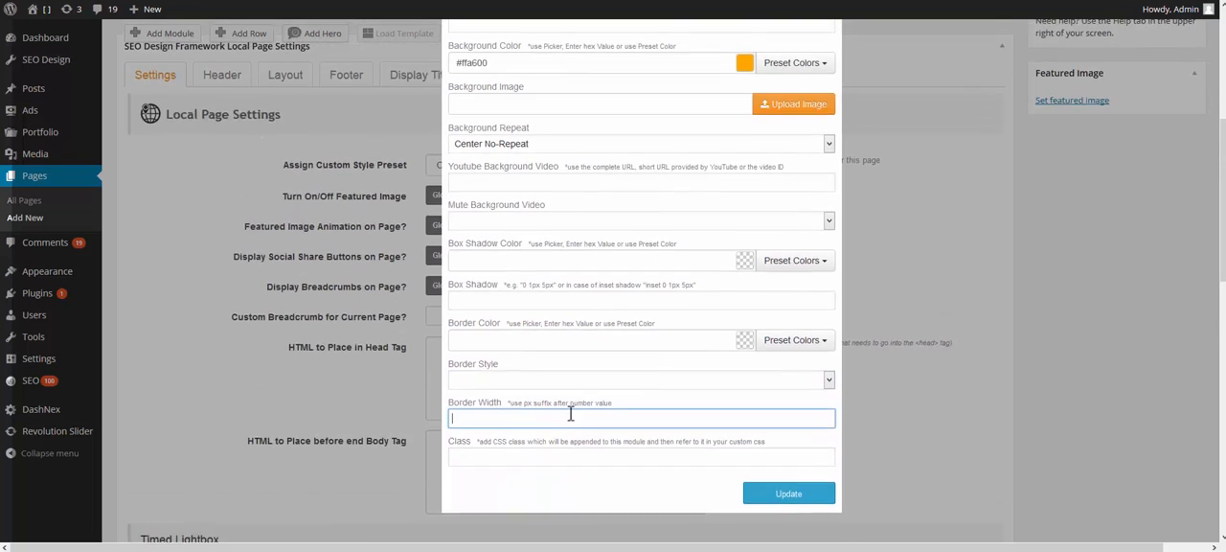
# Step: Save the hero's settings and change its column layout to a single full-width 1/1 column
pyautogui.scroll(3, 570, 413)
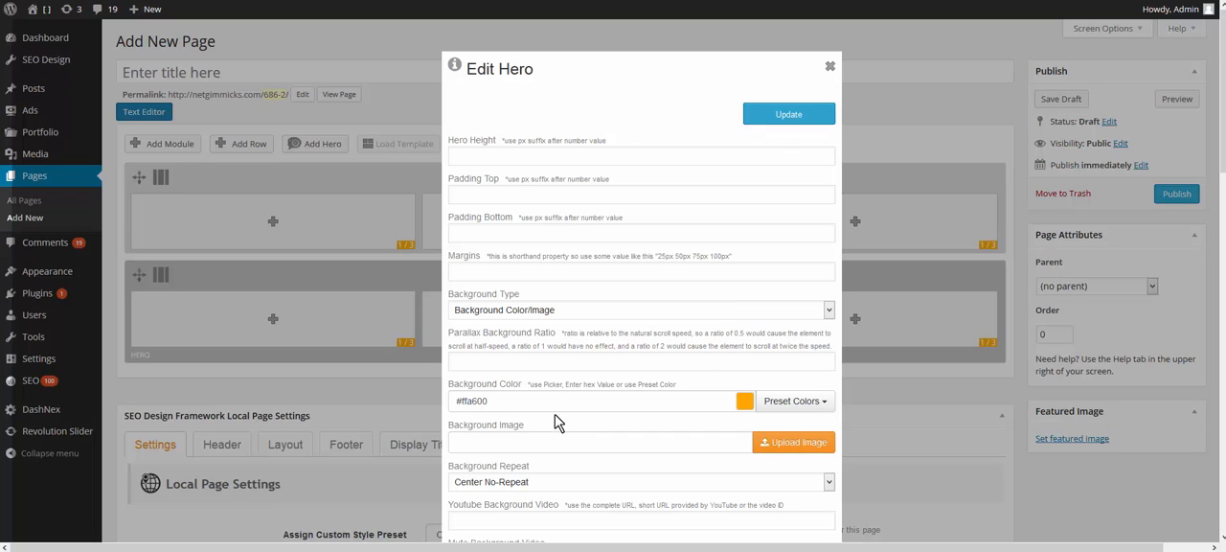
pyautogui.click(806, 121)
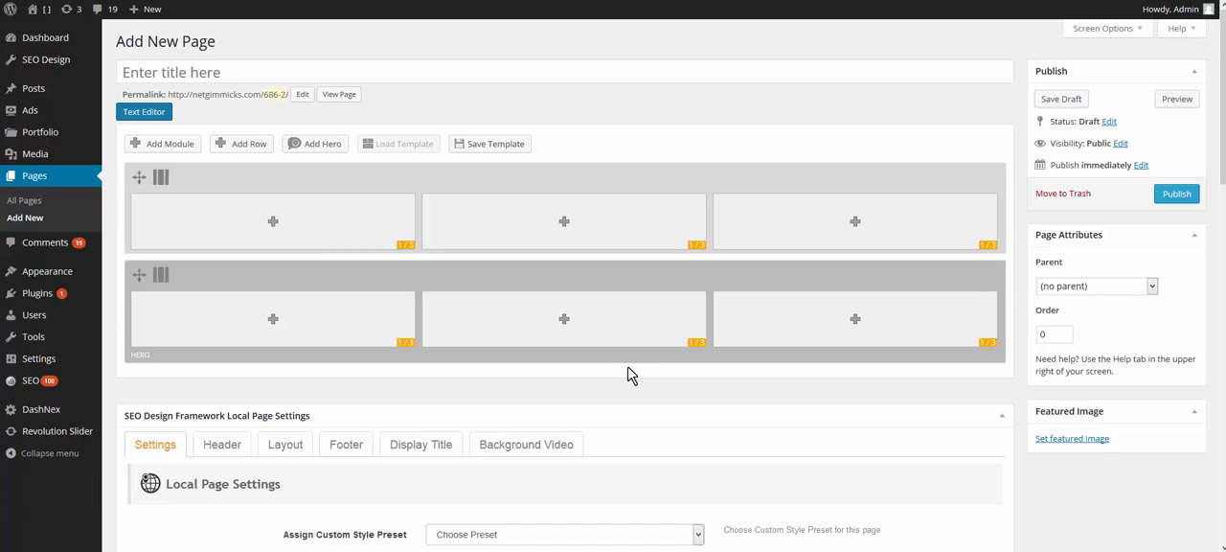
pyautogui.moveTo(160, 275)
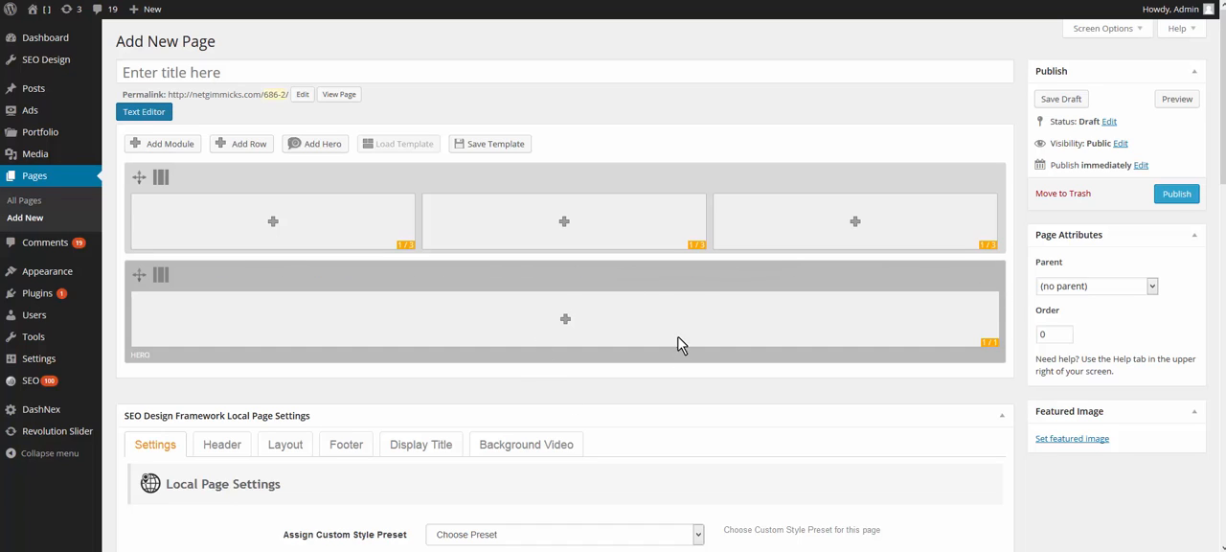
# Step: Insert a Text Block module into the hero's full-width column
pyautogui.click(565, 324)
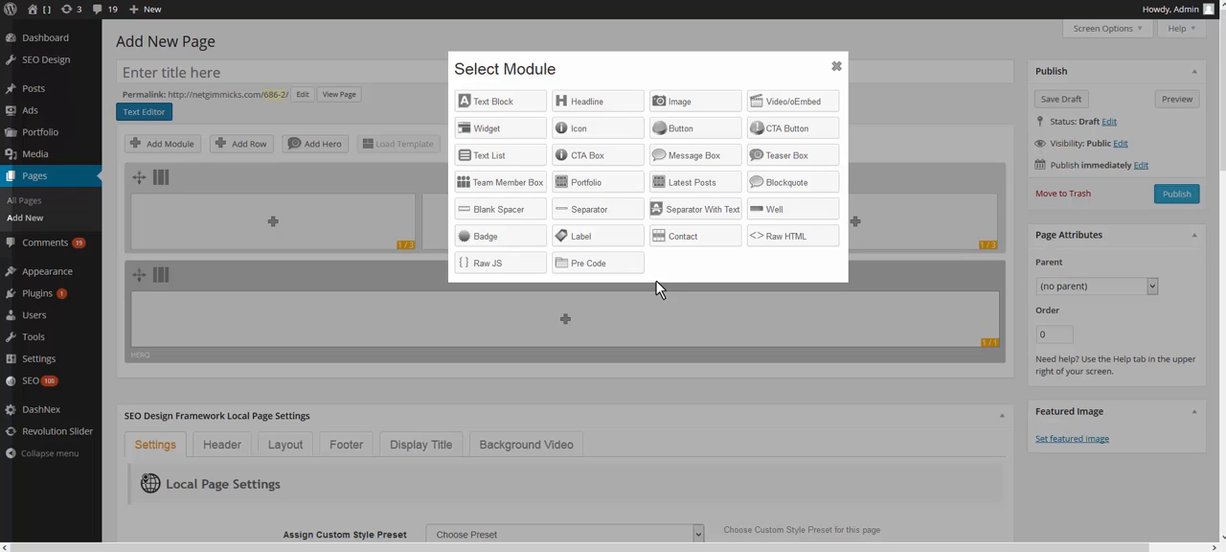
pyautogui.click(495, 108)
pyautogui.click(496, 105)
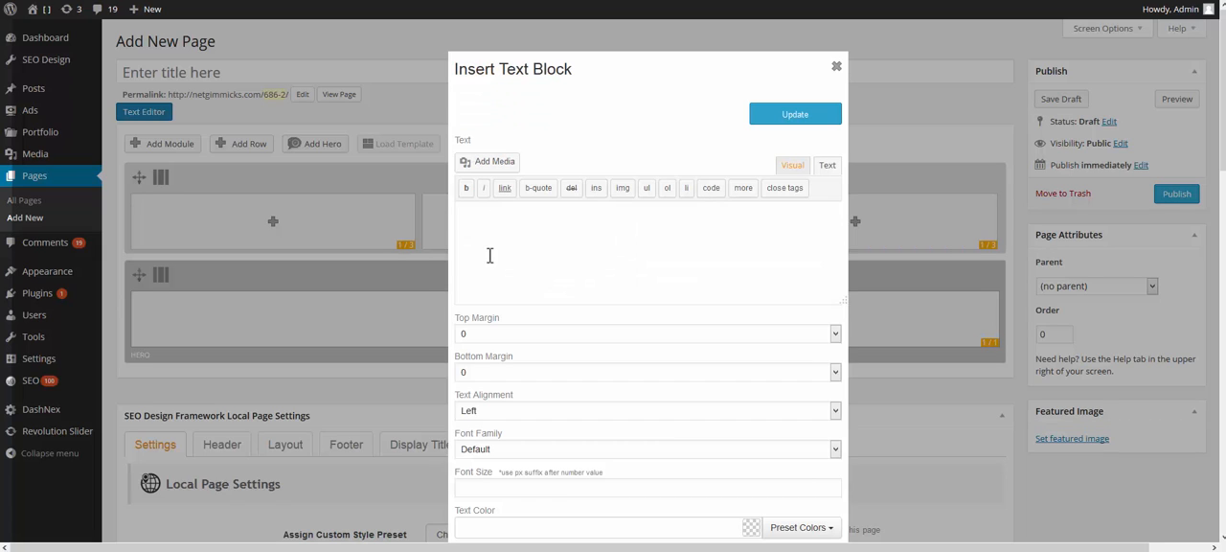
# Step: Switch to the Lorem Ipsum generator page for its first paragraph and paste that paragraph into the text block
pyautogui.click(1063, 0)
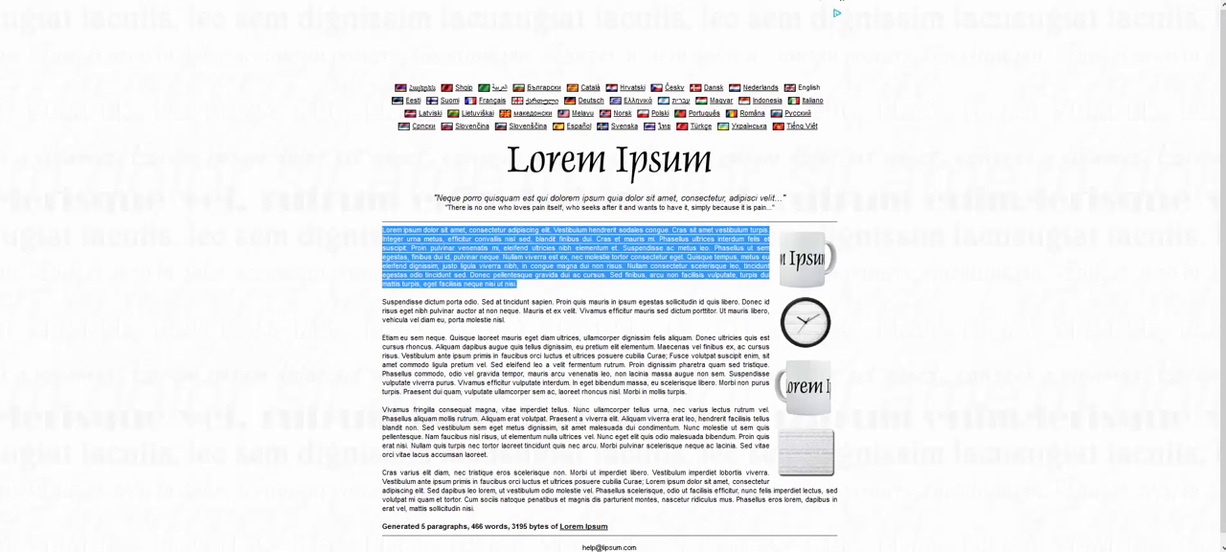
pyautogui.click(837, 0)
pyautogui.click(547, 241)
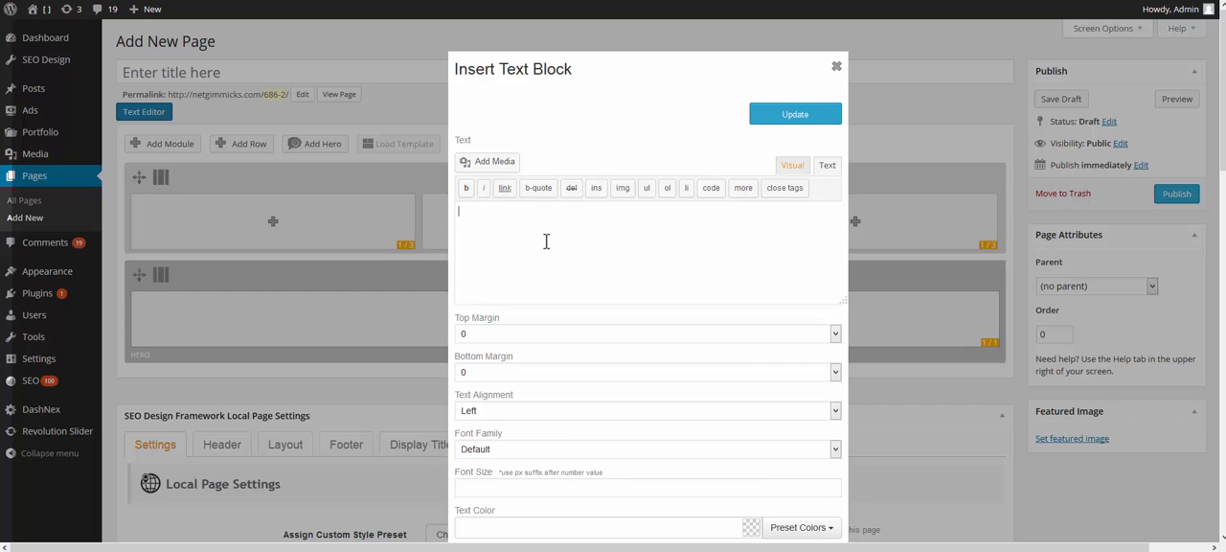
pyautogui.hotkey('ctrl', 'v')
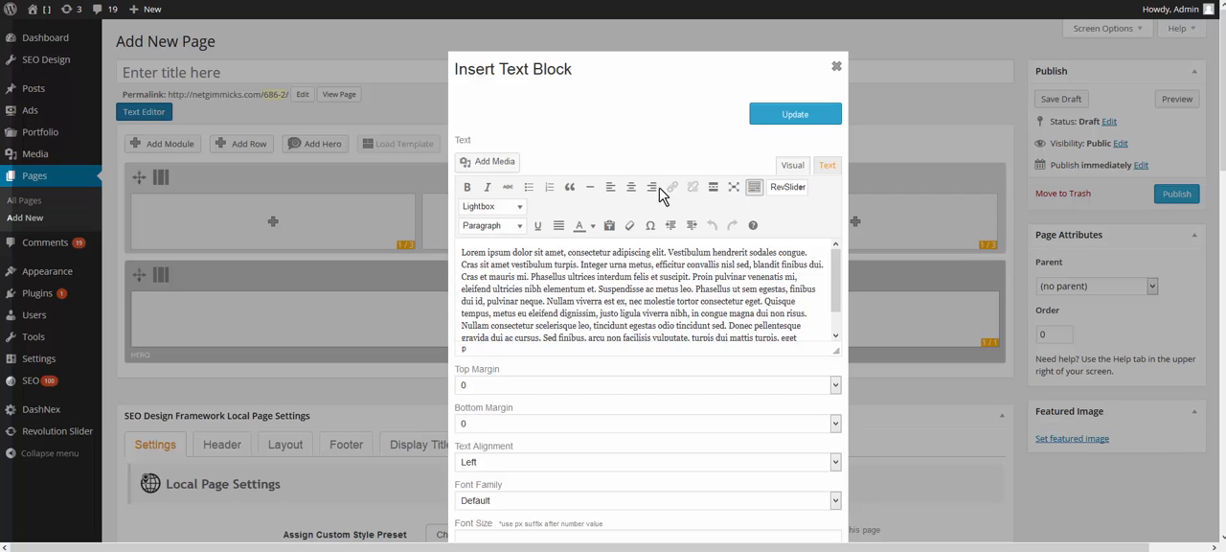
# Step: In the Text view of the text block, start a new paragraph before "Proin pulvinar", separated by a blank line
pyautogui.click(830, 167)
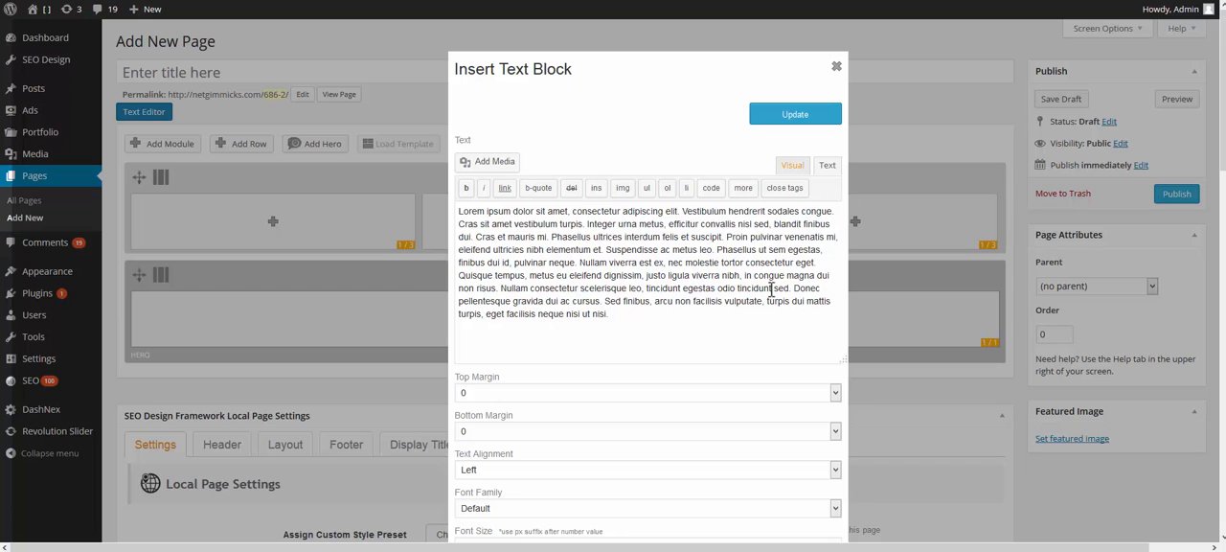
pyautogui.scroll(-1, 706, 277)
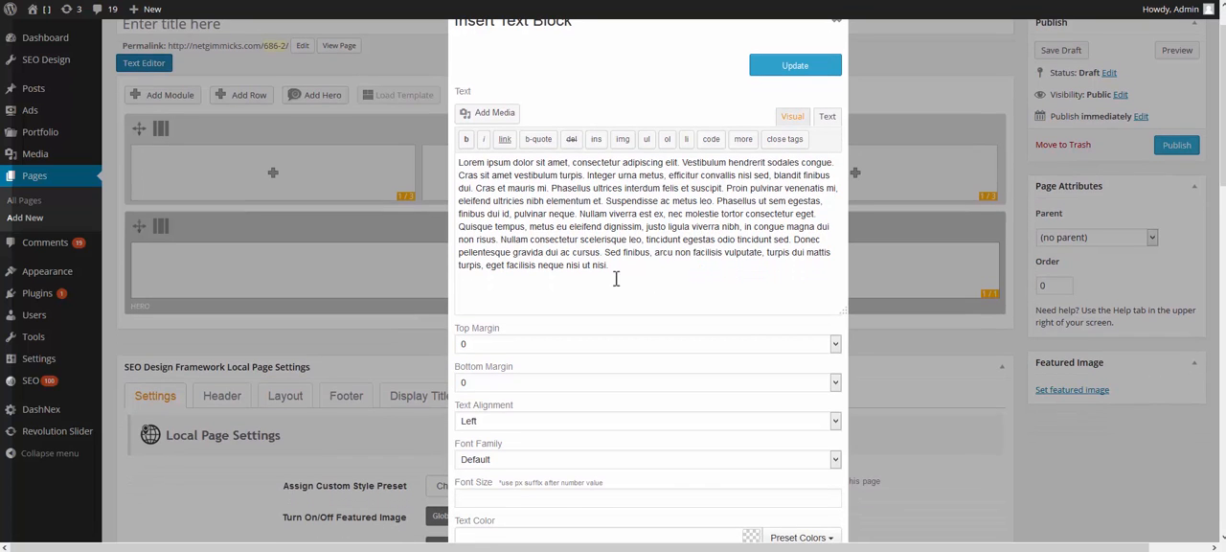
pyautogui.scroll(1, 616, 279)
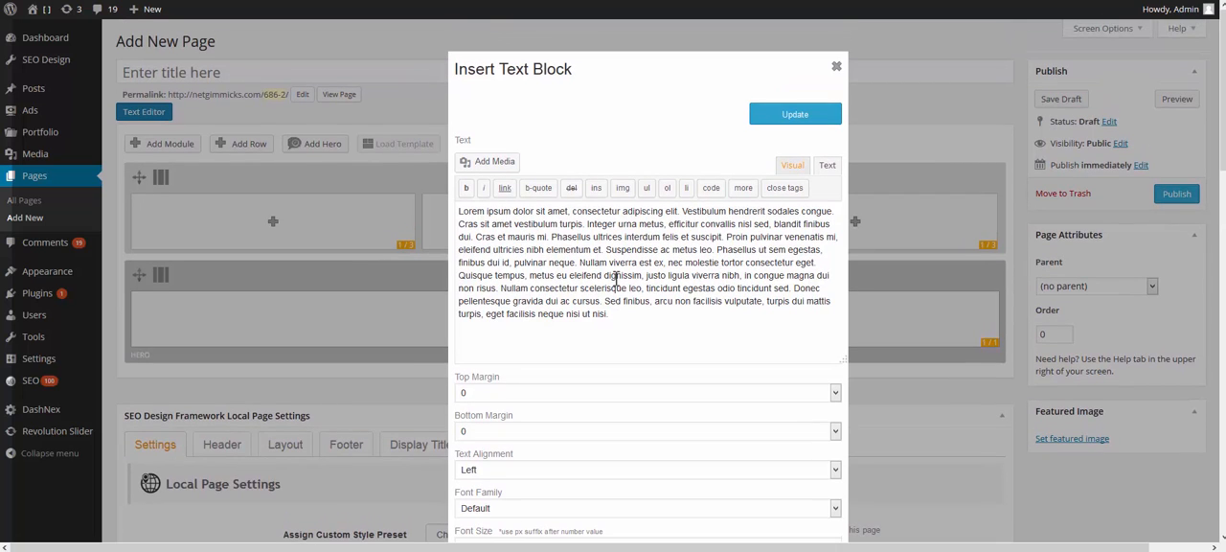
pyautogui.click(729, 238)
pyautogui.press('Return')
pyautogui.press('Return')
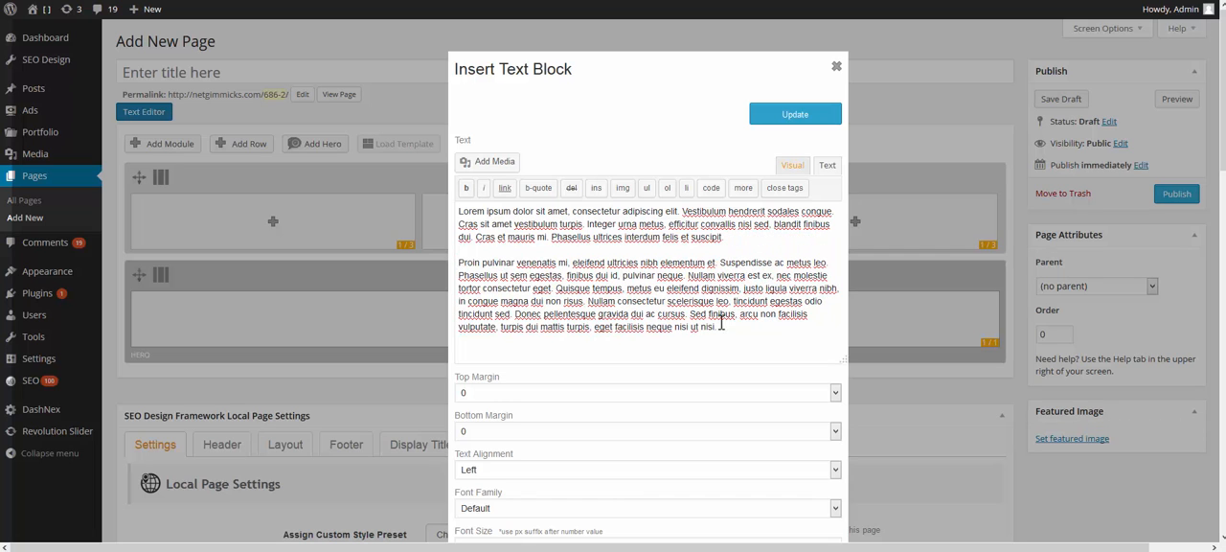
# Step: Examine the text block's top and bottom margin choices
pyautogui.scroll(-3, 711, 332)
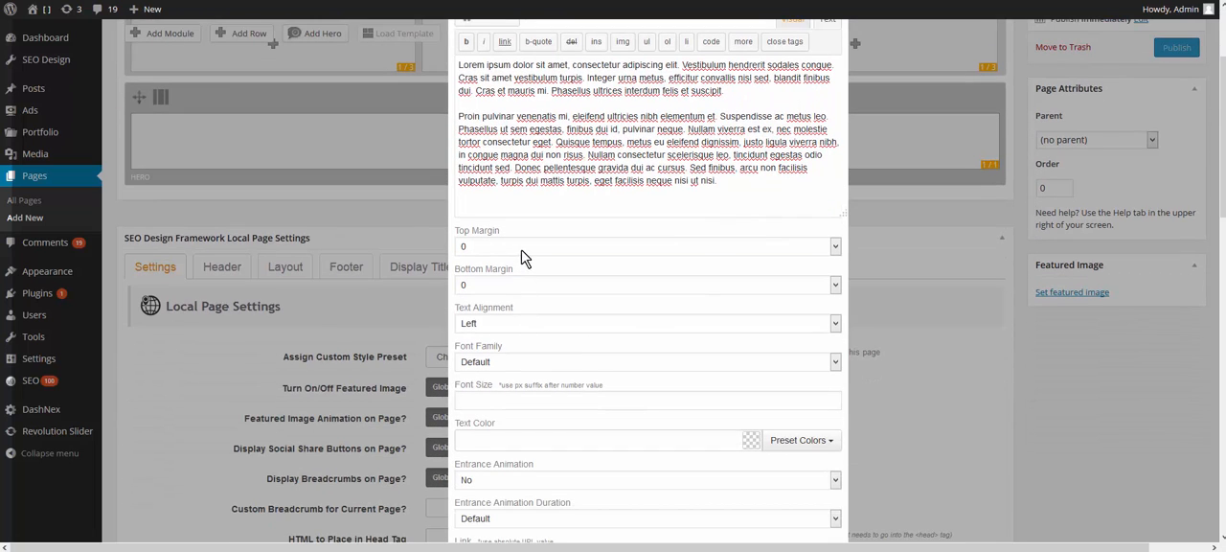
pyautogui.click(523, 252)
pyautogui.click(529, 252)
pyautogui.click(494, 284)
pyautogui.click(494, 285)
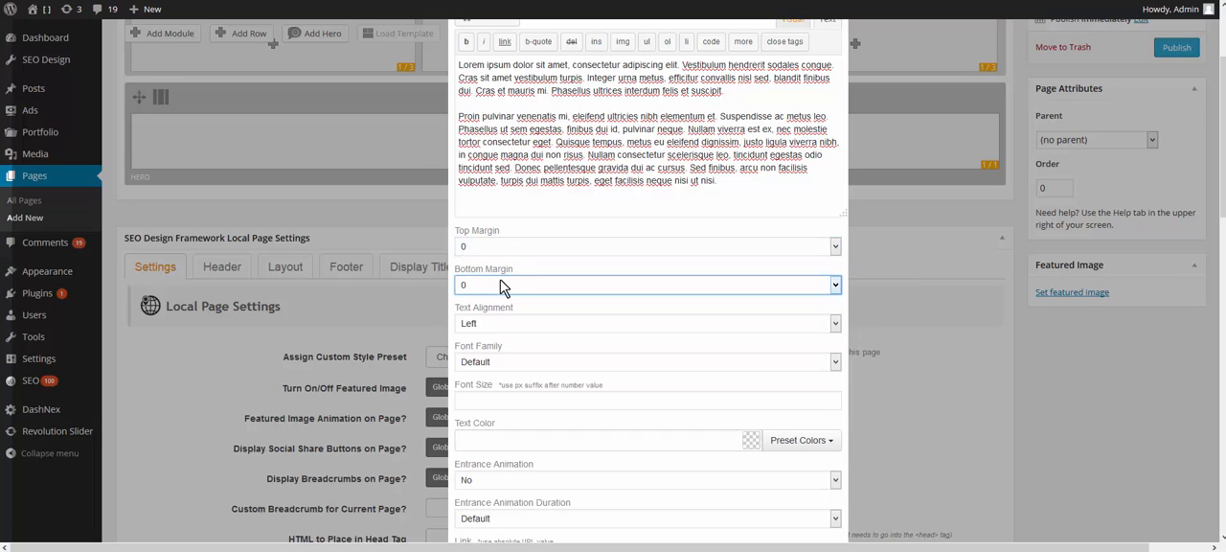
# Step: Review the text block's alignment options and choose Left
pyautogui.click(486, 324)
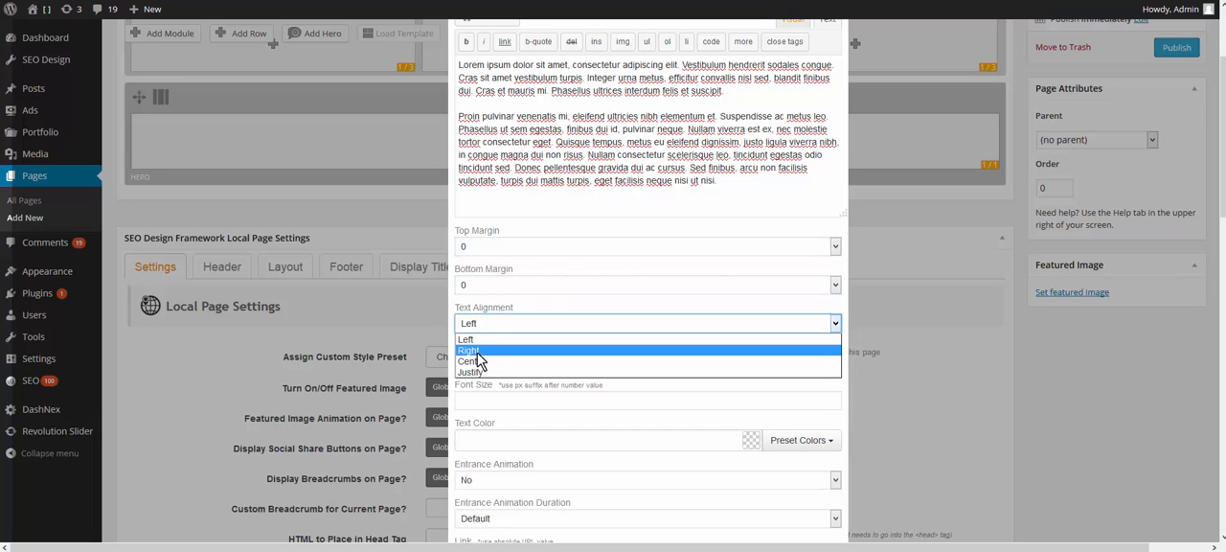
pyautogui.click(631, 178)
pyautogui.scroll(2, 904, 182)
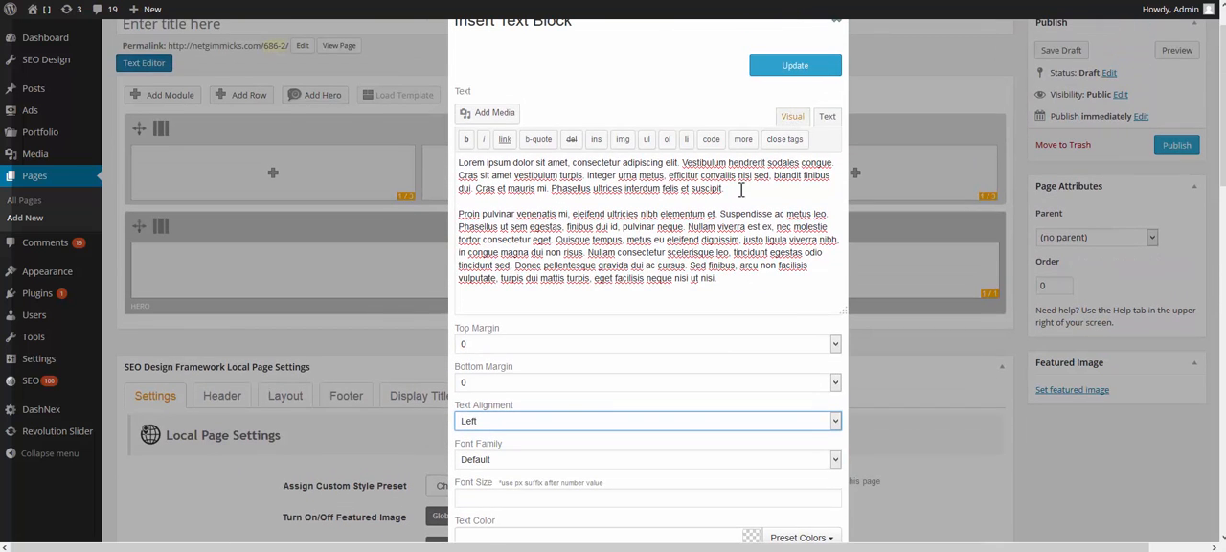
pyautogui.scroll(-5, 725, 239)
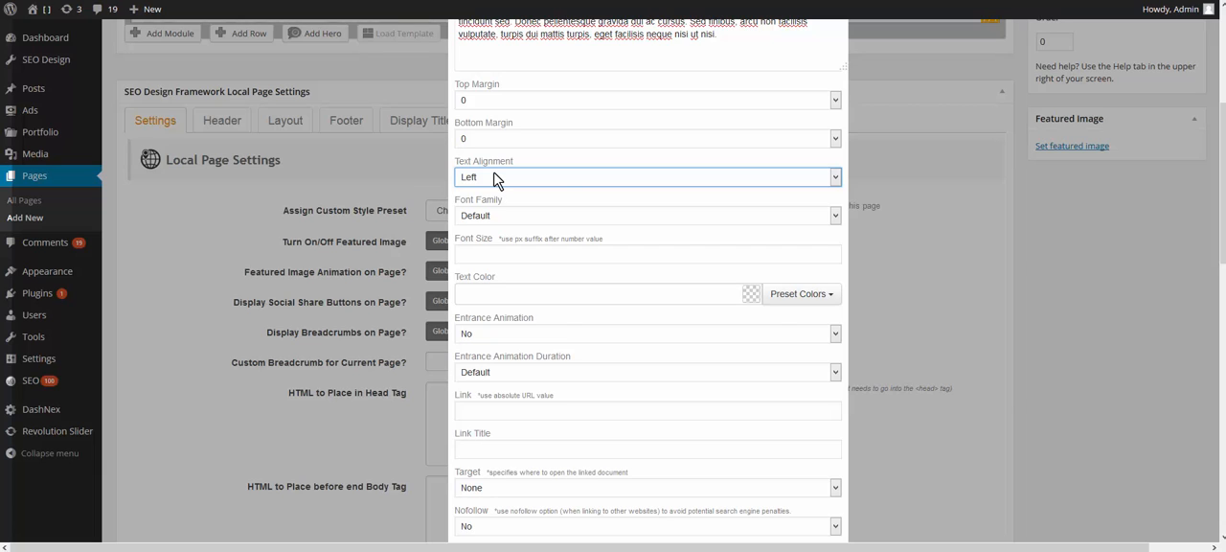
pyautogui.click(543, 180)
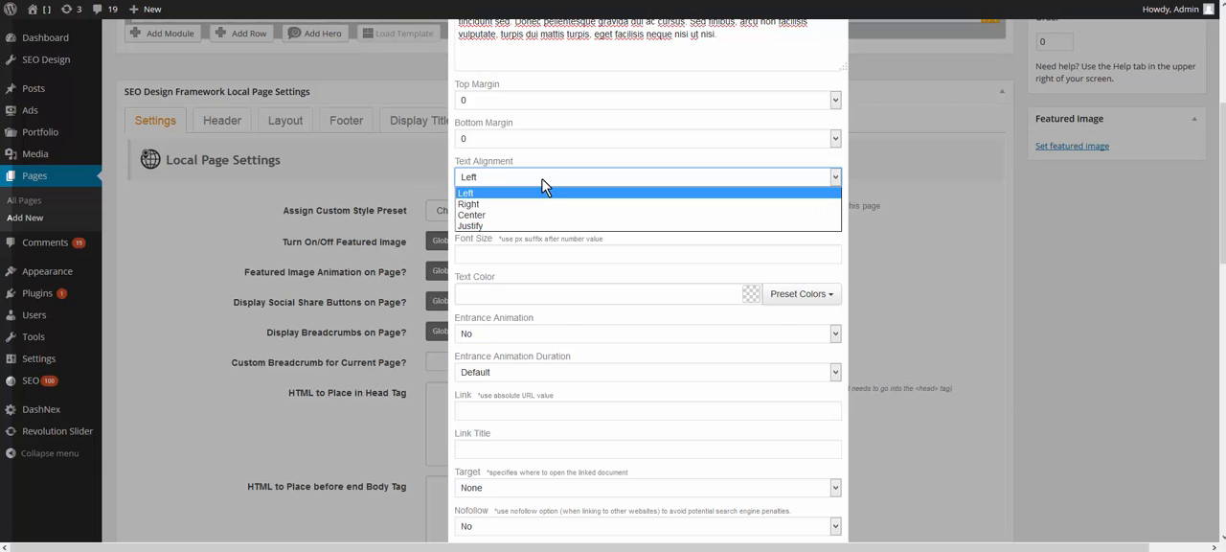
pyautogui.click(482, 194)
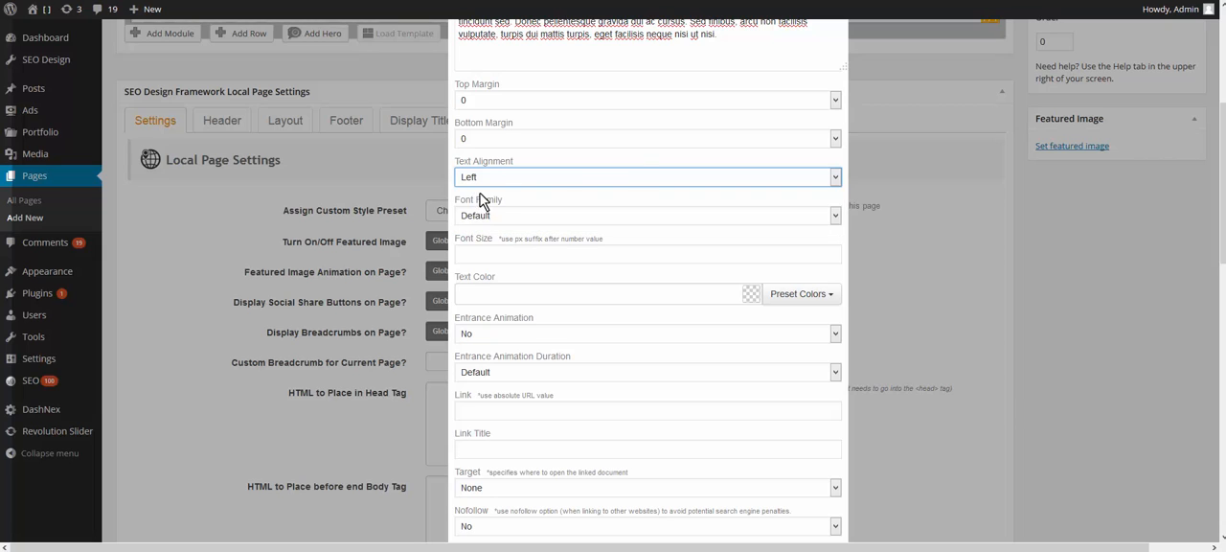
# Step: Set the text block's font family to open sans and its font size to 15px
pyautogui.click(565, 216)
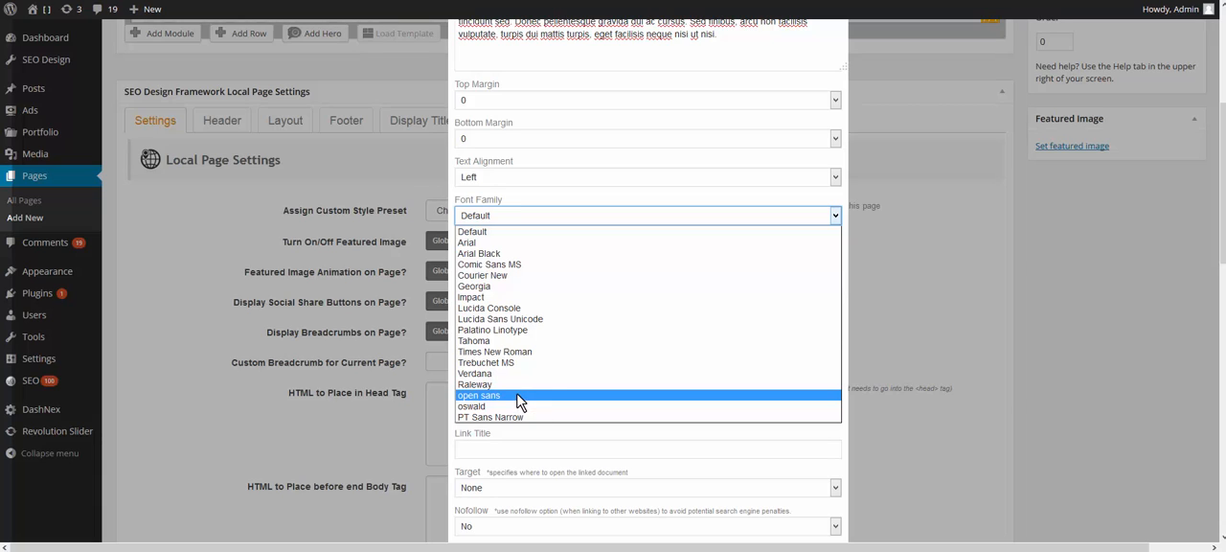
pyautogui.click(518, 400)
pyautogui.click(545, 256)
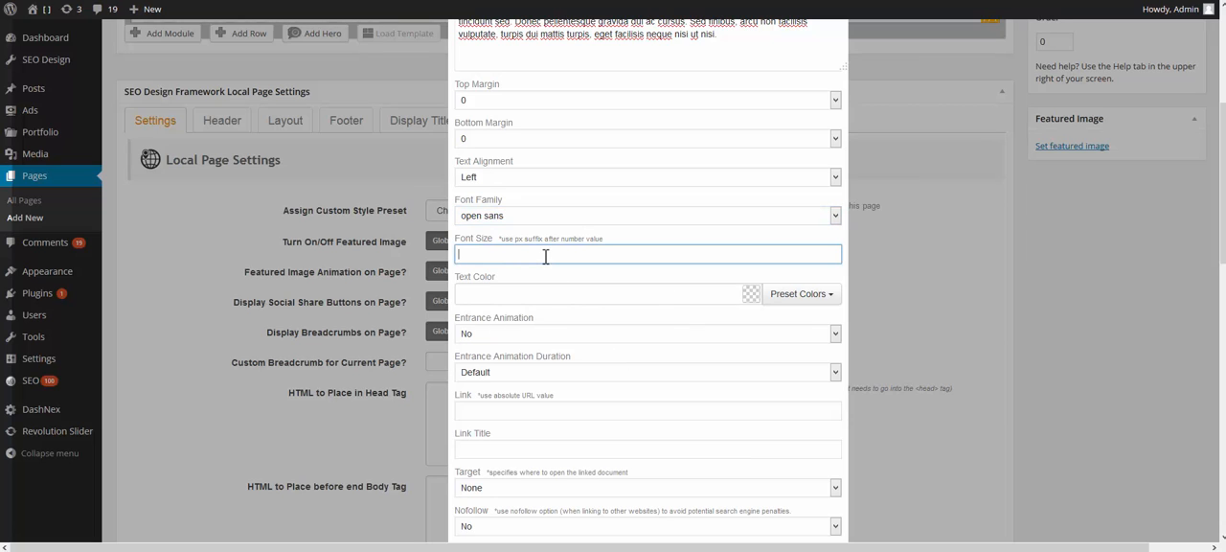
pyautogui.write('15px')
# Step: Set the text block's text color to the Primary preset color
pyautogui.click(789, 293)
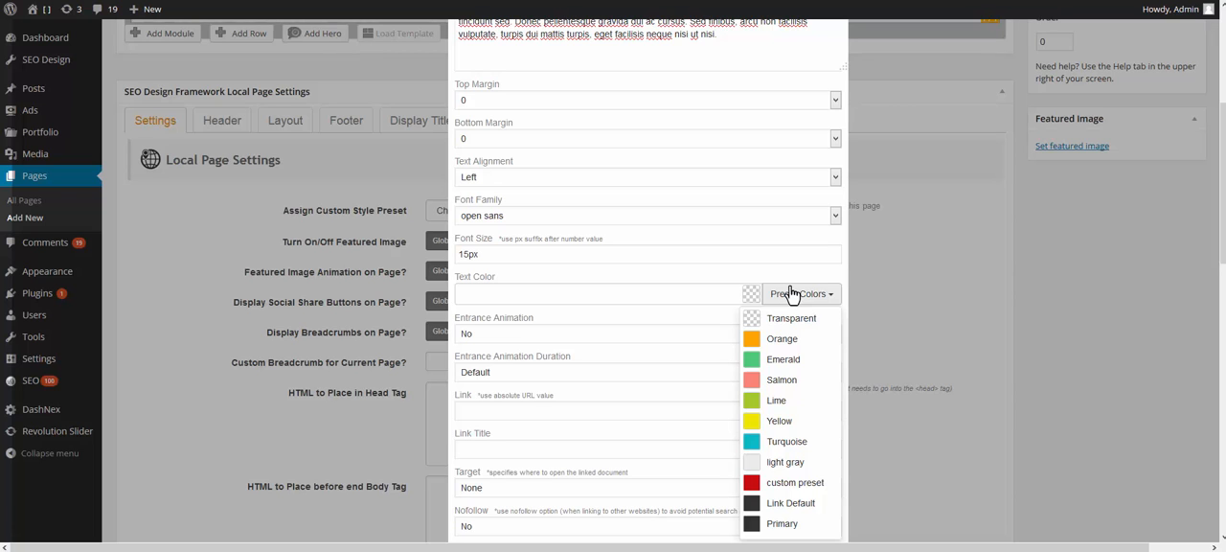
pyautogui.scroll(-1, 792, 293)
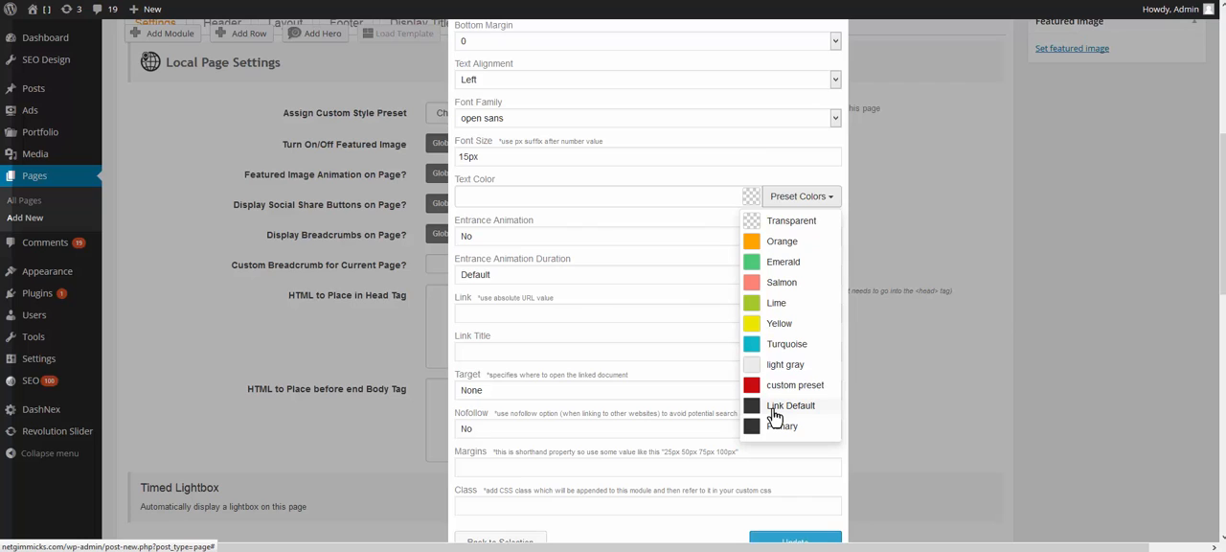
pyautogui.click(774, 406)
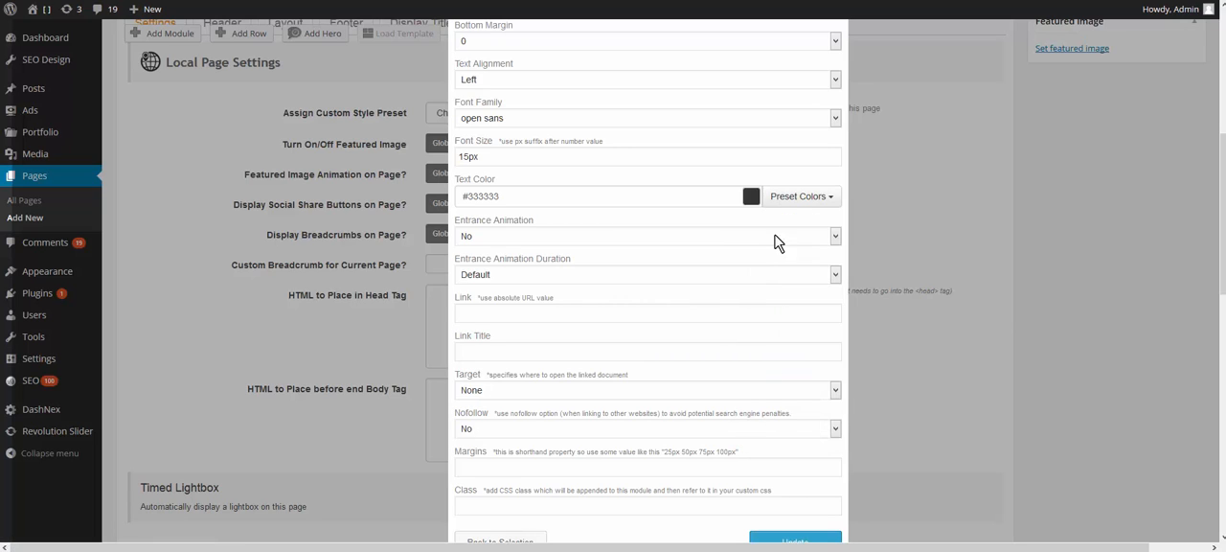
pyautogui.click(785, 197)
pyautogui.click(780, 425)
# Step: Set the text block's entrance animation to bounceIn with a duration of 1.4 seconds
pyautogui.click(690, 237)
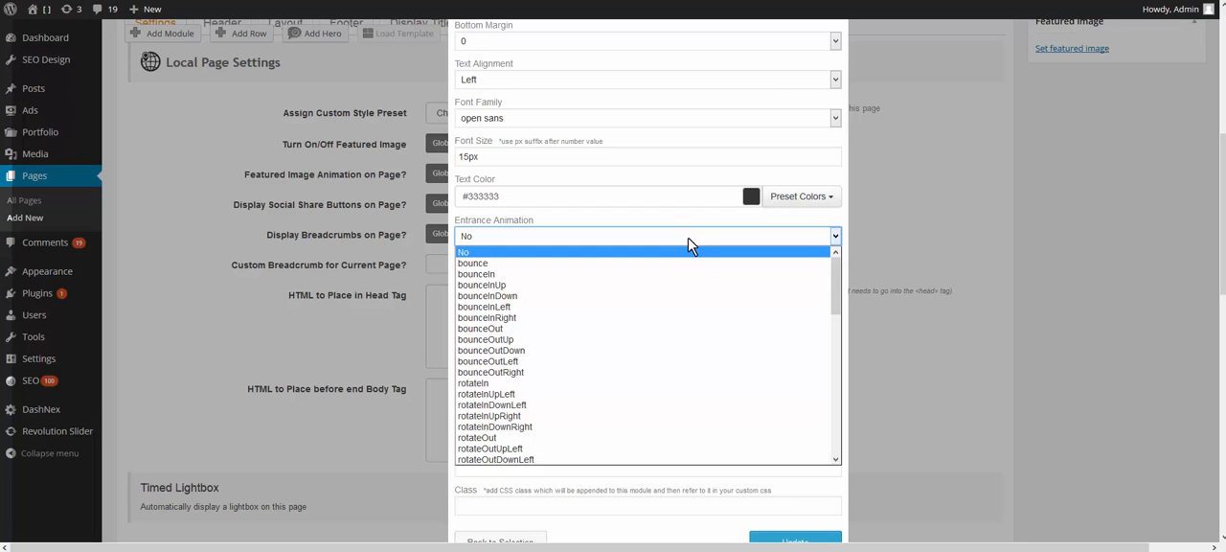
pyautogui.click(680, 275)
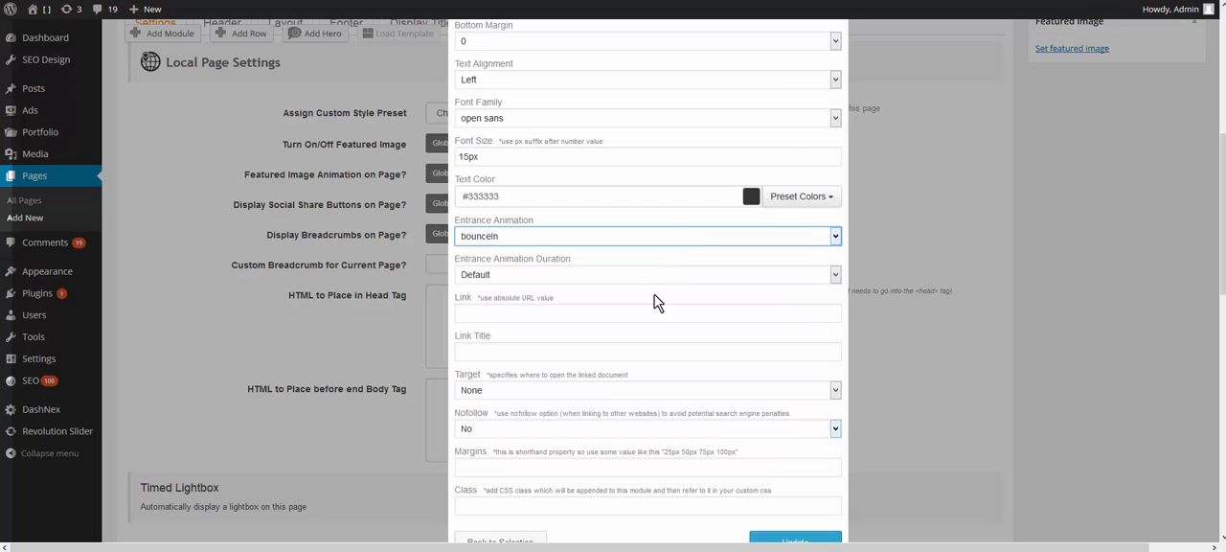
pyautogui.click(522, 275)
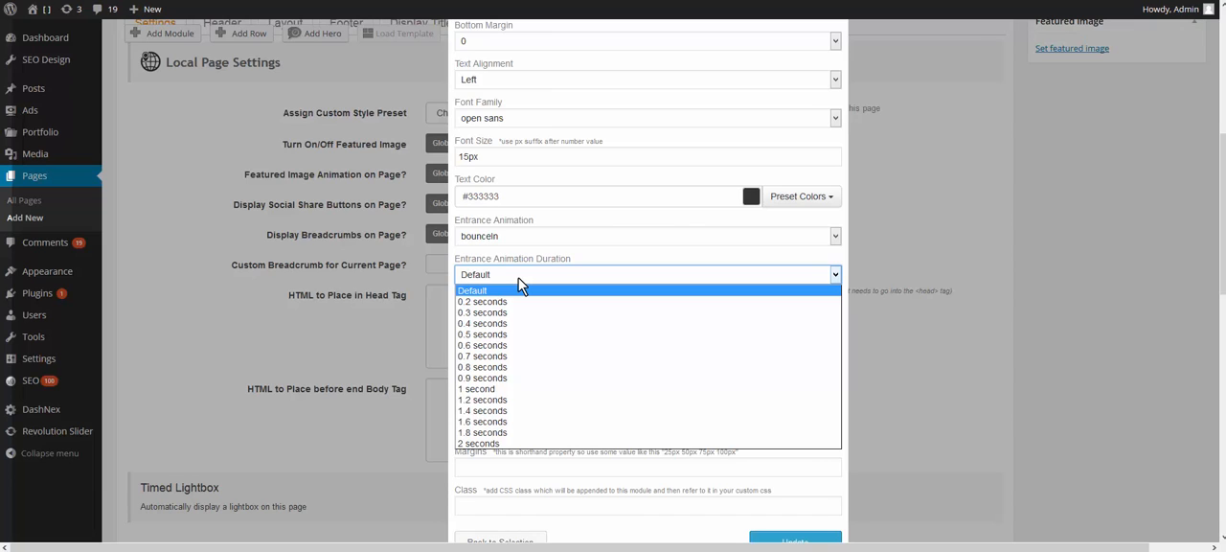
pyautogui.click(498, 411)
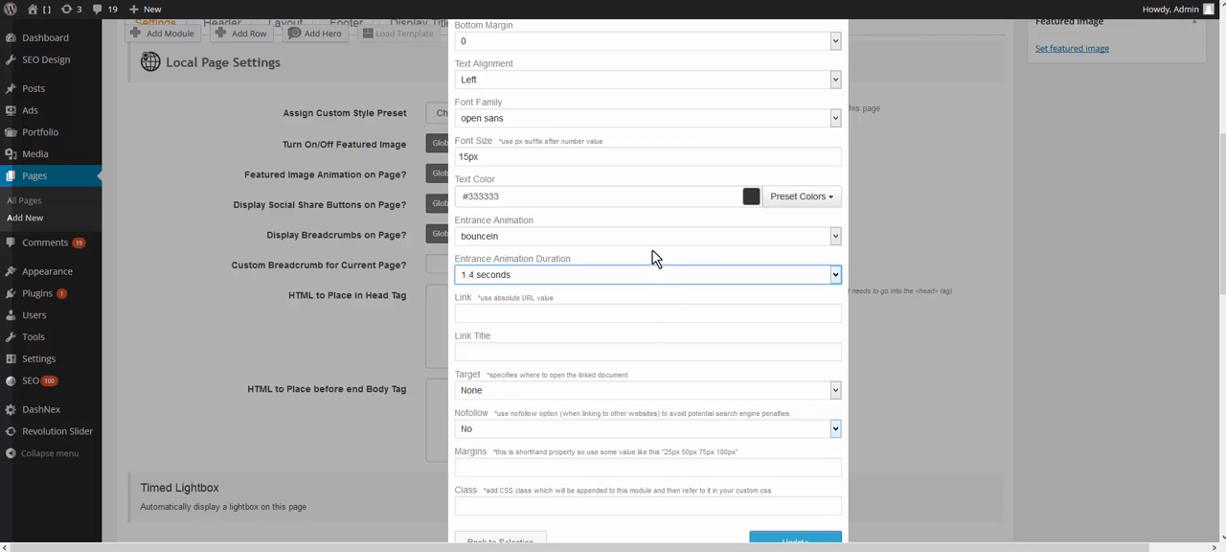
# Step: Examine the text block's link and link title fields, and the editor's link option for the words "pulvinar neque"
pyautogui.scroll(-2, 652, 255)
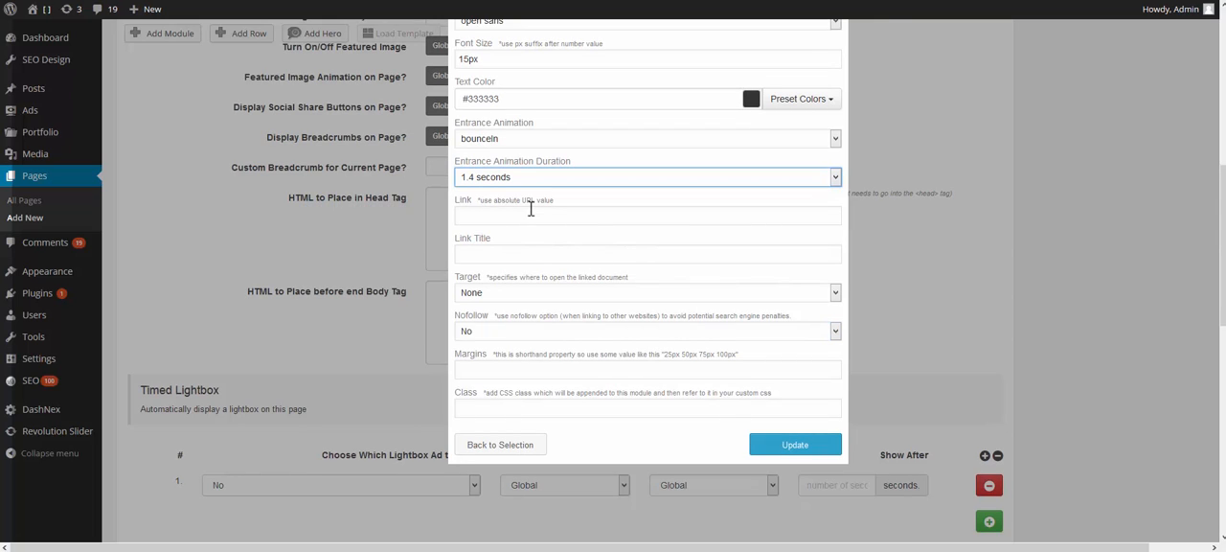
pyautogui.click(531, 213)
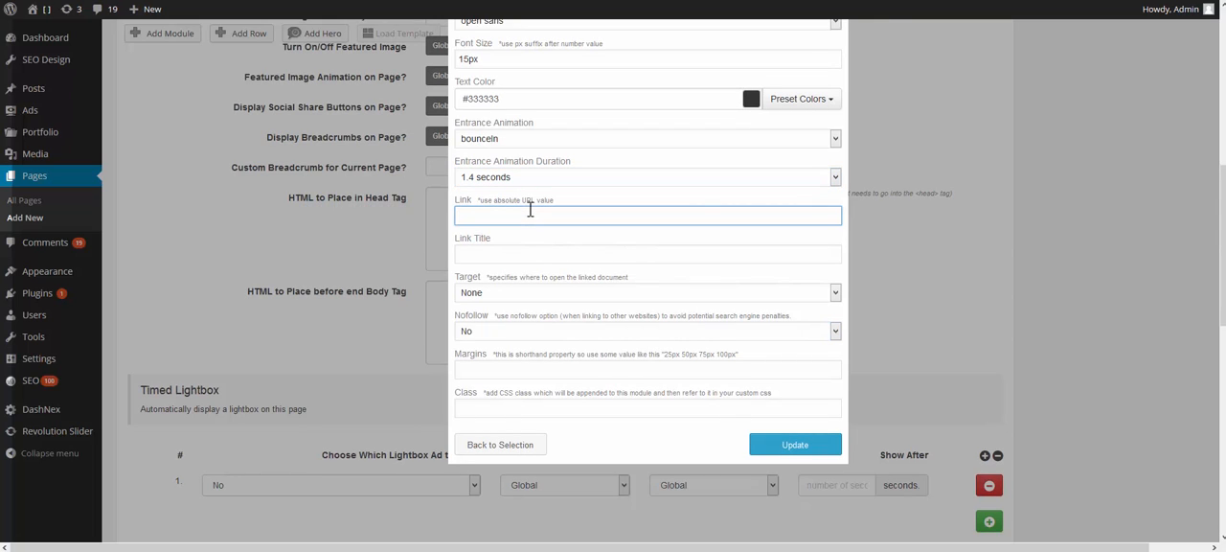
pyautogui.click(490, 259)
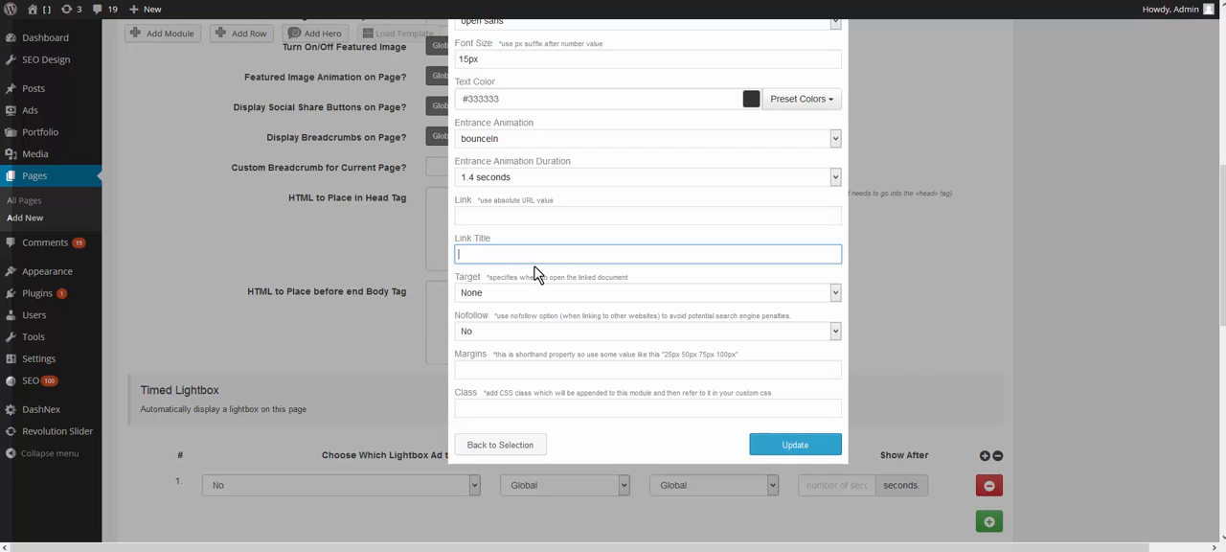
pyautogui.scroll(5, 535, 275)
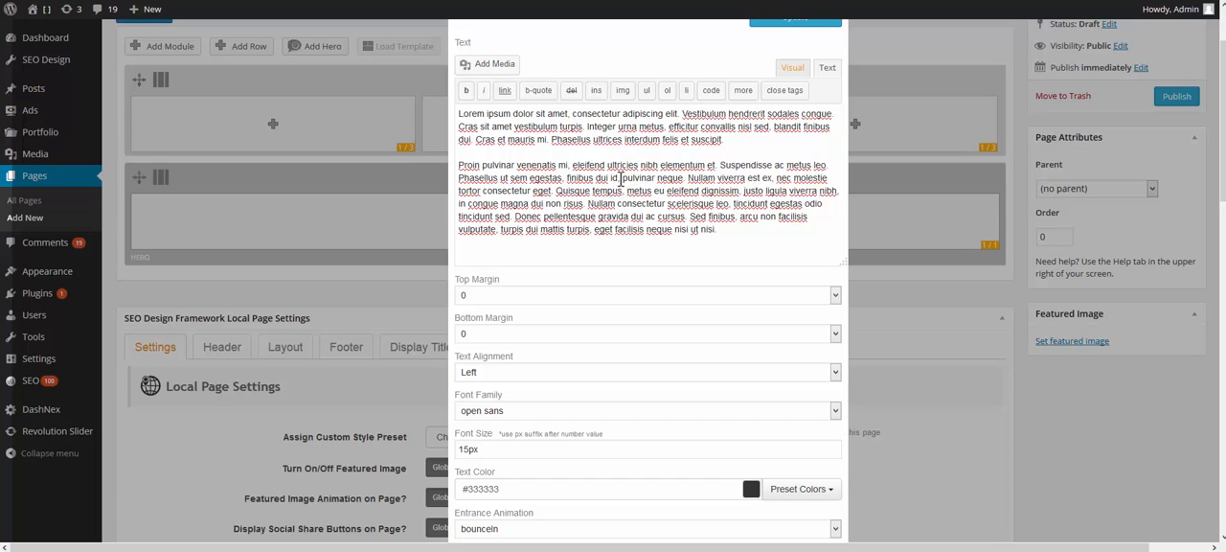
pyautogui.moveTo(622, 178); pyautogui.dragTo(683, 179)
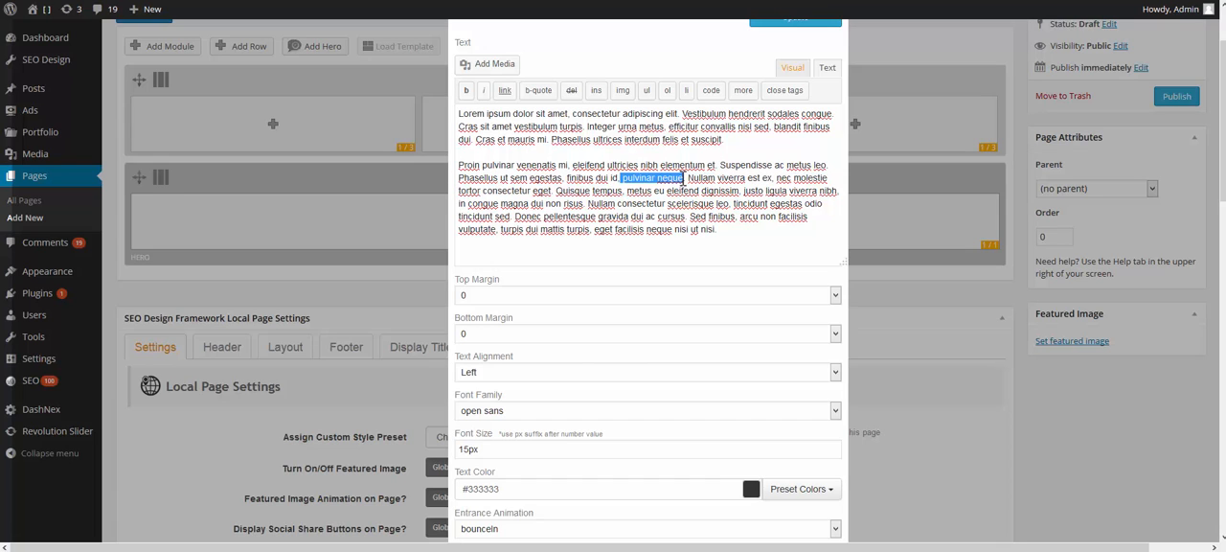
pyautogui.click(504, 95)
pyautogui.click(759, 205)
# Step: Review the text block's link target choices, keeping None, and set Nofollow to Yes
pyautogui.scroll(-1, 597, 188)
pyautogui.scroll(-5, 597, 188)
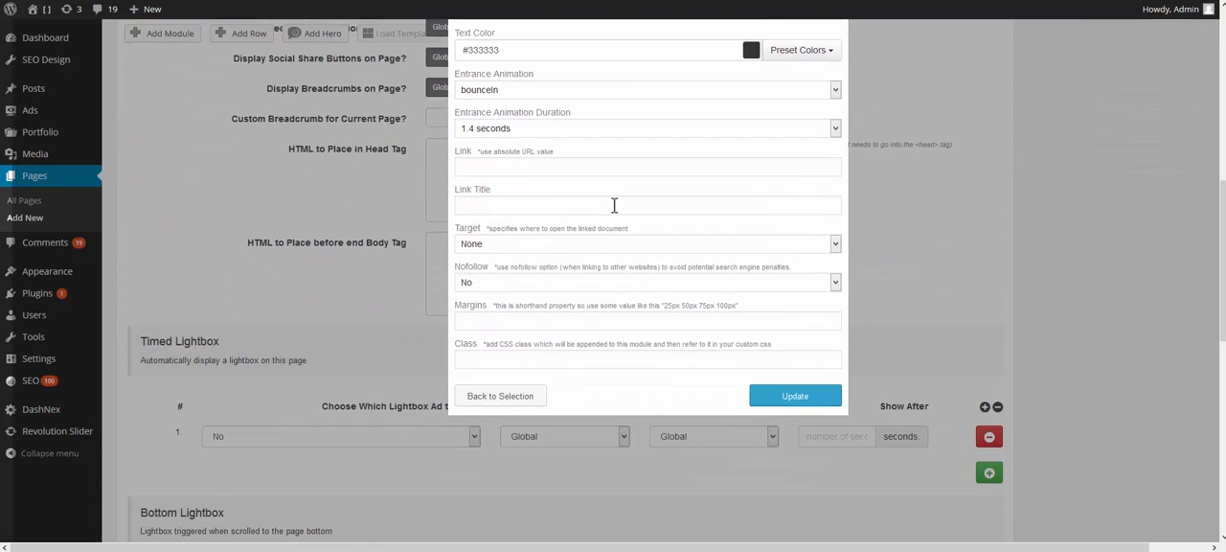
pyautogui.click(523, 249)
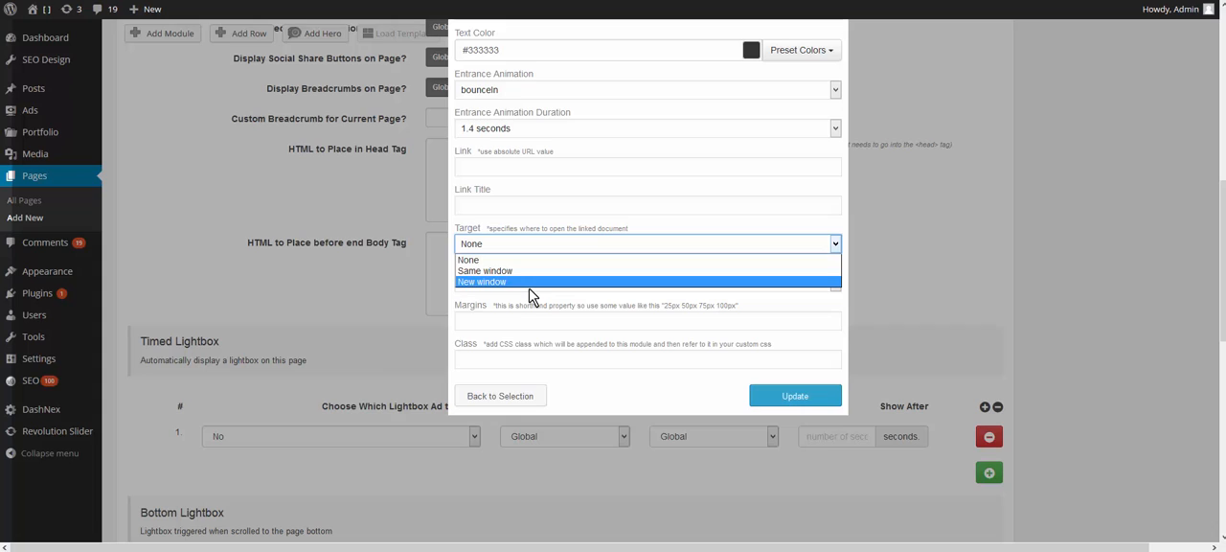
pyautogui.click(616, 219)
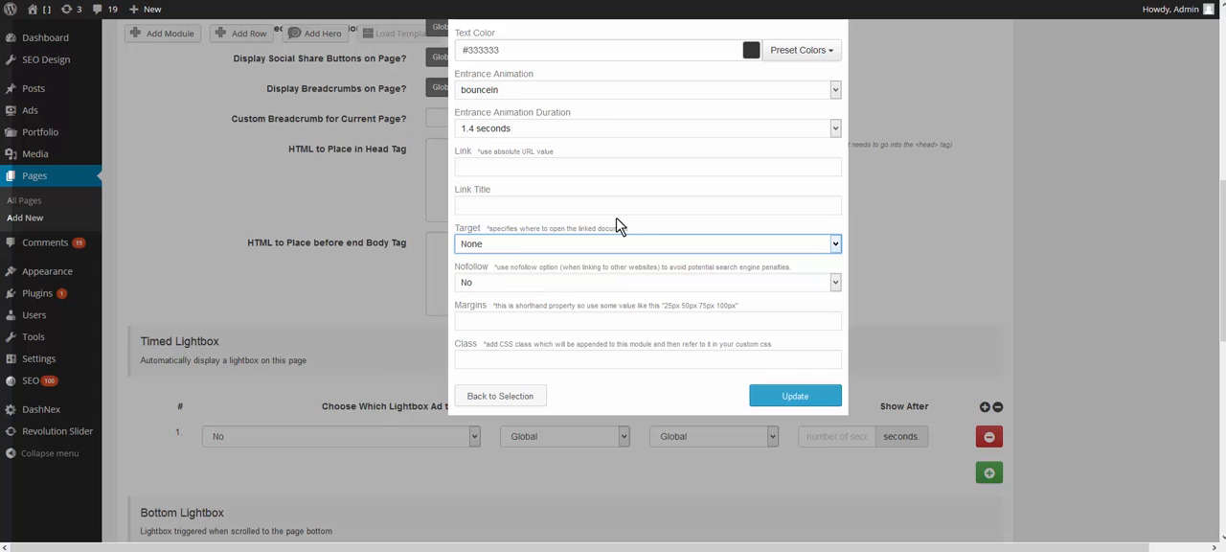
pyautogui.click(515, 284)
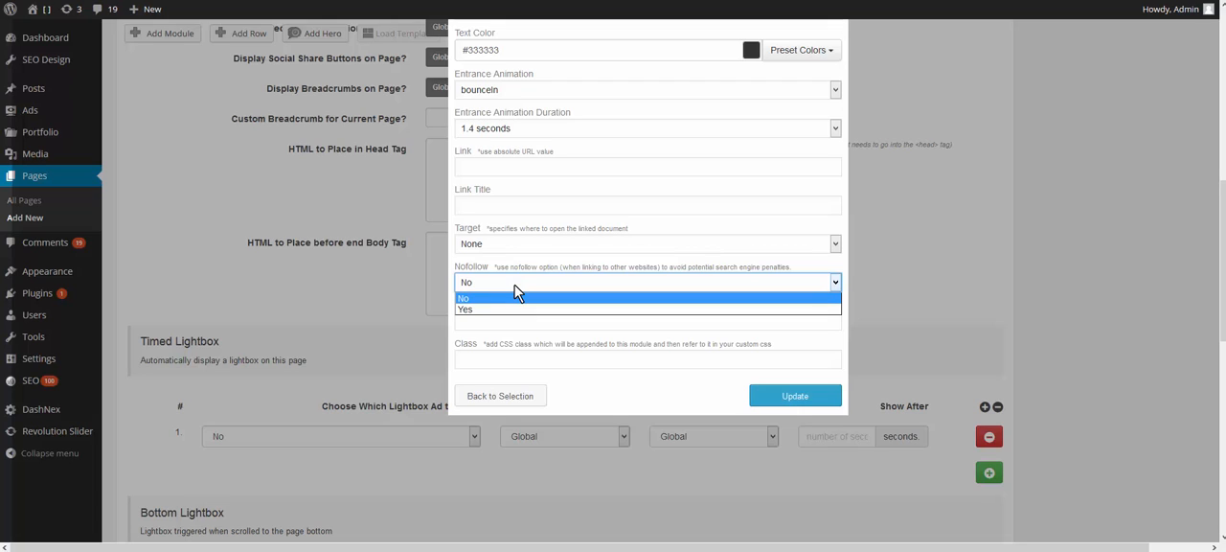
pyautogui.click(499, 310)
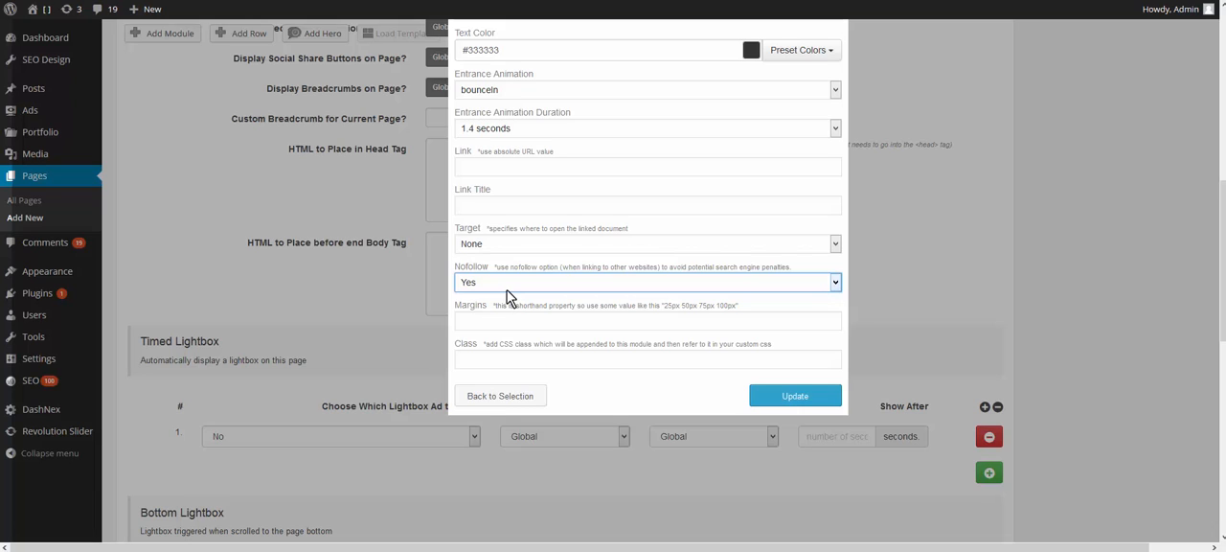
# Step: Review the text block's margins and class fields without filling them in, and save the text block to the hero
pyautogui.click(534, 329)
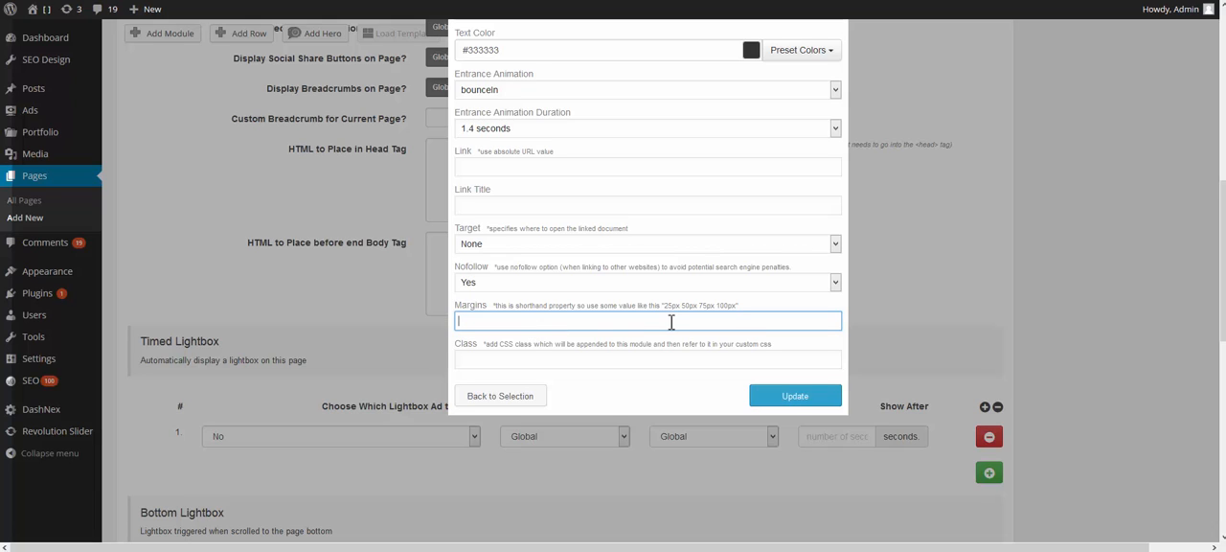
pyautogui.click(507, 360)
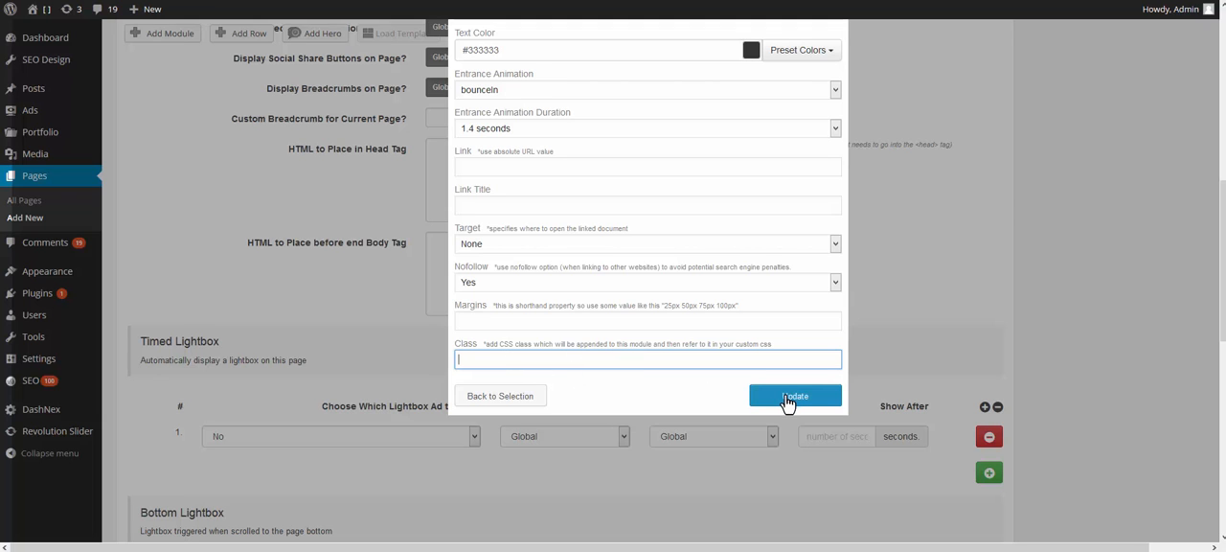
pyautogui.scroll(5, 787, 403)
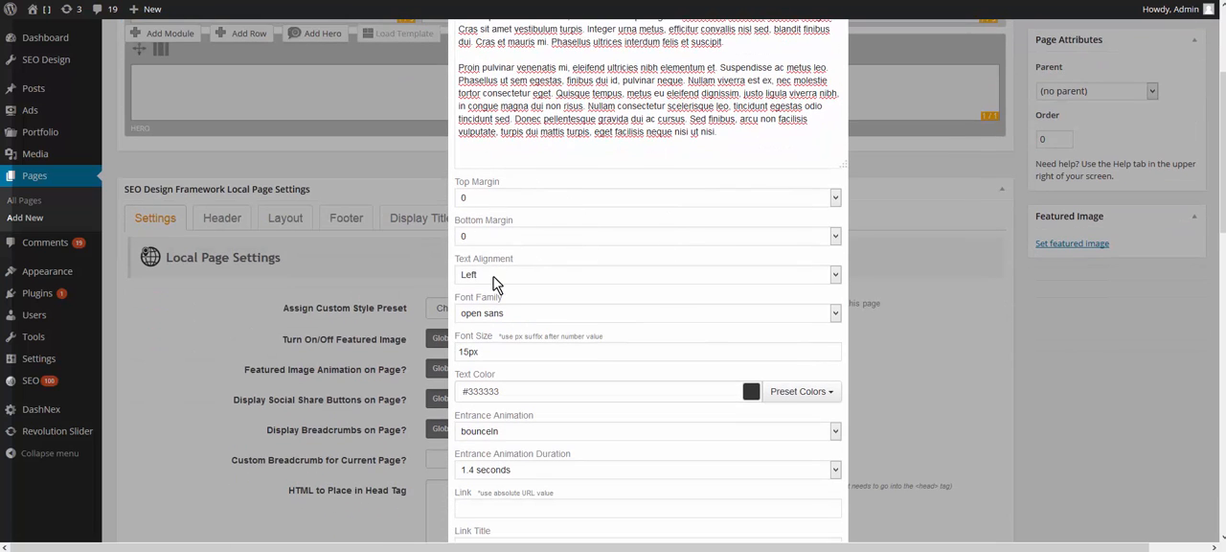
pyautogui.scroll(-3, 493, 278)
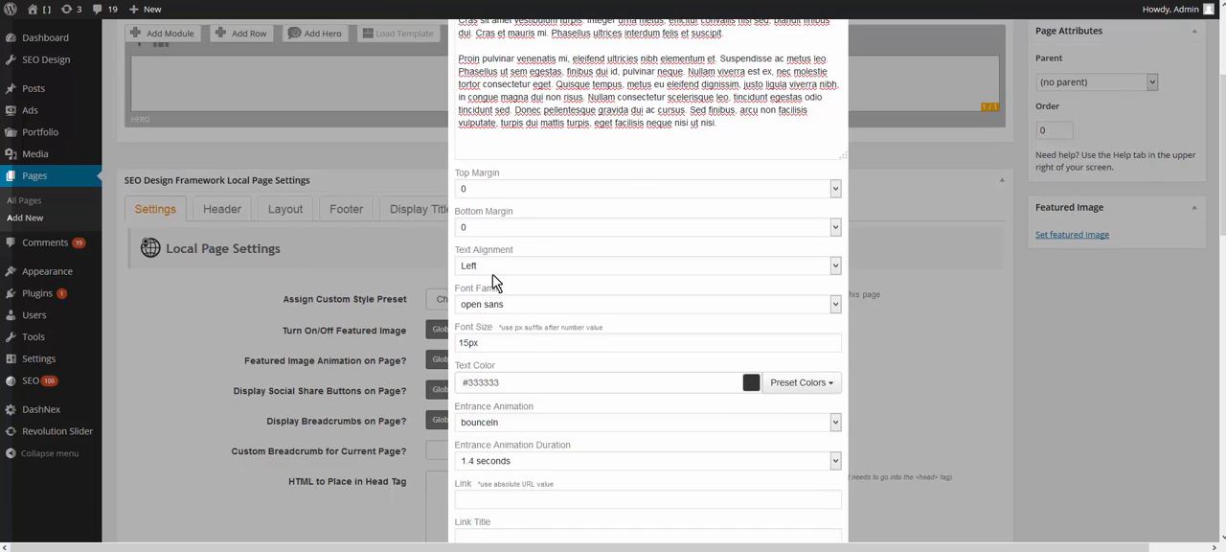
pyautogui.scroll(-1, 665, 246)
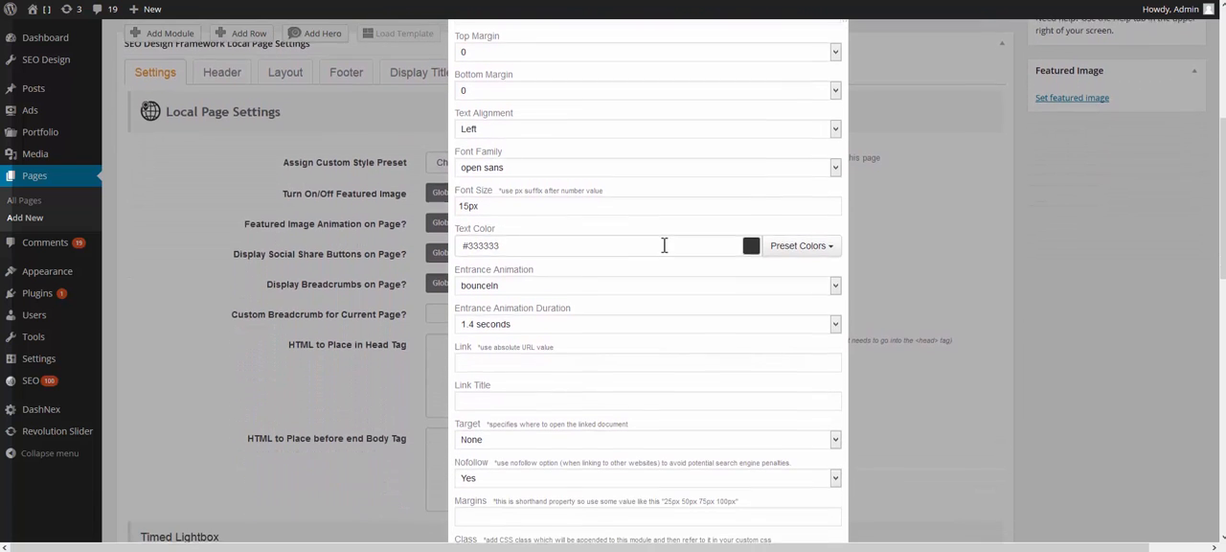
pyautogui.scroll(-2, 664, 246)
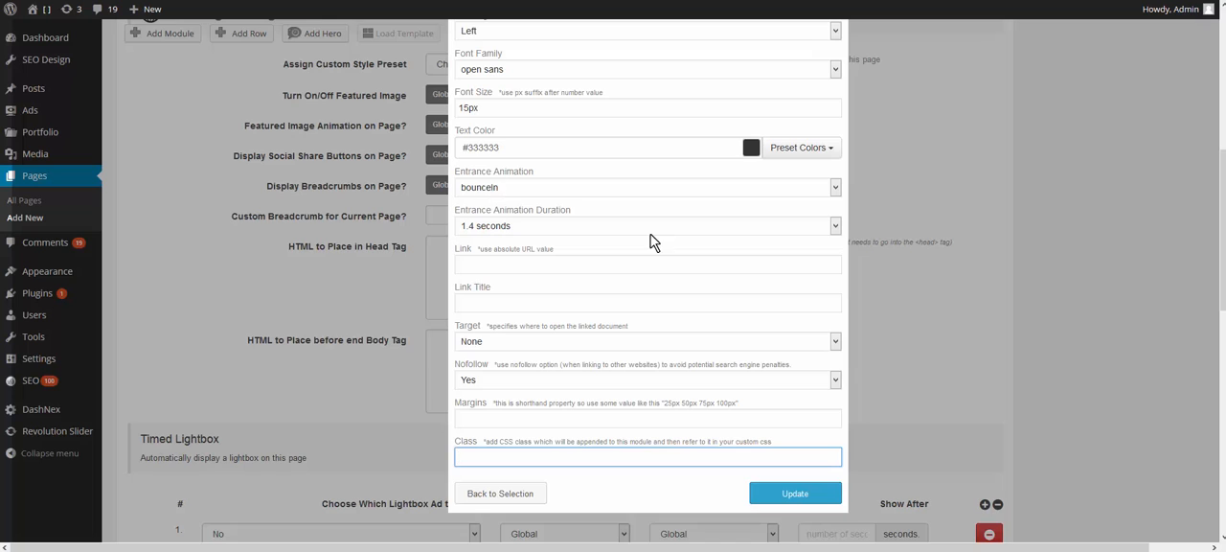
pyautogui.scroll(-3, 654, 243)
pyautogui.click(785, 349)
# Step: Add a Headline module to the hero and give it the title "This is my headline"
pyautogui.scroll(7, 1101, 342)
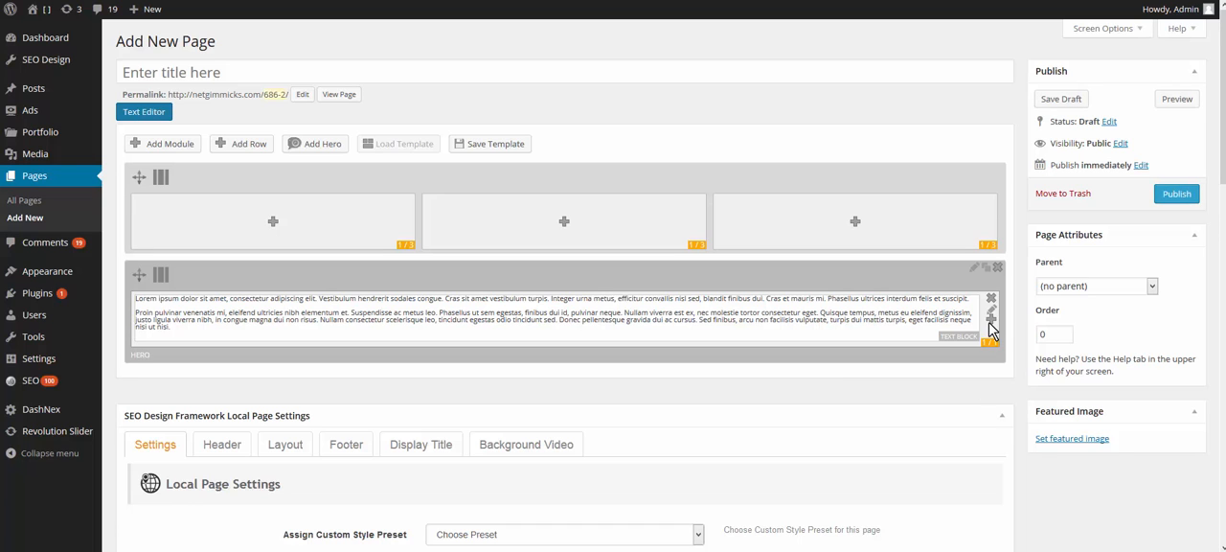
pyautogui.click(991, 320)
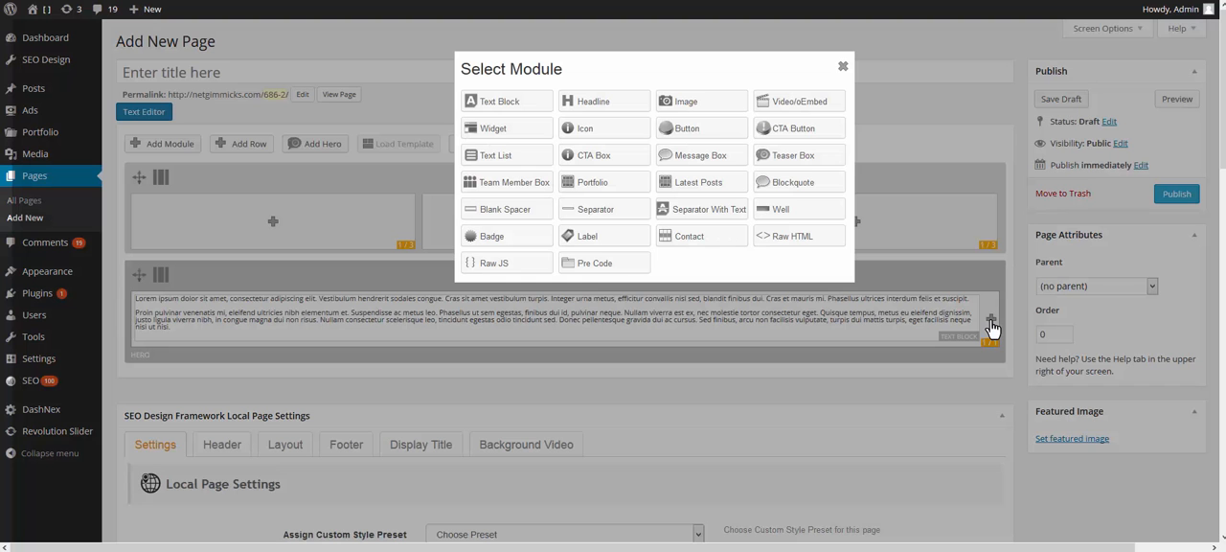
pyautogui.click(596, 105)
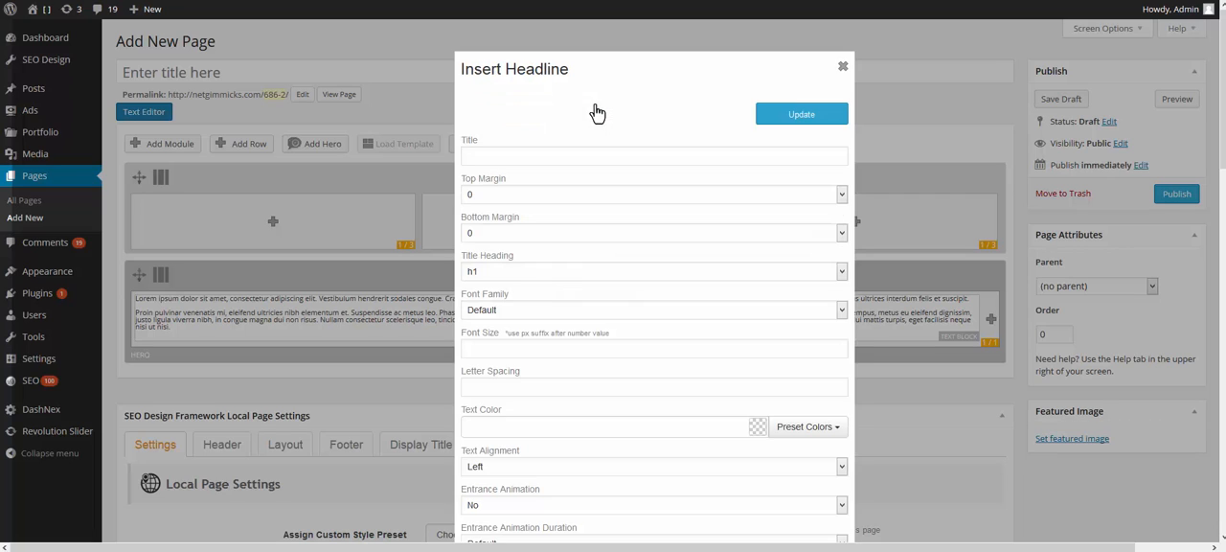
pyautogui.click(583, 156)
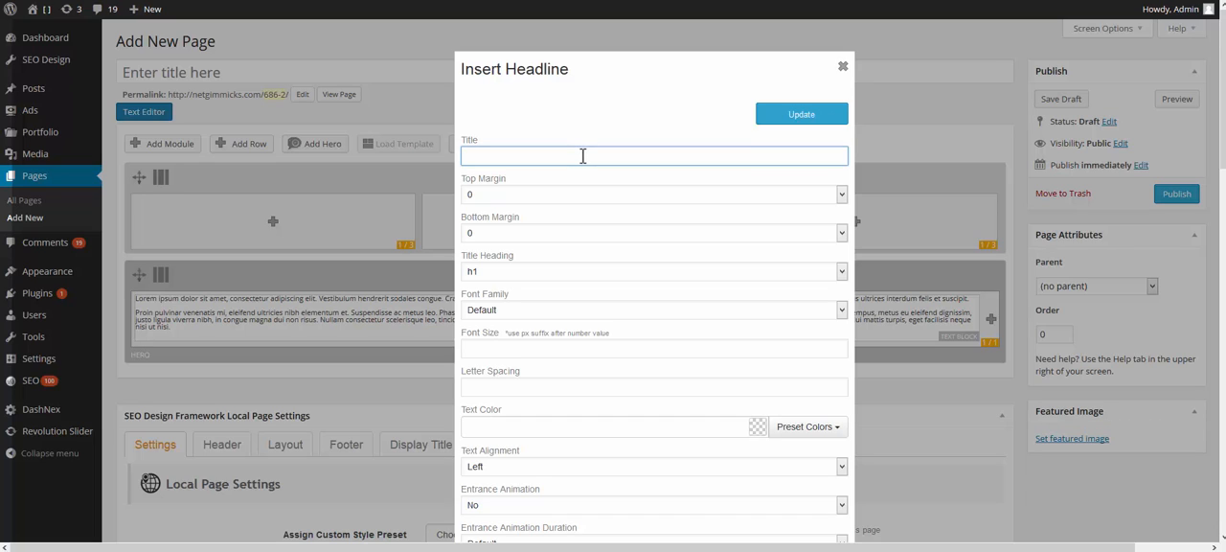
pyautogui.write('This is my headline')
# Step: Set both the top margin and the bottom margin of the headline to 15px
pyautogui.click(539, 196)
pyautogui.click(522, 244)
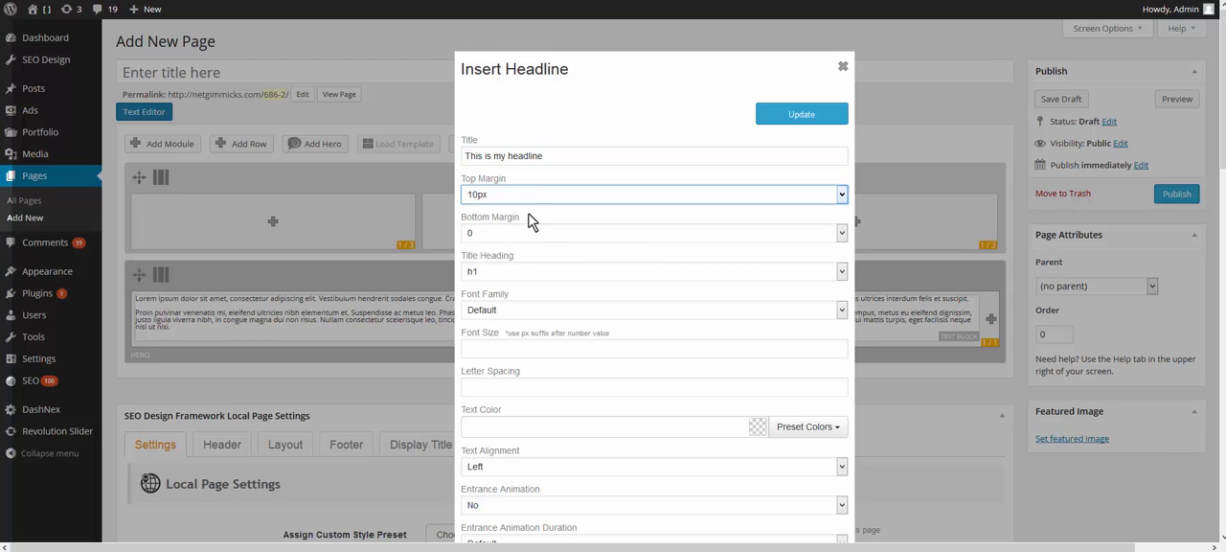
pyautogui.click(532, 196)
pyautogui.click(502, 251)
pyautogui.click(502, 233)
pyautogui.click(483, 280)
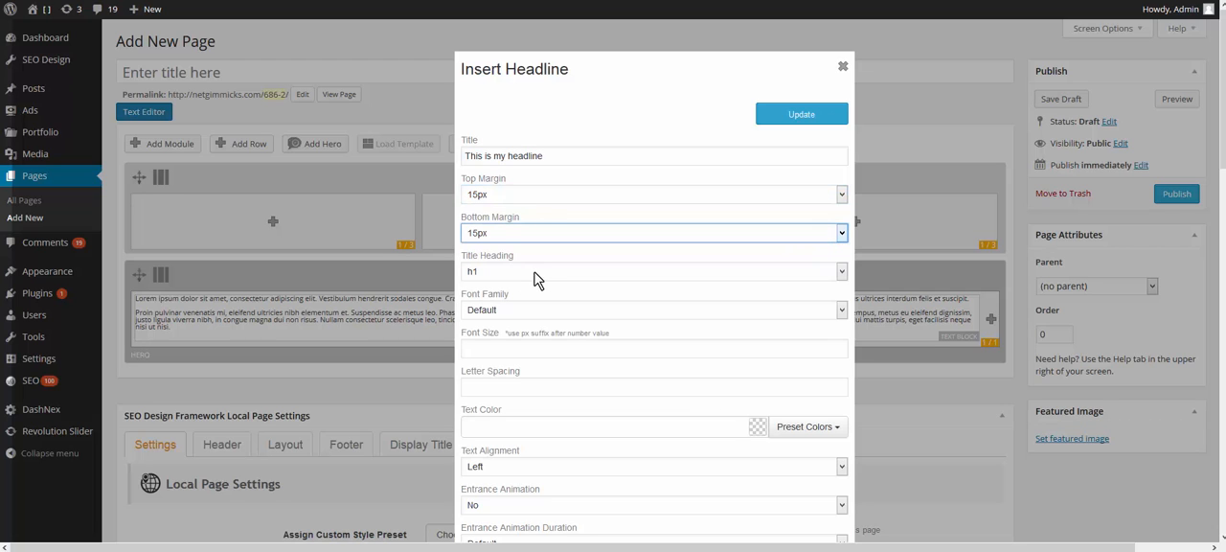
# Step: Keep h1 as the headline's title heading and set its font to open sans at 45px
pyautogui.click(524, 273)
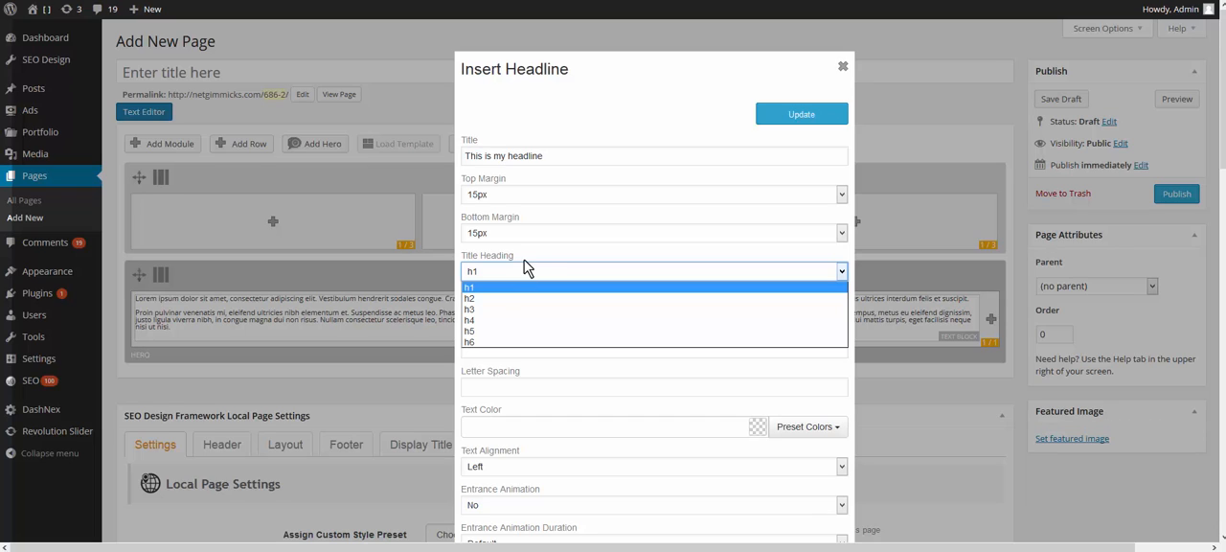
pyautogui.click(531, 265)
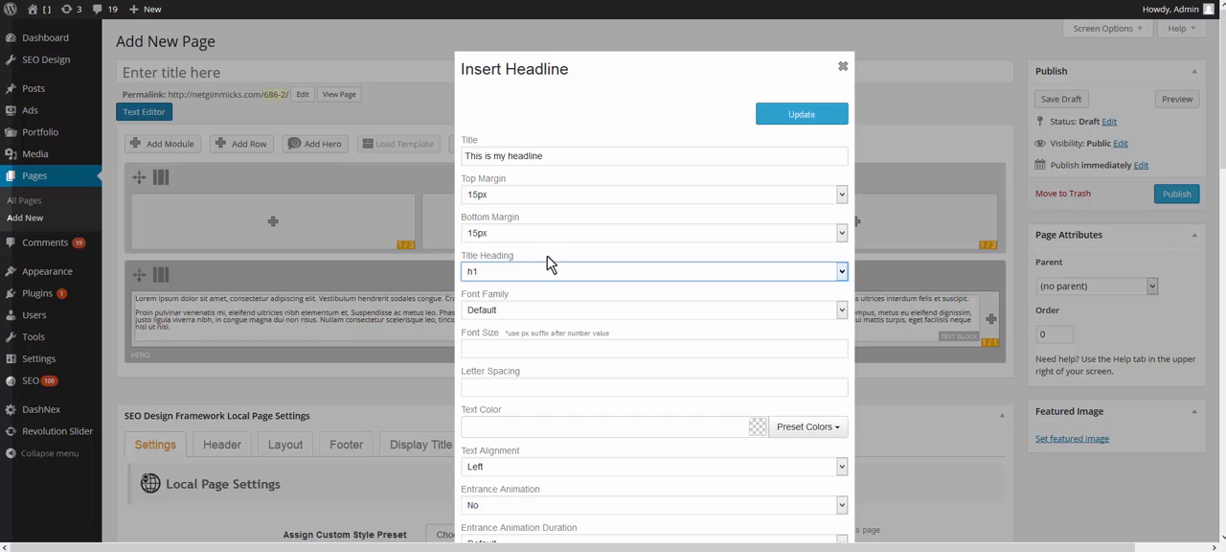
pyautogui.click(488, 310)
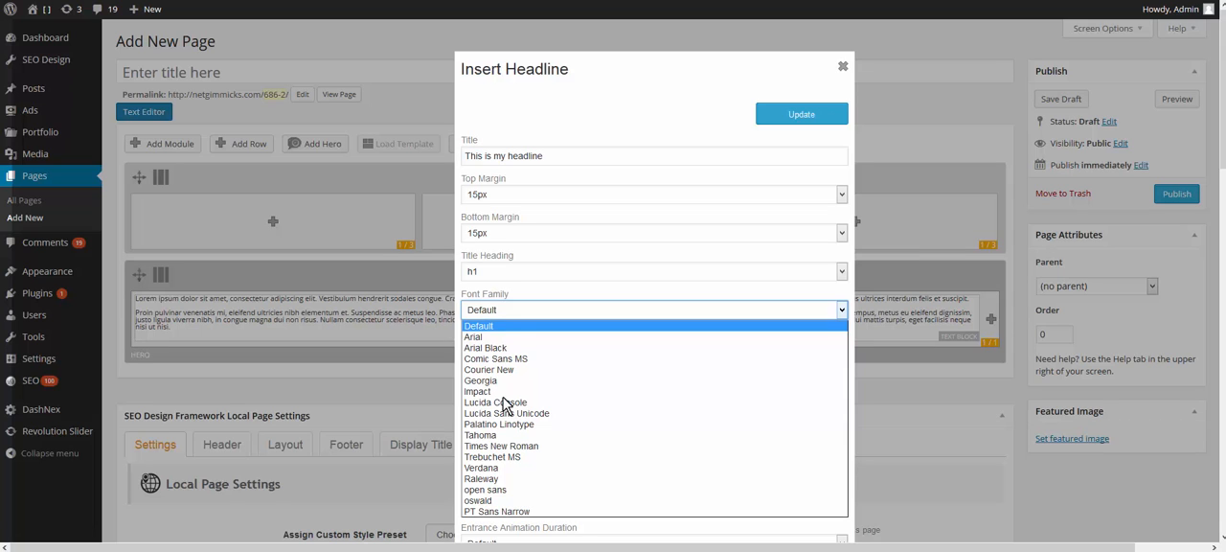
pyautogui.click(513, 489)
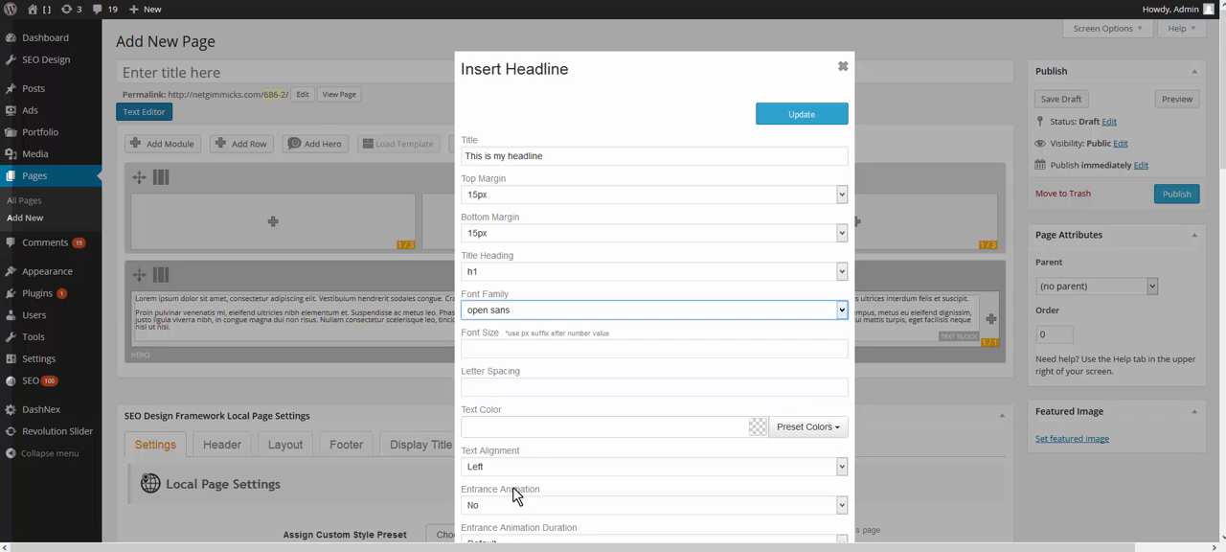
pyautogui.scroll(-2, 550, 302)
pyautogui.click(527, 251)
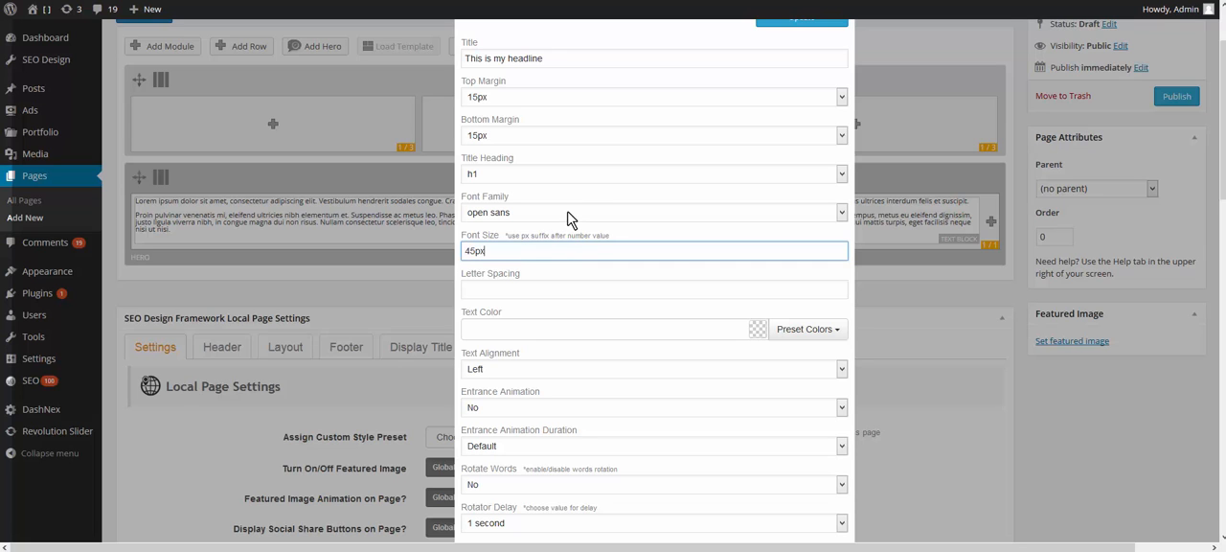
# Step: Apply the Primary preset as the headline's text color and center its text, keeping the entrance animation at No
pyautogui.click(809, 330)
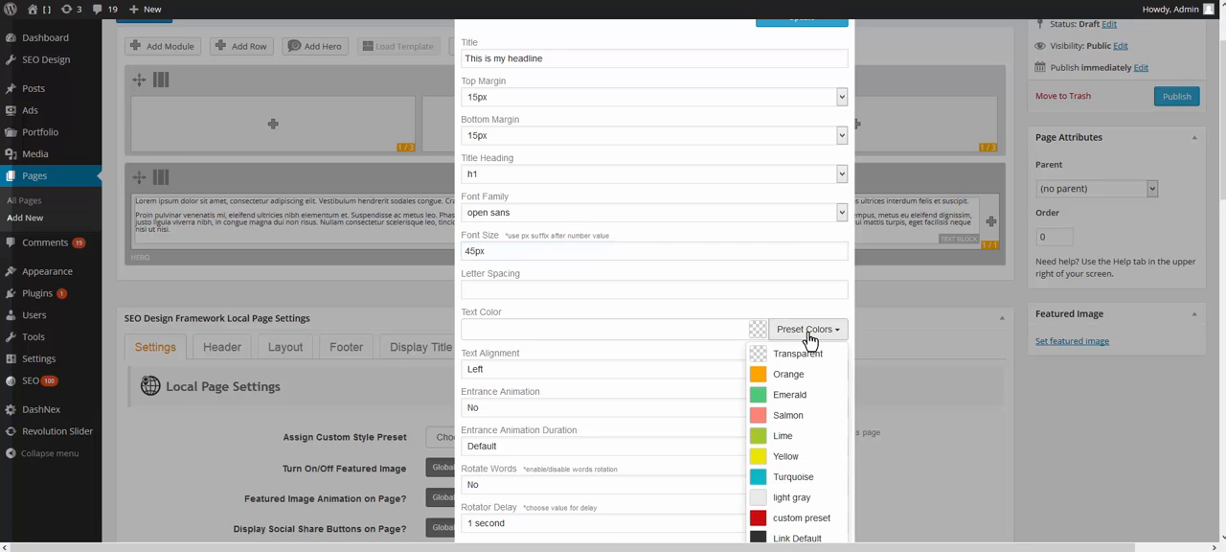
pyautogui.scroll(-2, 812, 288)
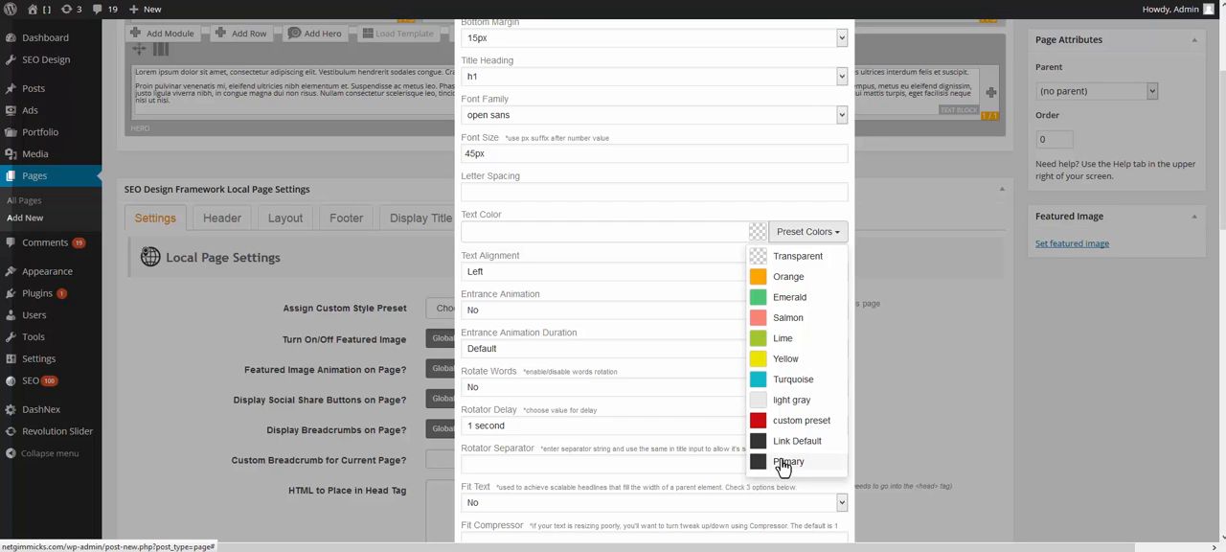
pyautogui.click(782, 464)
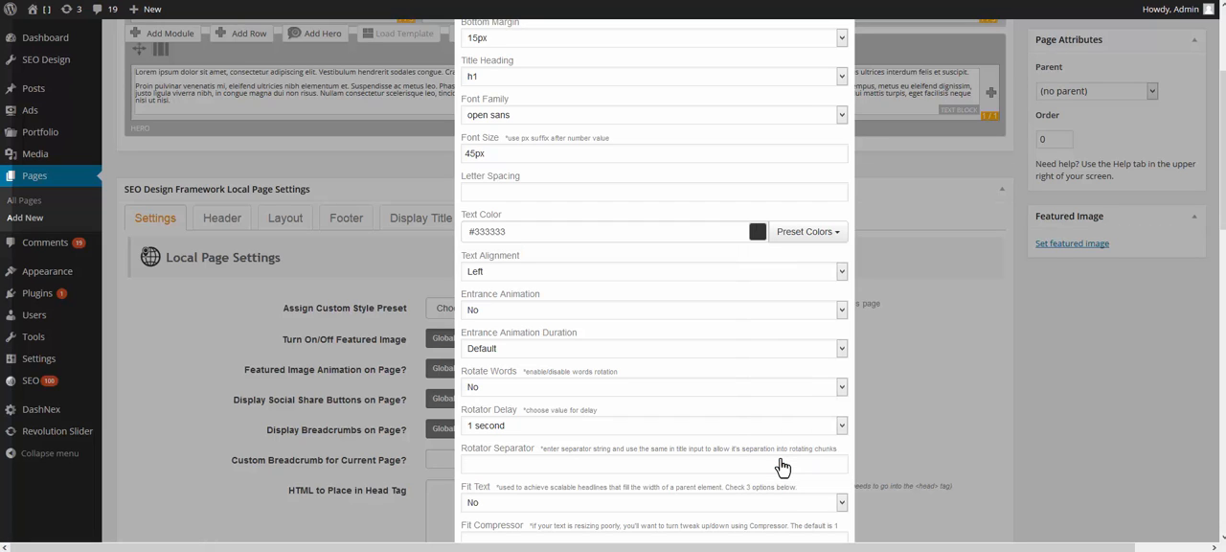
pyautogui.click(485, 271)
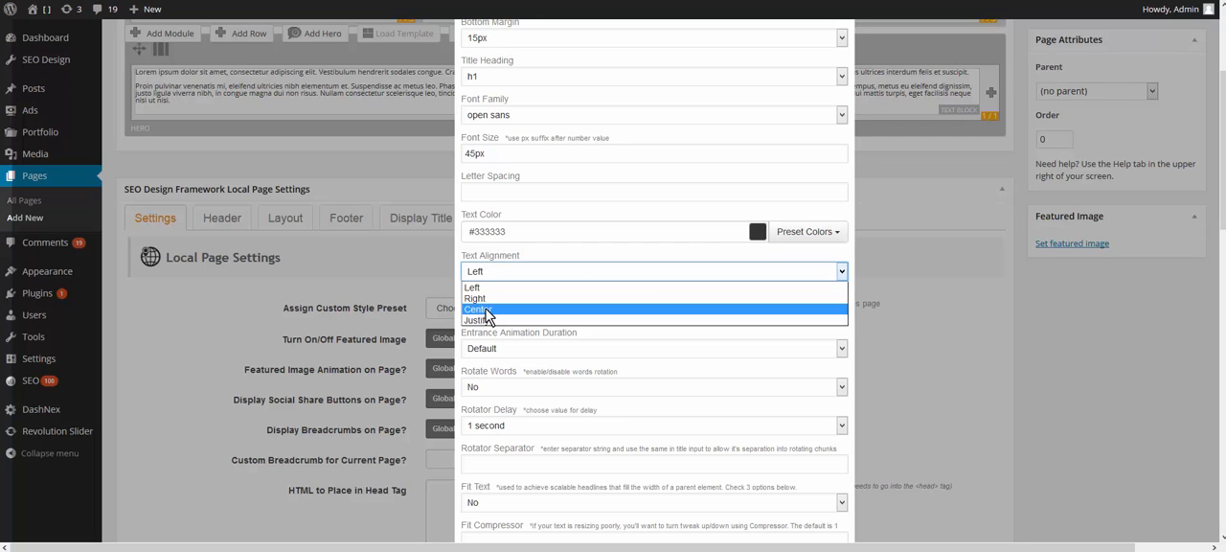
pyautogui.click(489, 308)
pyautogui.click(581, 315)
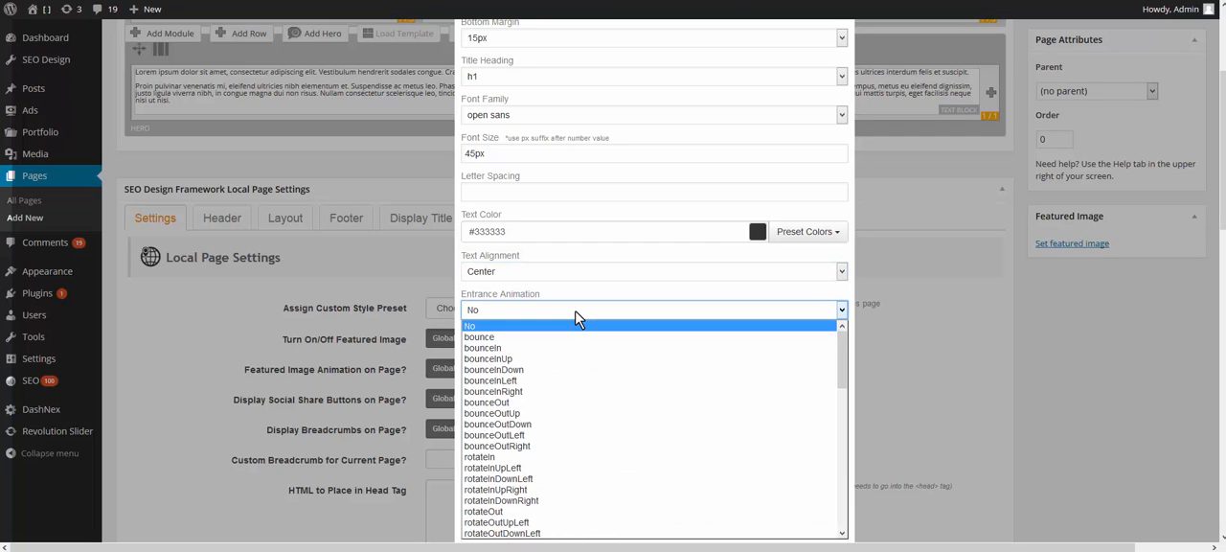
pyautogui.click(581, 317)
# Step: Enable word rotation for the headline and set the rotator delay to 4 seconds
pyautogui.scroll(-2, 661, 326)
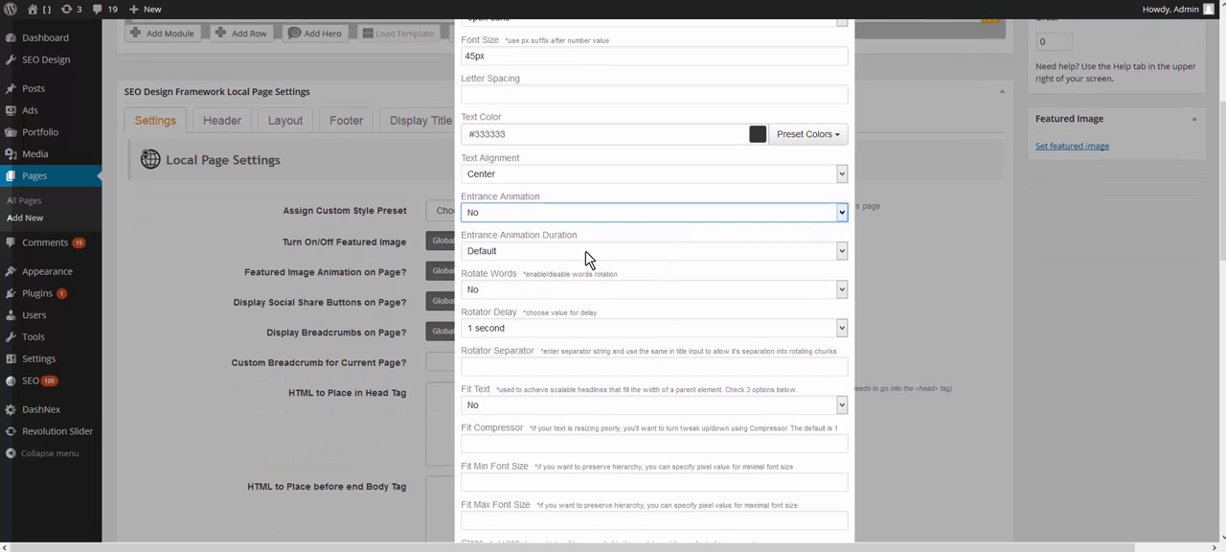
pyautogui.click(542, 292)
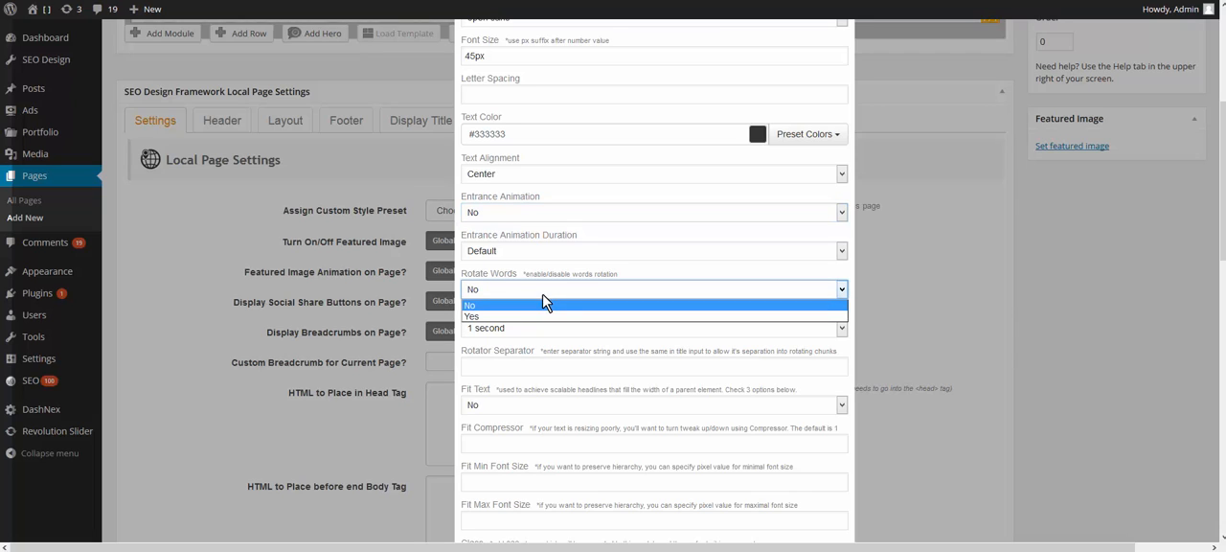
pyautogui.click(498, 315)
pyautogui.click(509, 327)
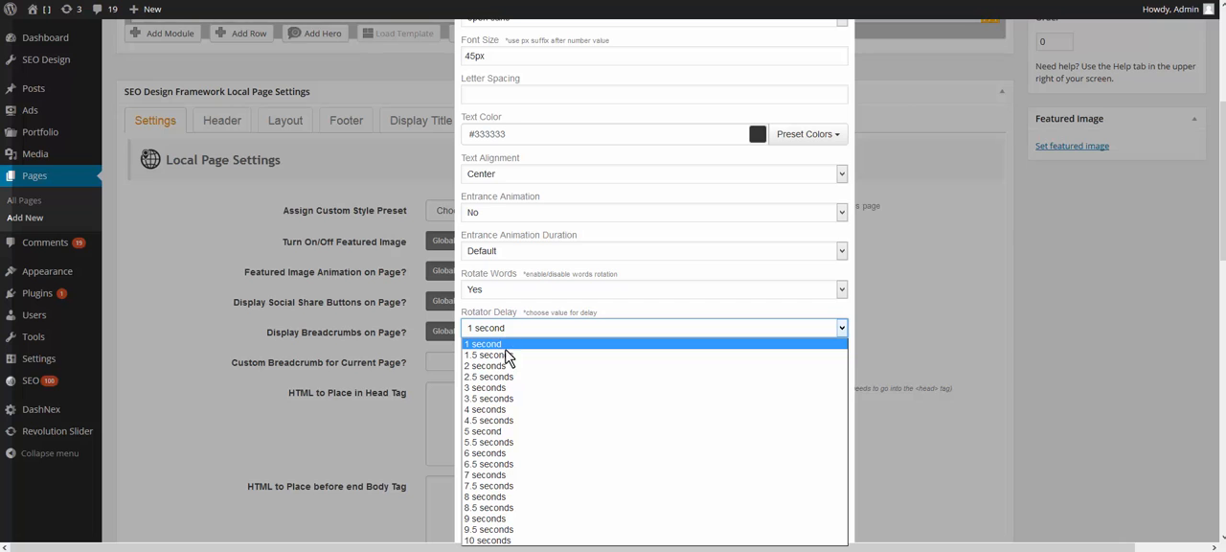
pyautogui.click(486, 410)
# Step: Set the rotator separator to "|" and extend the headline title to "This is my headline | This is my second headline"
pyautogui.scroll(3, 574, 412)
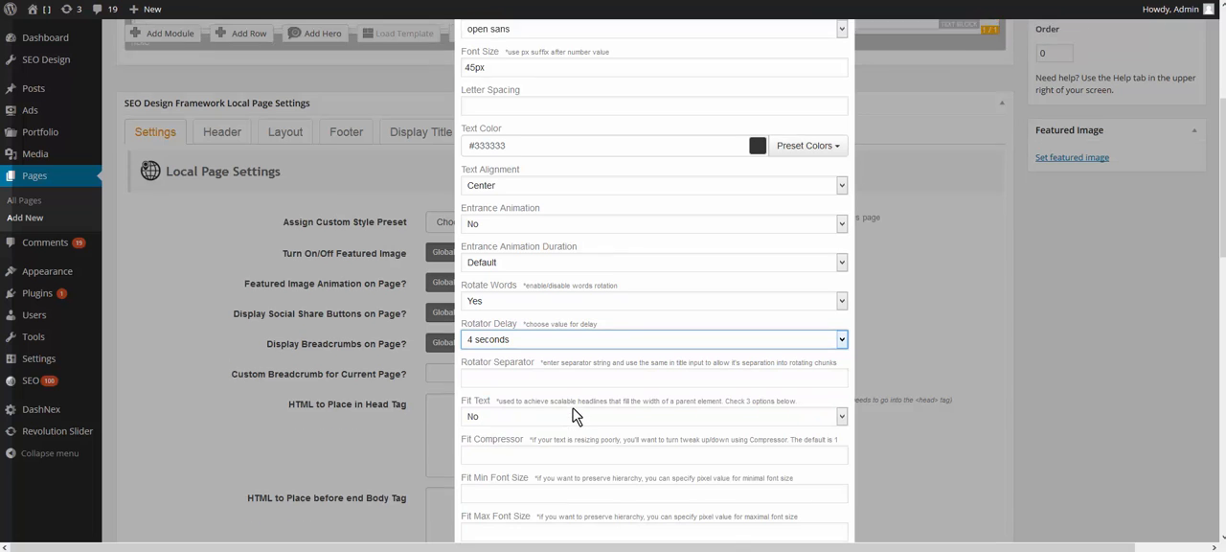
pyautogui.scroll(-4, 575, 412)
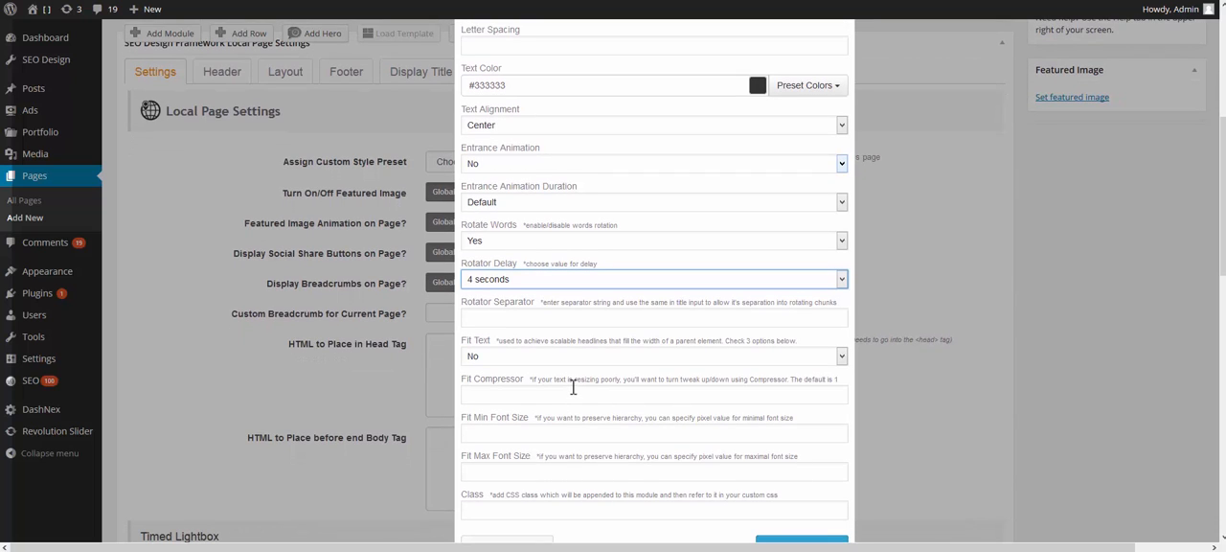
pyautogui.click(527, 316)
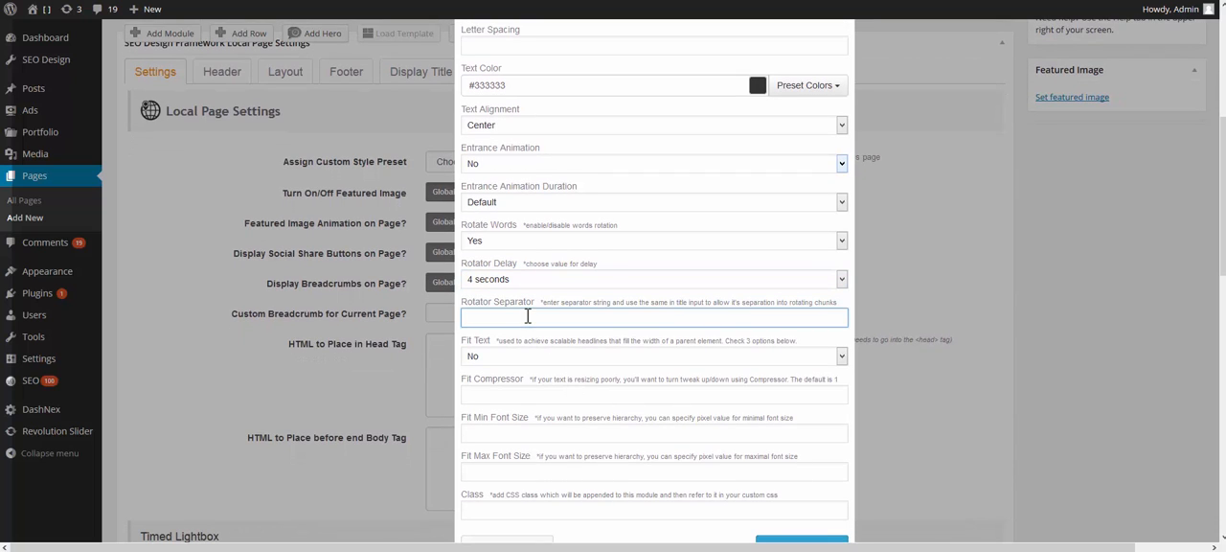
pyautogui.scroll(5, 527, 316)
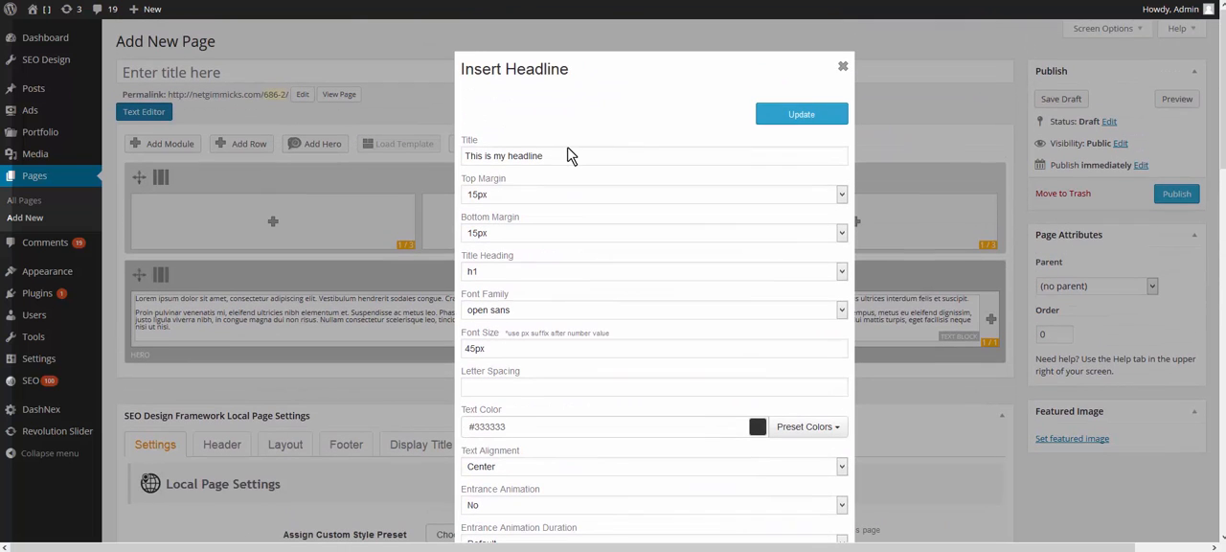
pyautogui.click(567, 156)
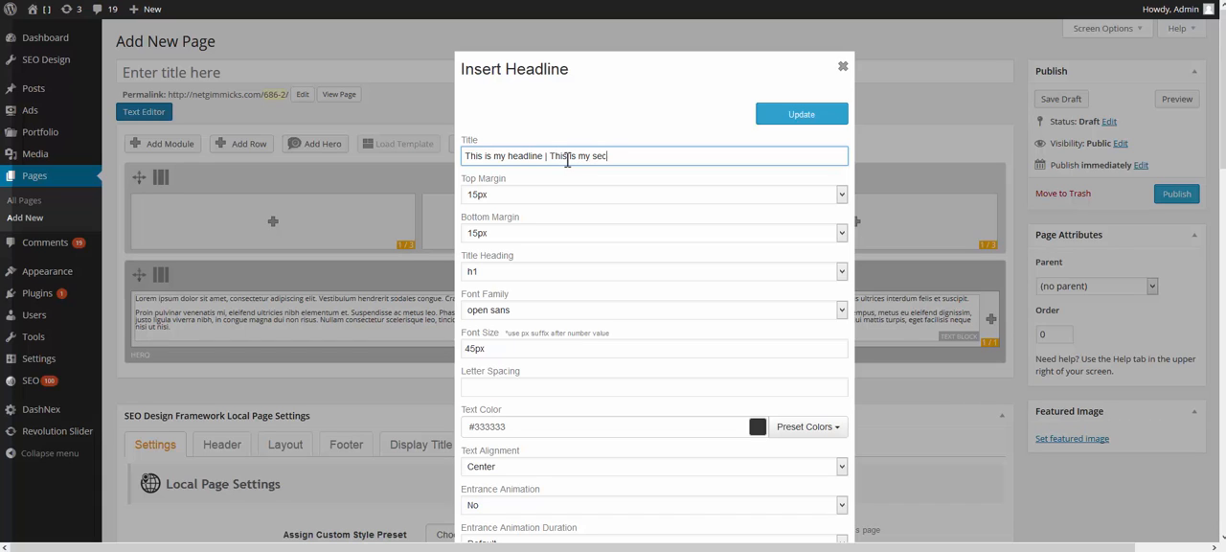
pyautogui.write('ond headline')
pyautogui.scroll(-3, 682, 196)
pyautogui.scroll(2, 664, 276)
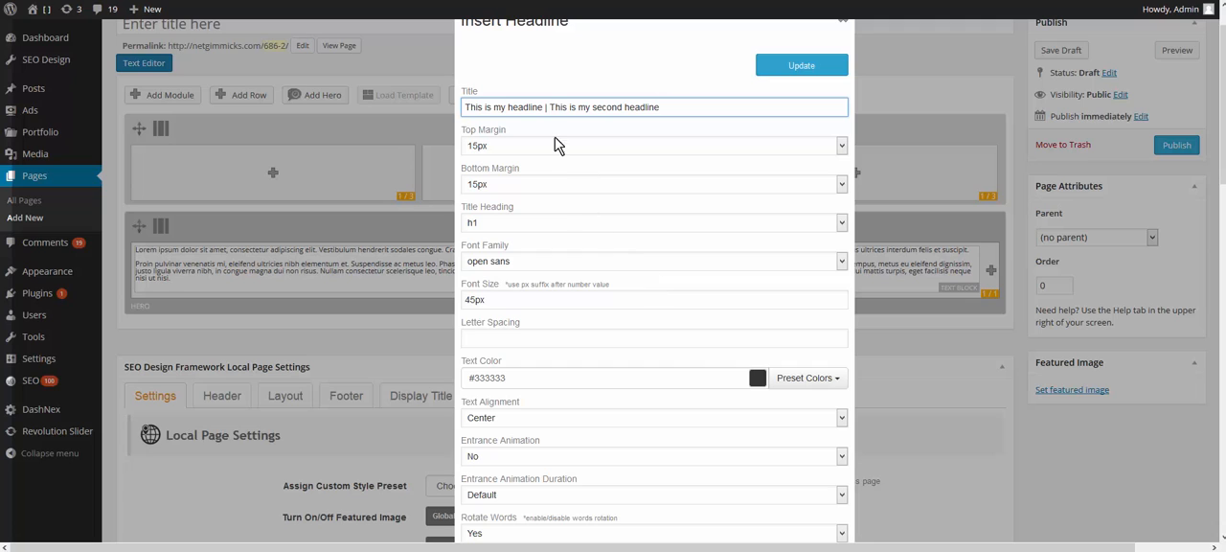
pyautogui.moveTo(546, 108); pyautogui.dragTo(673, 129)
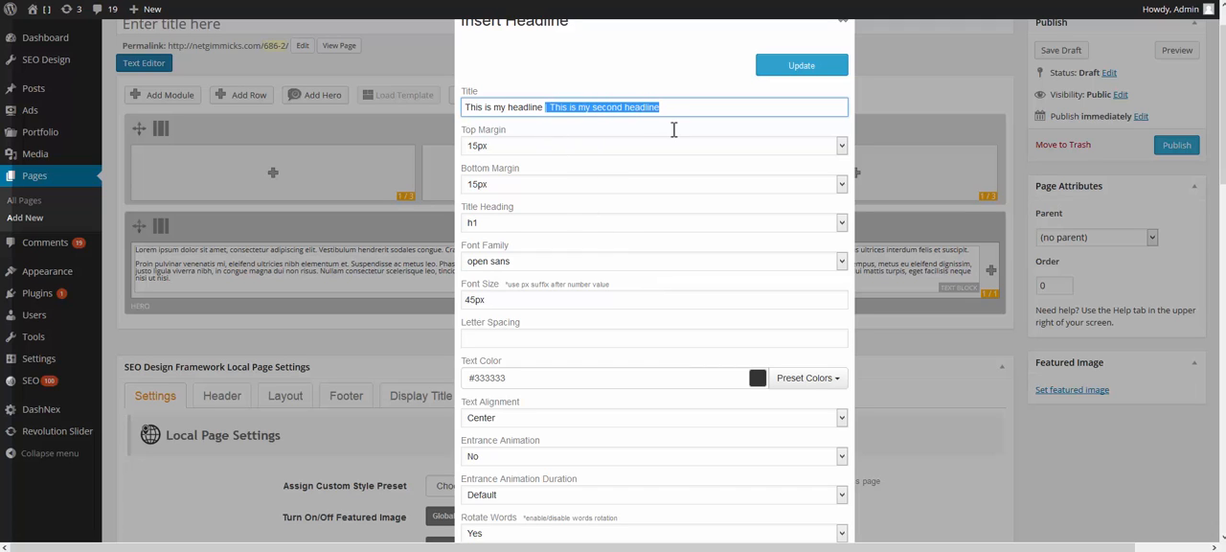
pyautogui.click(682, 102)
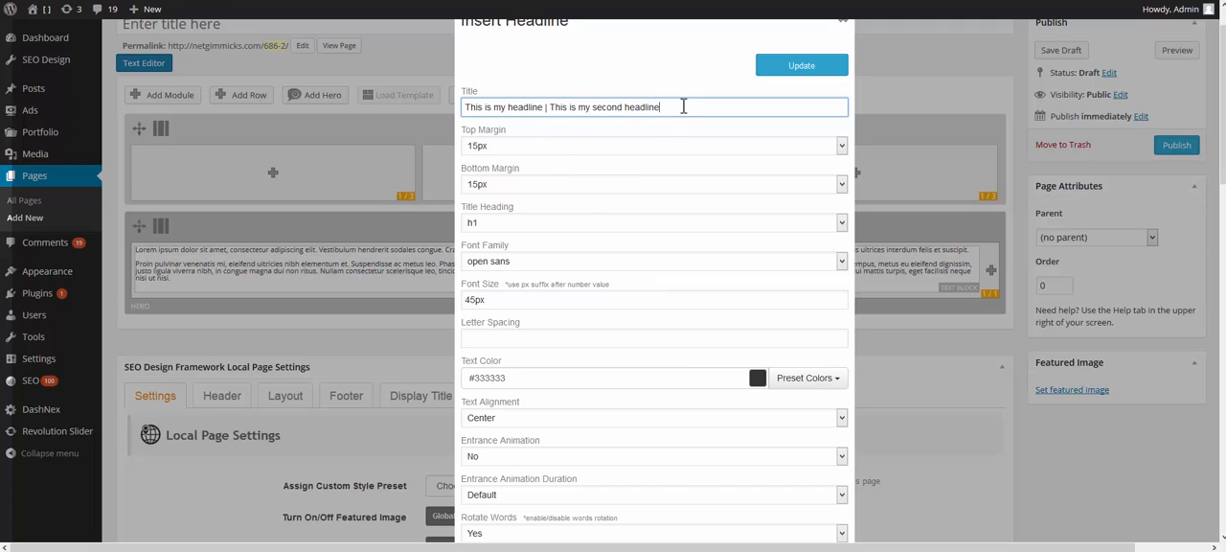
# Step: Set the headline's Fit Text option to Yes, leave the class empty, and save the headline to the hero
pyautogui.scroll(-5, 661, 153)
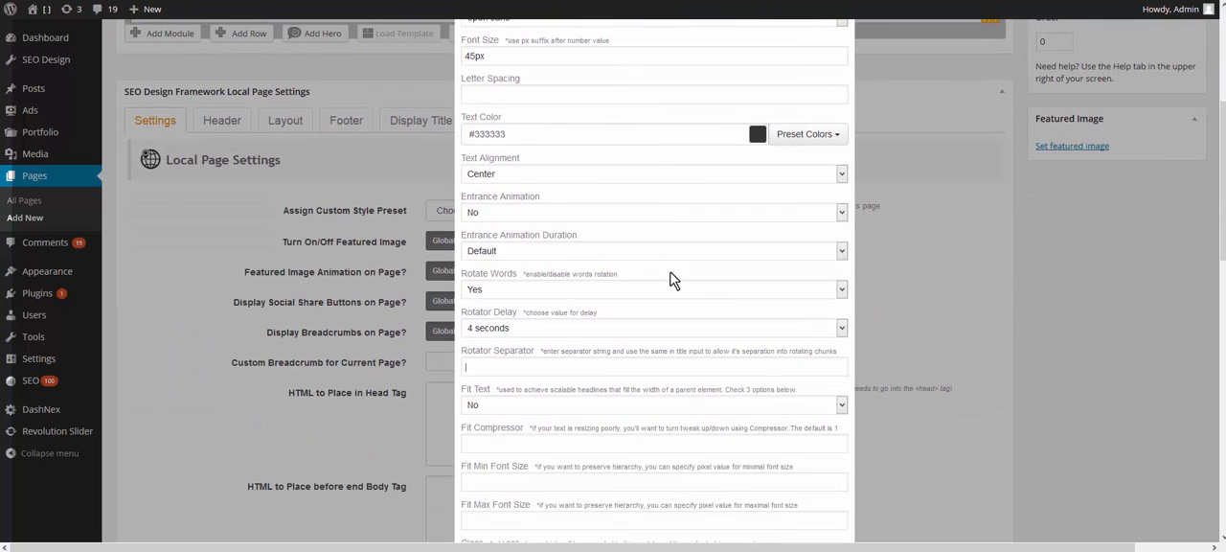
pyautogui.scroll(-3, 671, 278)
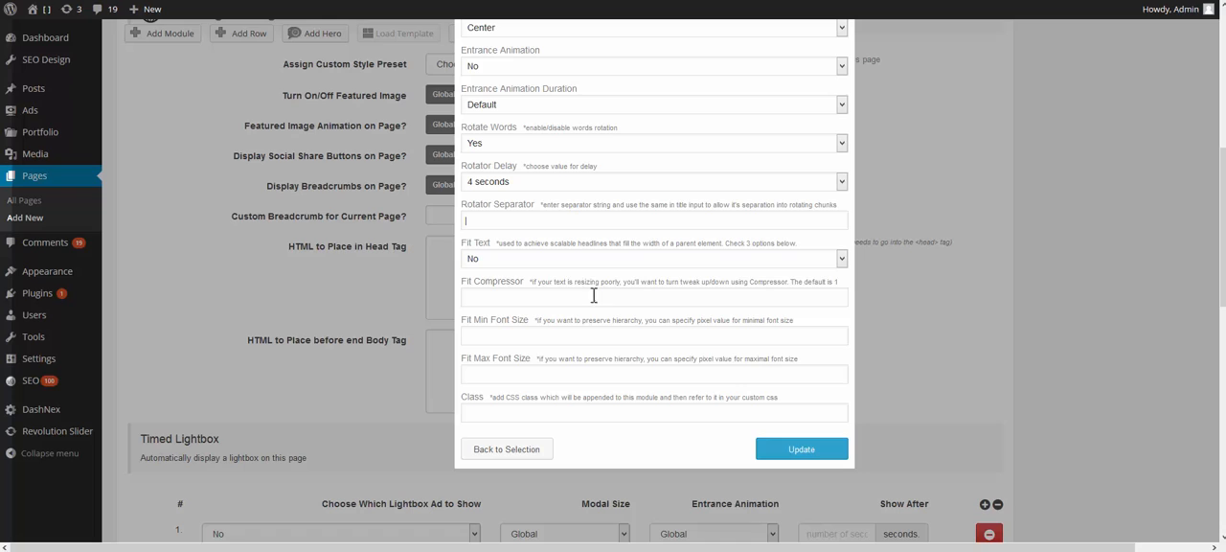
pyautogui.click(538, 258)
pyautogui.click(530, 288)
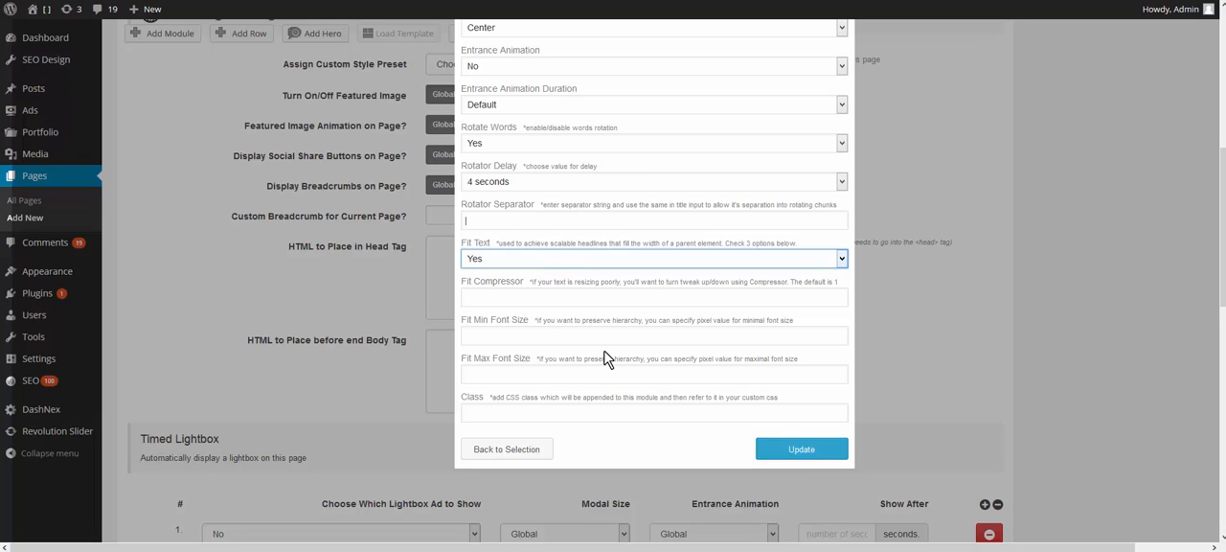
pyautogui.click(524, 407)
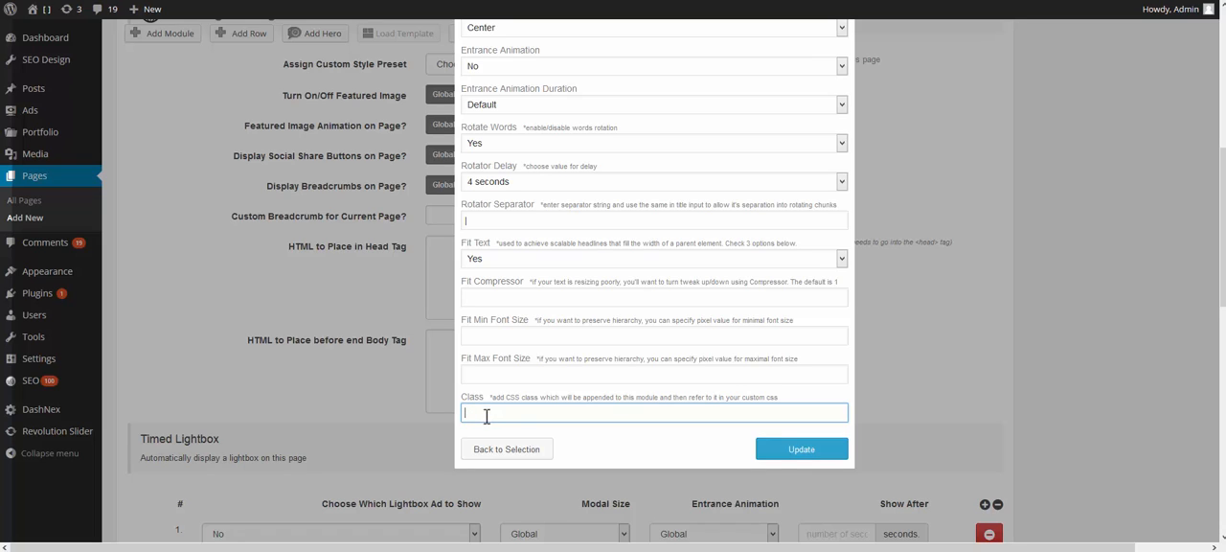
pyautogui.click(778, 454)
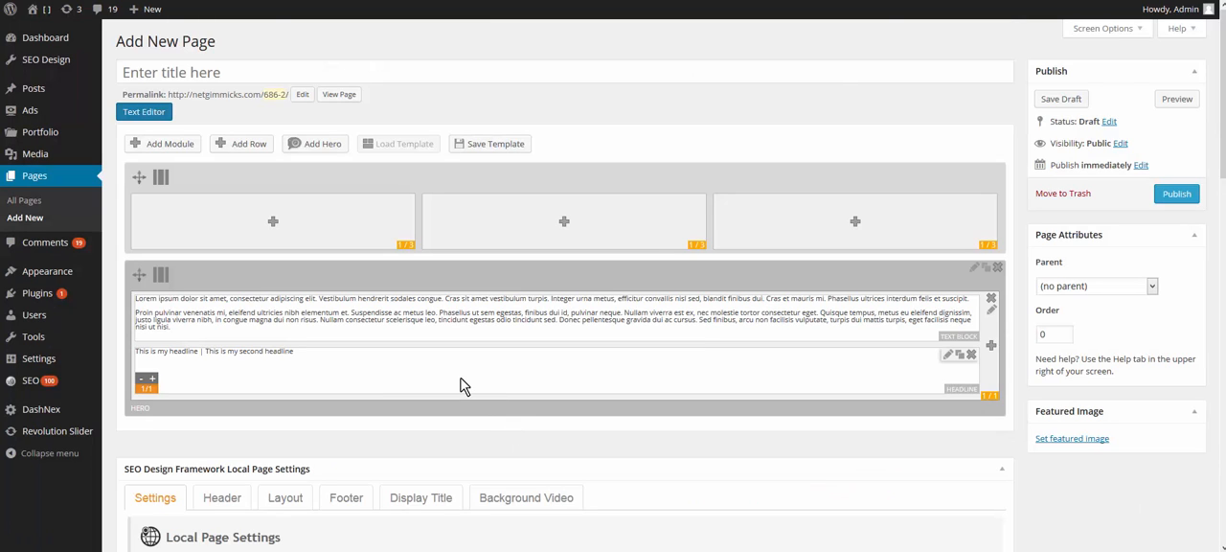
# Step: Move the headline above the text block within the hero, and place the three-column row below the hero
pyautogui.moveTo(459, 385); pyautogui.dragTo(470, 317)
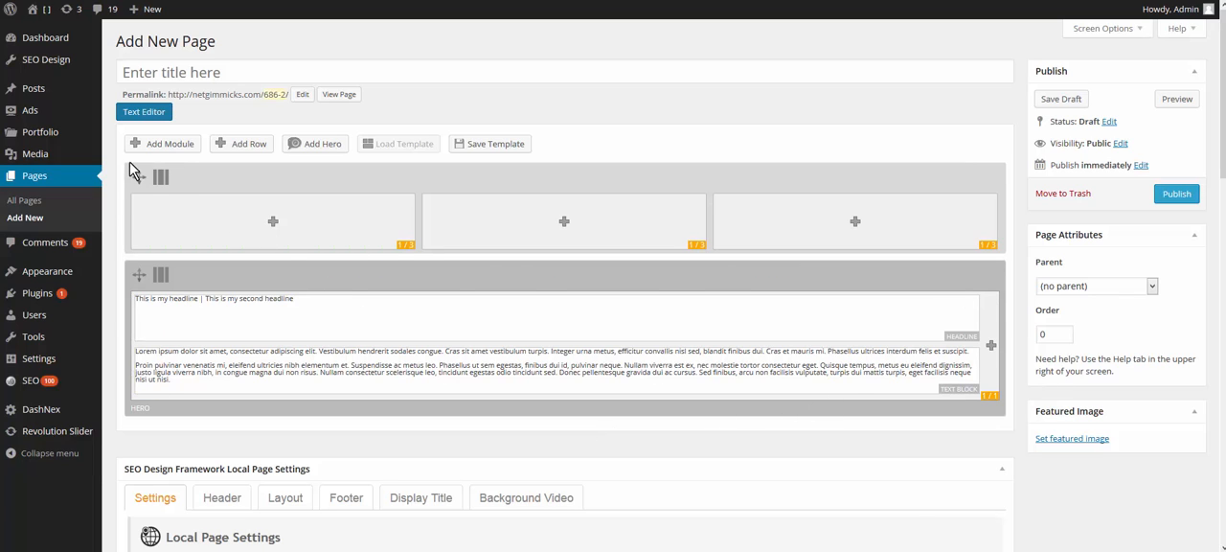
pyautogui.moveTo(138, 199); pyautogui.dragTo(274, 358)
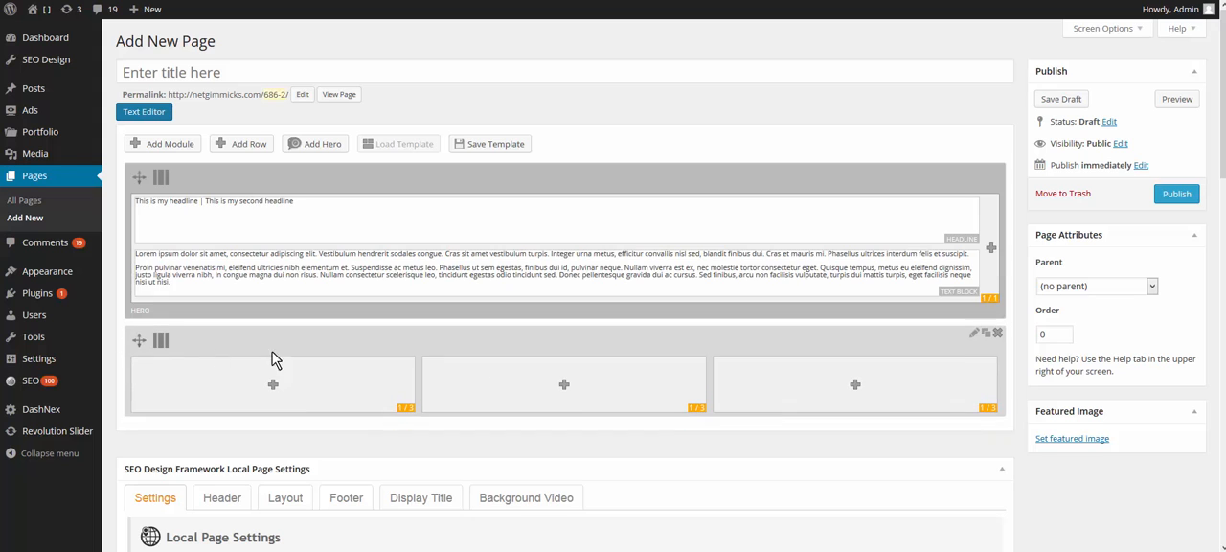
# Step: Add an Image module to the middle column of the three-column row, leaving its title and image fields empty
pyautogui.scroll(-2, 862, 482)
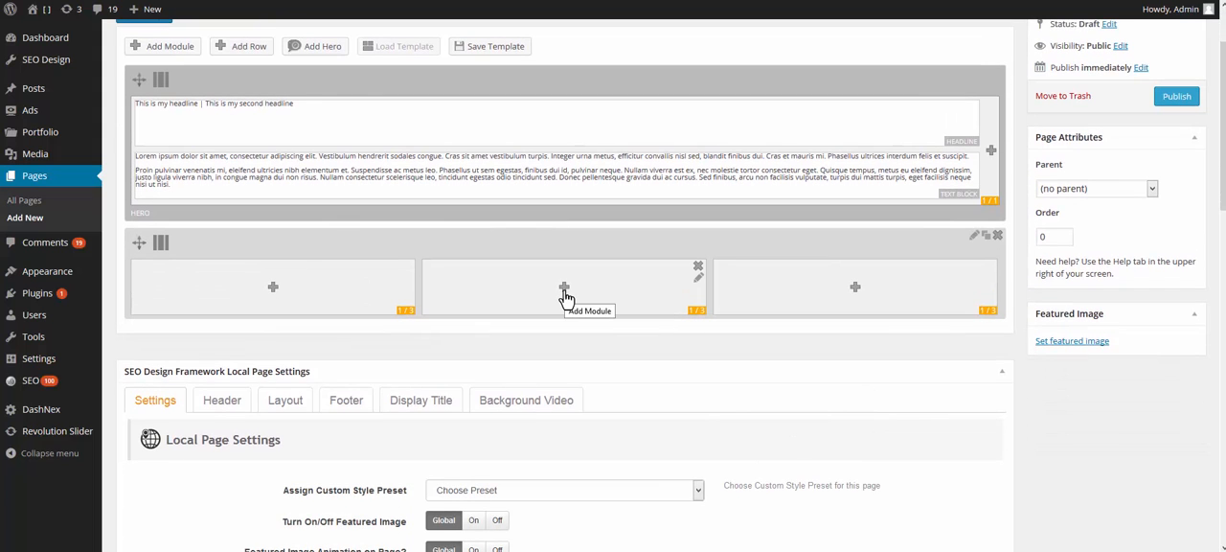
pyautogui.click(564, 289)
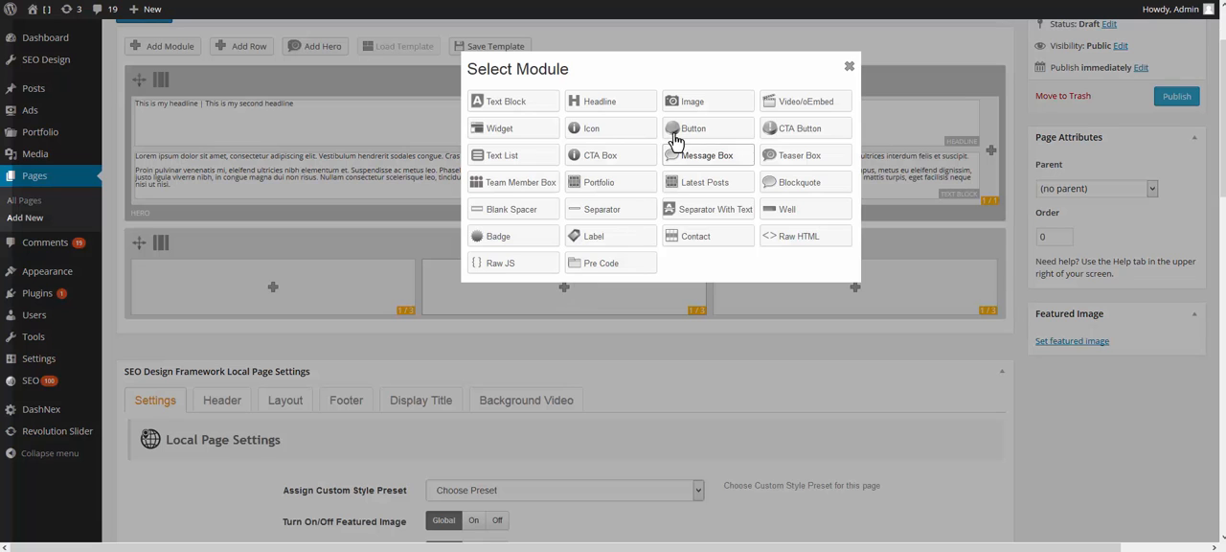
pyautogui.click(698, 106)
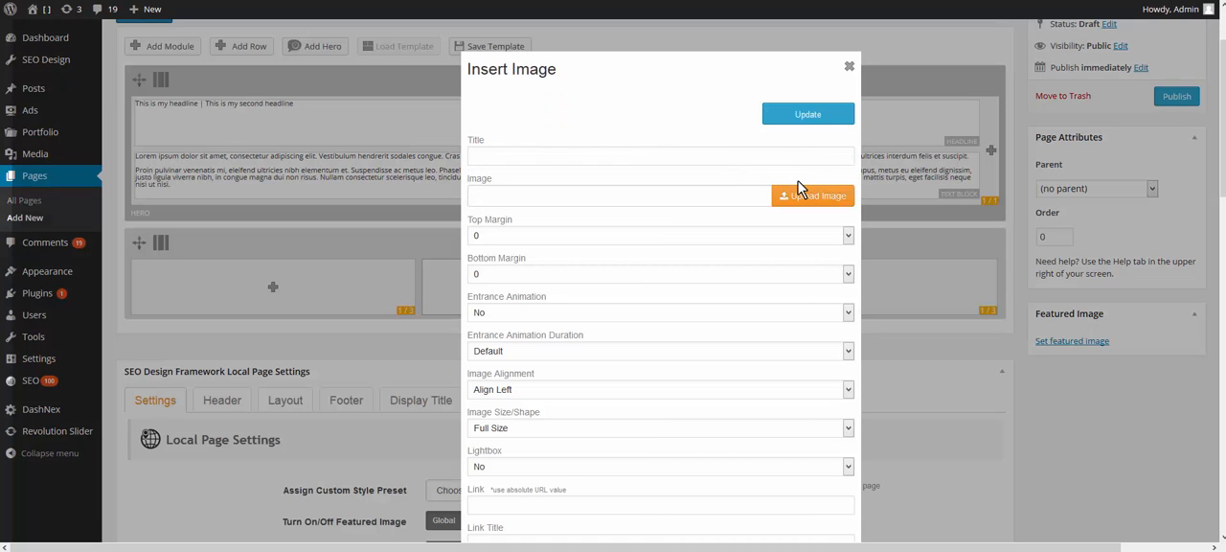
pyautogui.click(598, 157)
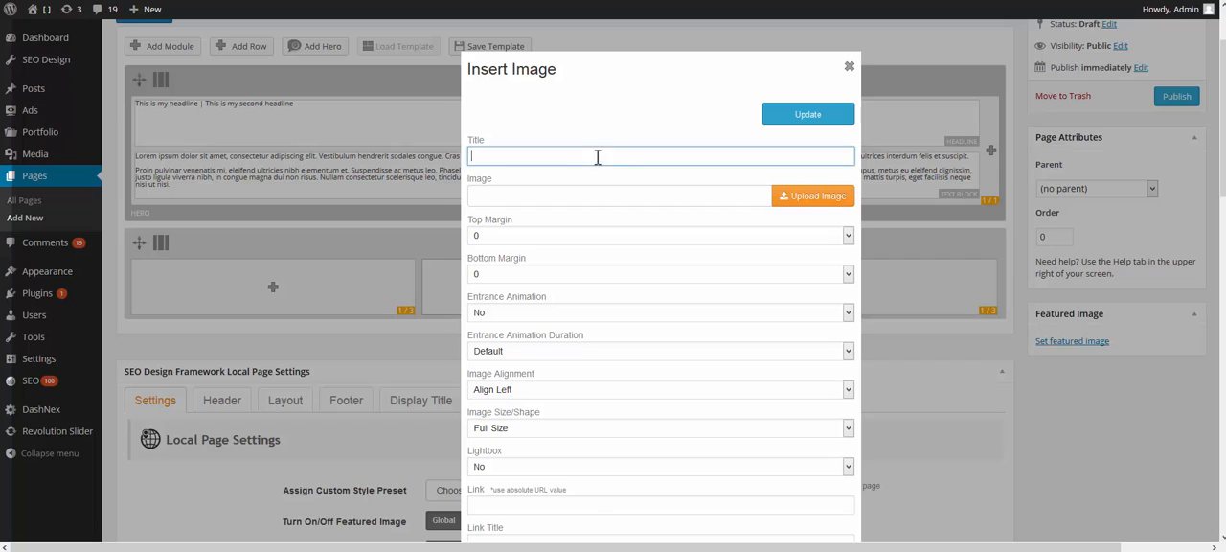
pyautogui.click(566, 197)
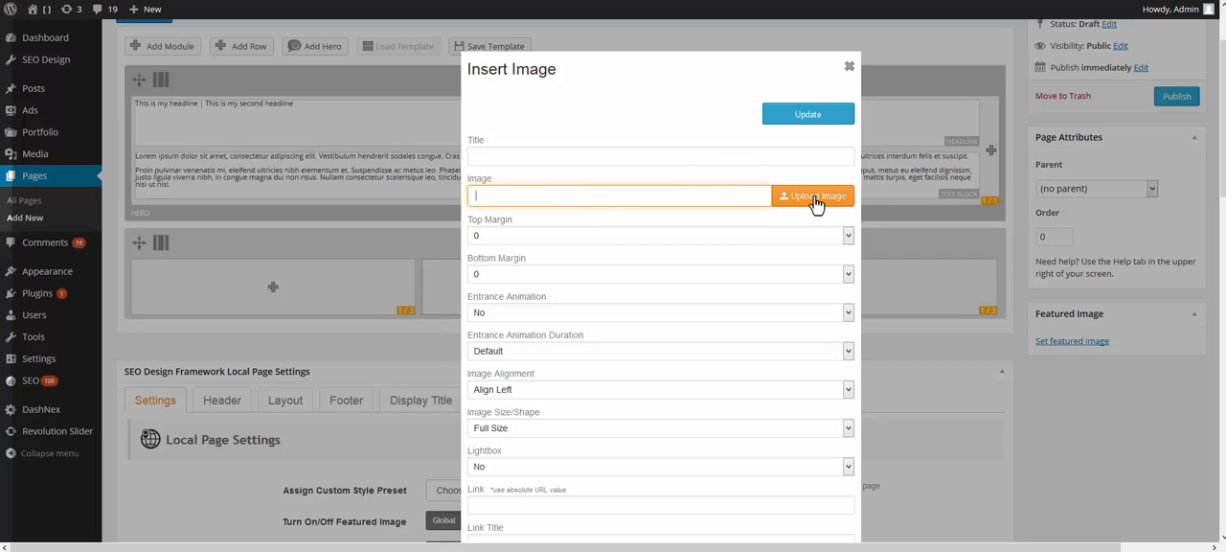
# Step: Keep the image's top margin at 0 and set its entrance animation to bounceIn
pyautogui.click(517, 238)
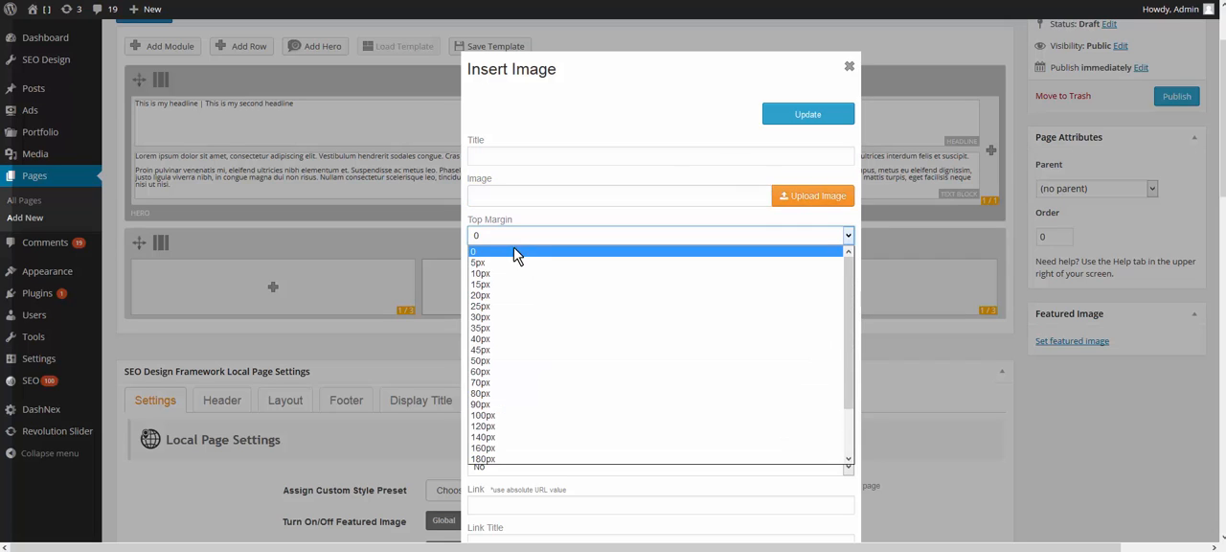
pyautogui.click(525, 251)
pyautogui.scroll(-1, 535, 292)
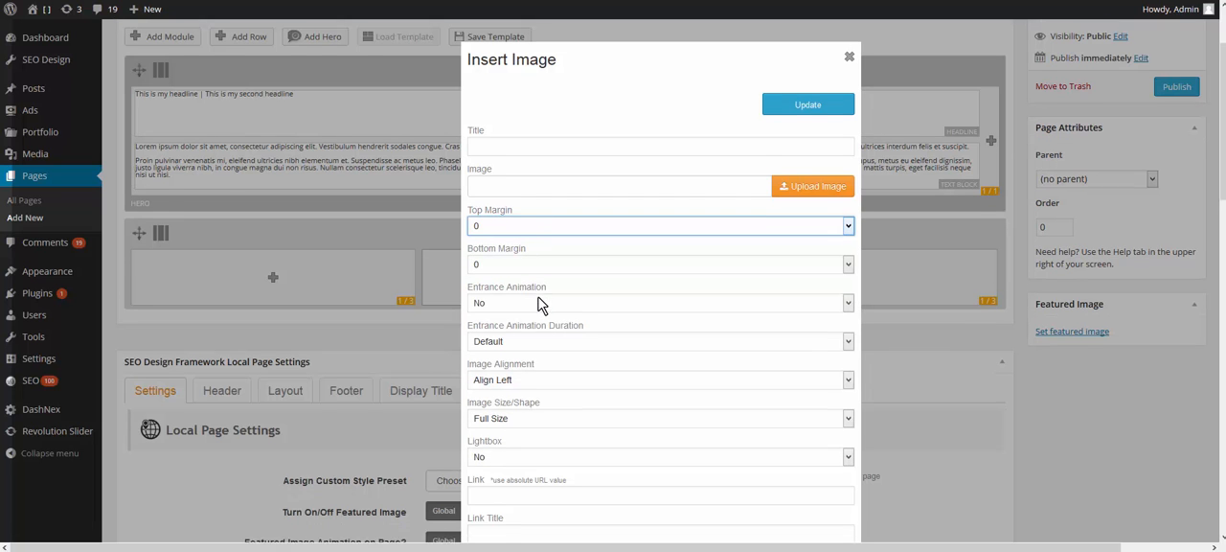
pyautogui.click(525, 266)
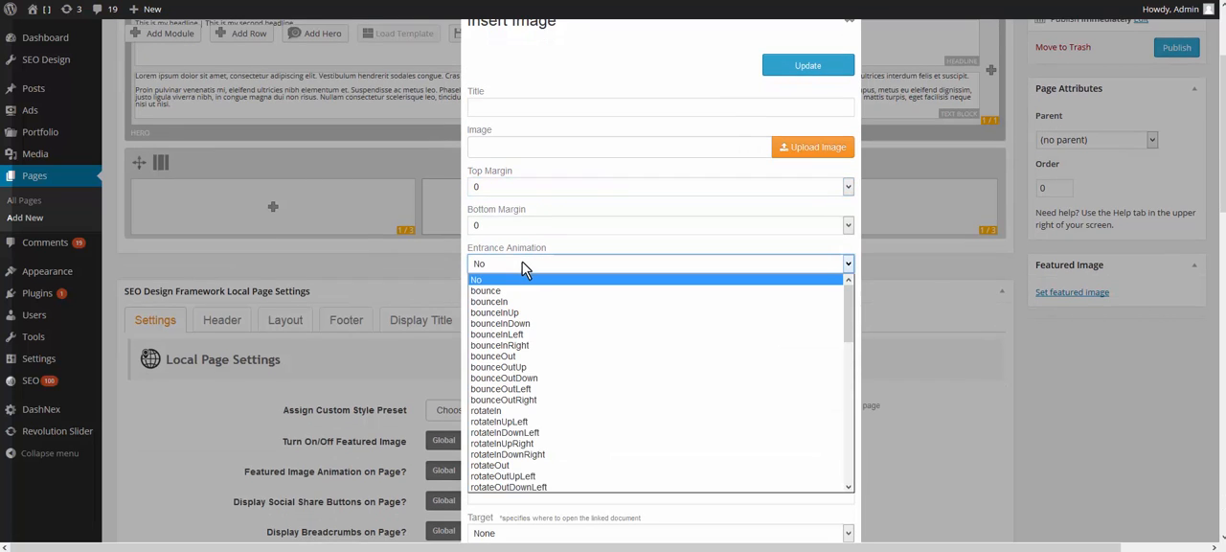
pyautogui.click(504, 298)
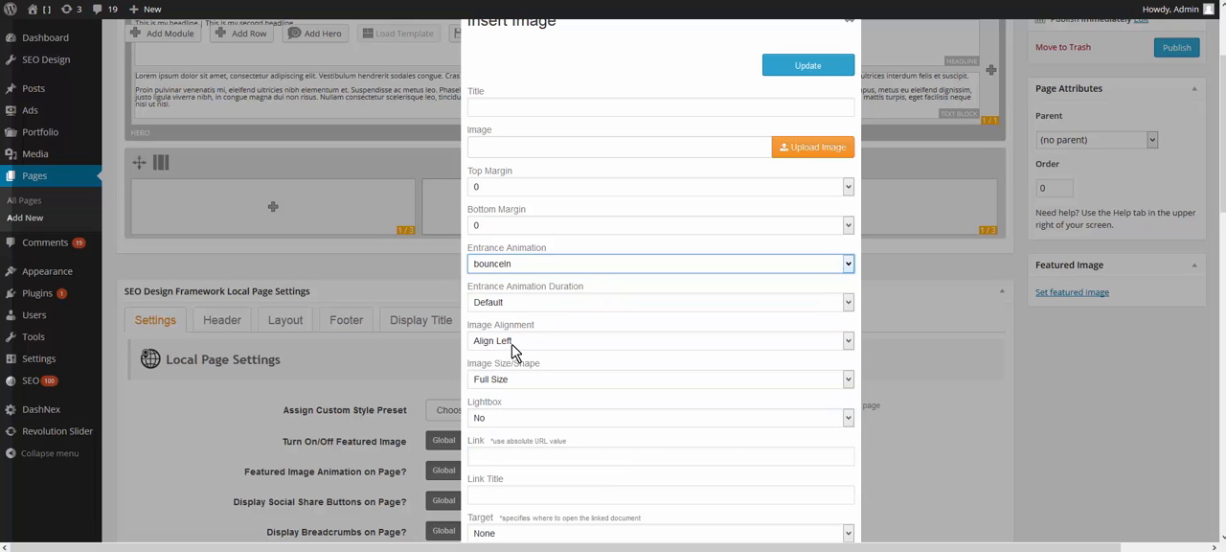
# Step: Set the Image Size/Shape of the image module to Large Size
pyautogui.scroll(-1, 510, 340)
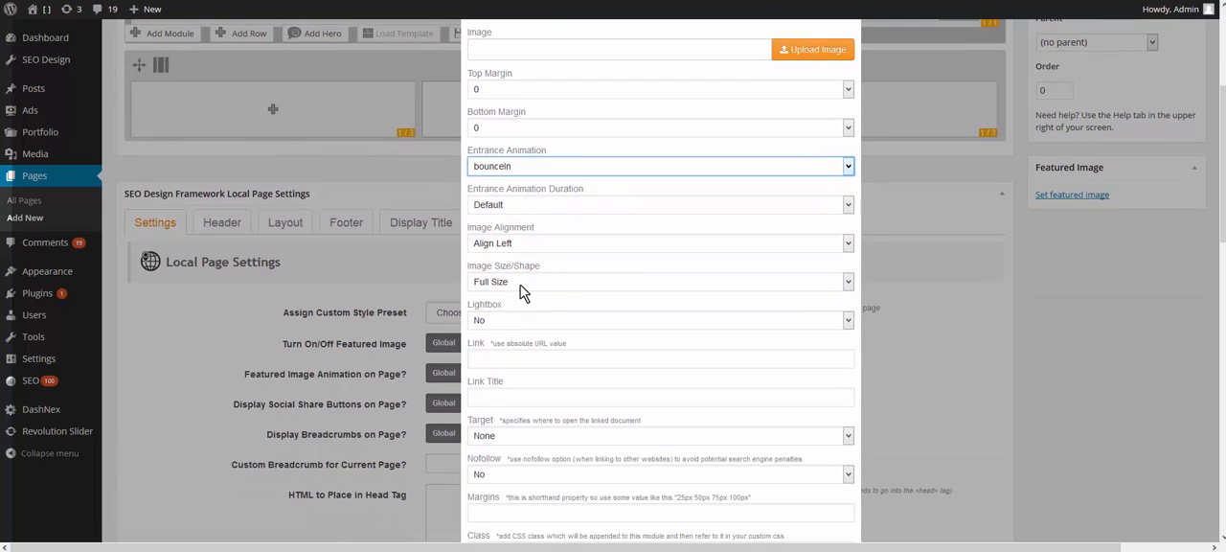
pyautogui.click(523, 284)
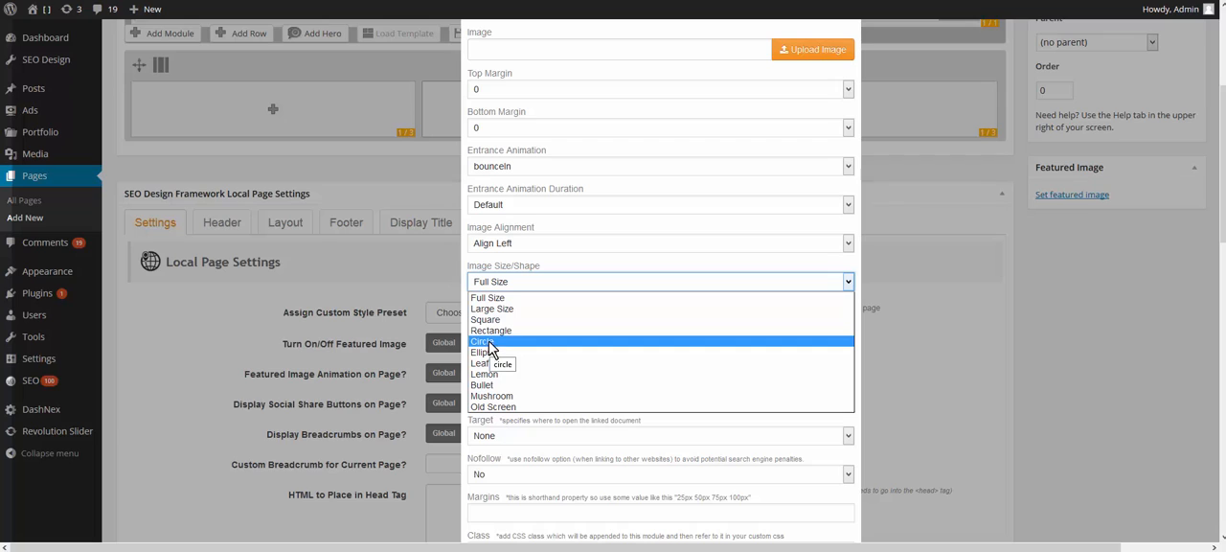
pyautogui.click(494, 310)
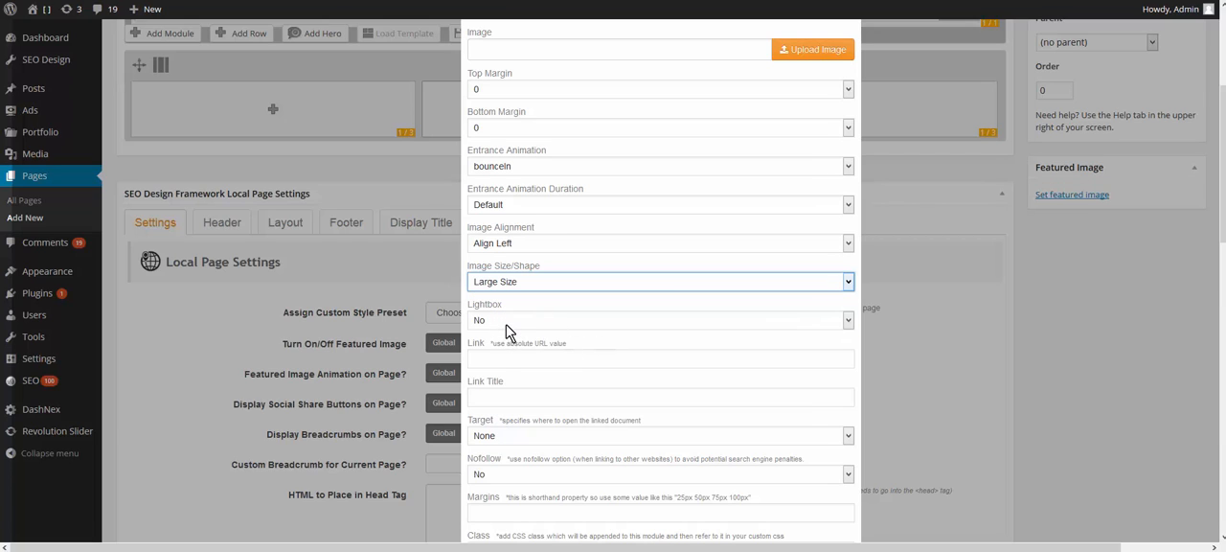
# Step: Examine the image module's Lightbox, Link, Link Title, Target and Margins options without changing them
pyautogui.click(509, 325)
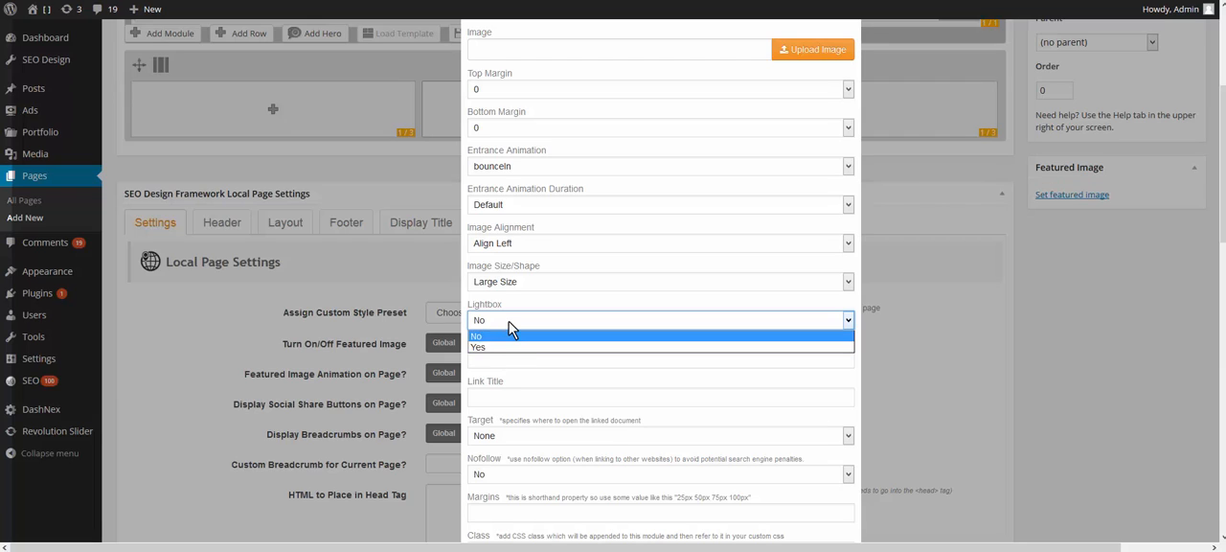
pyautogui.click(509, 327)
pyautogui.click(501, 362)
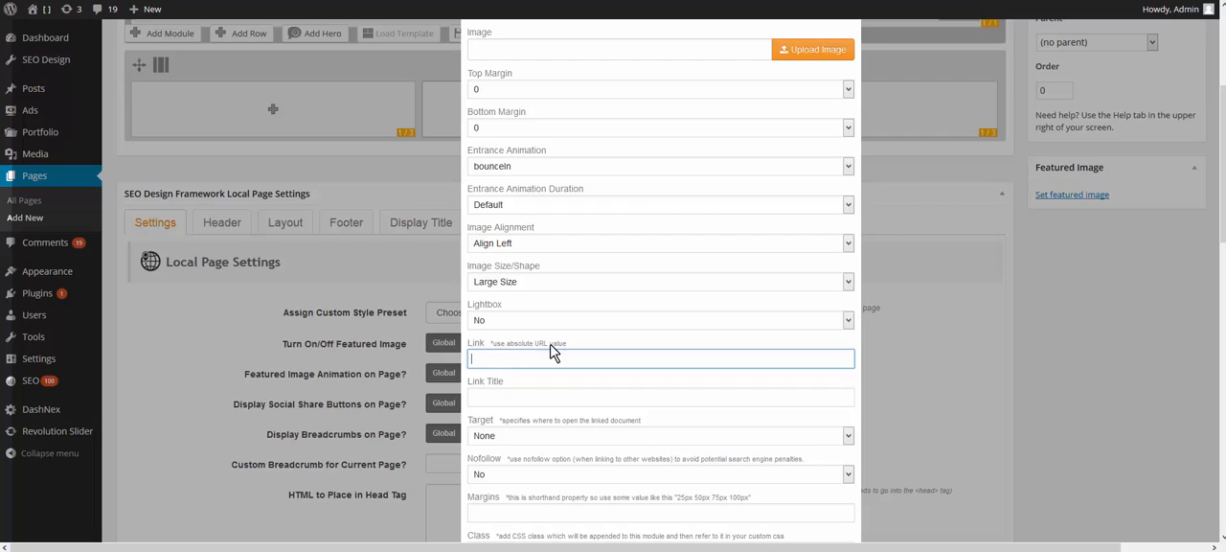
pyautogui.click(529, 405)
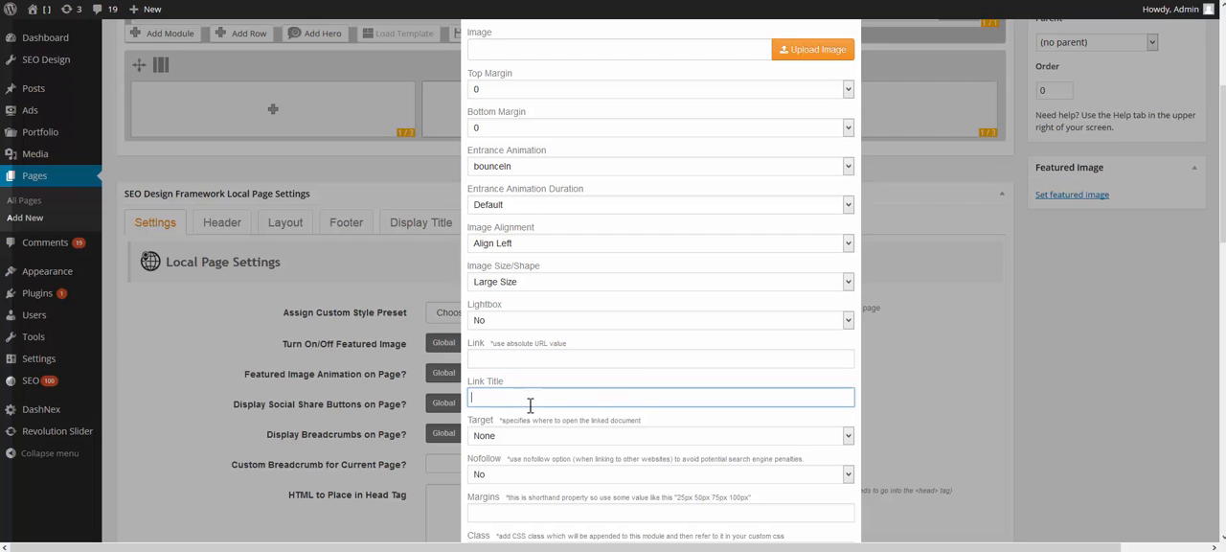
pyautogui.scroll(-1, 532, 410)
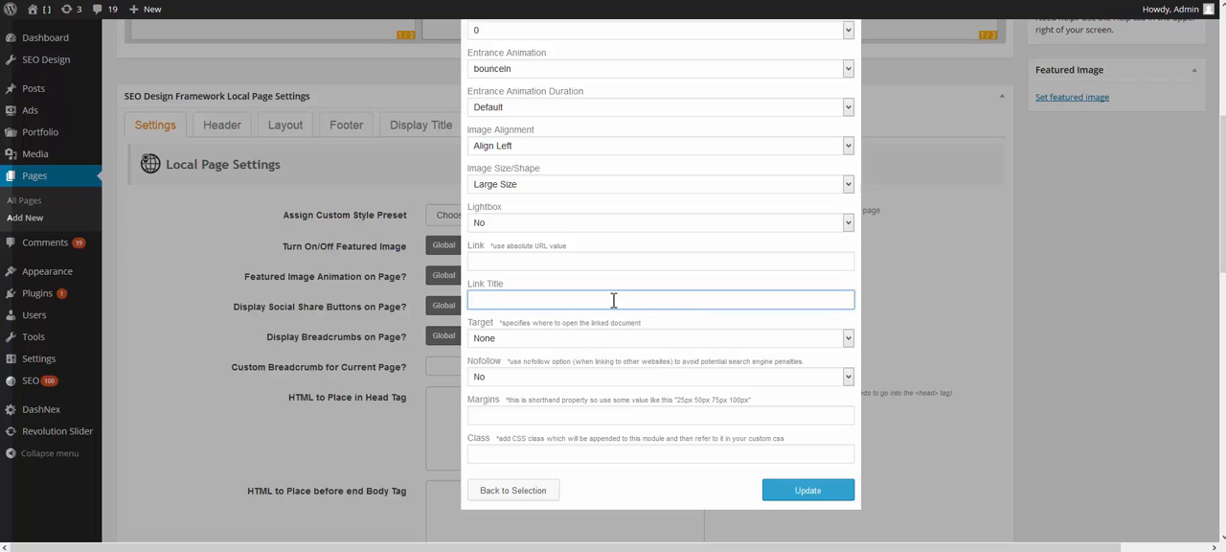
pyautogui.click(561, 341)
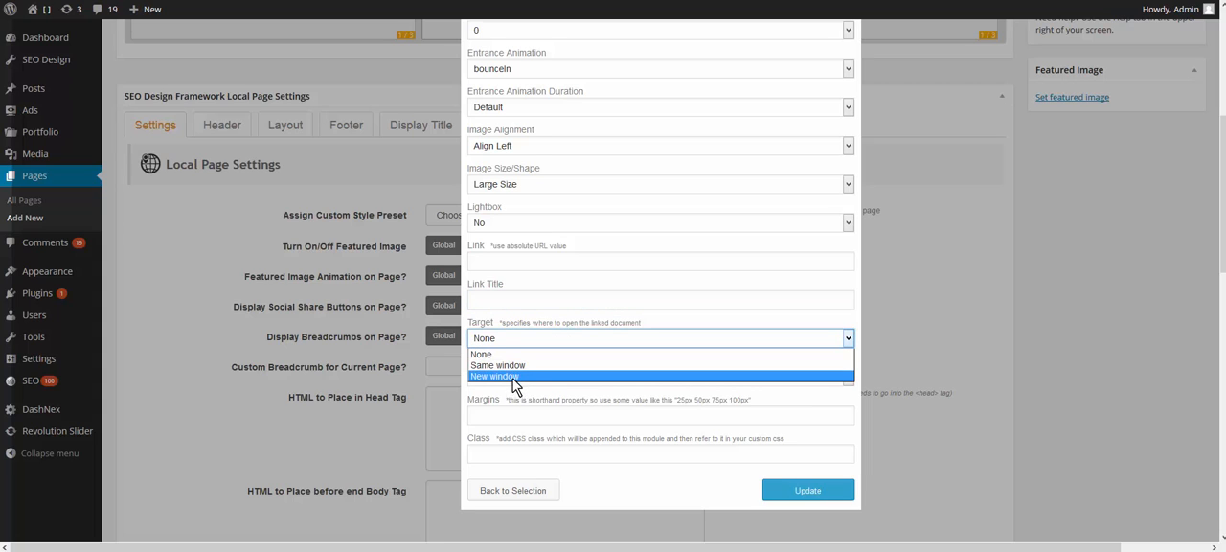
pyautogui.click(584, 331)
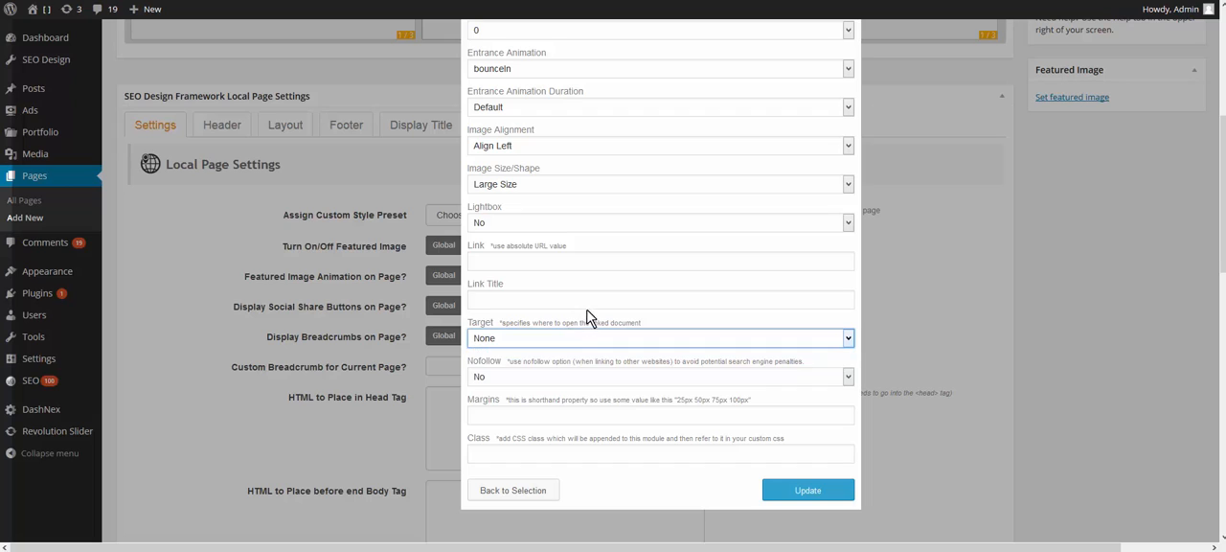
pyautogui.click(533, 415)
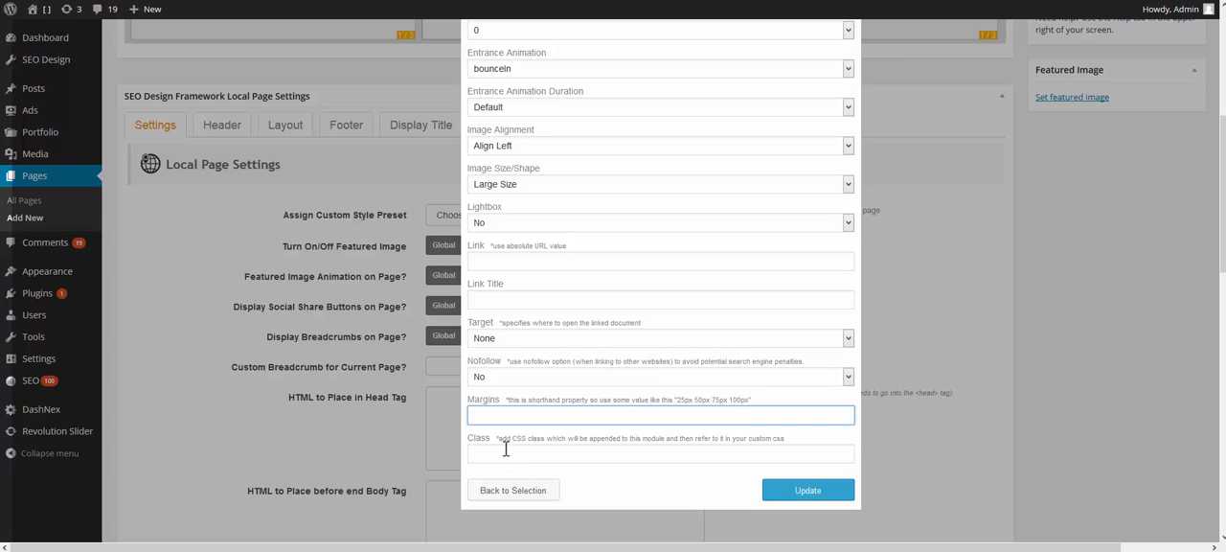
pyautogui.scroll(2, 649, 451)
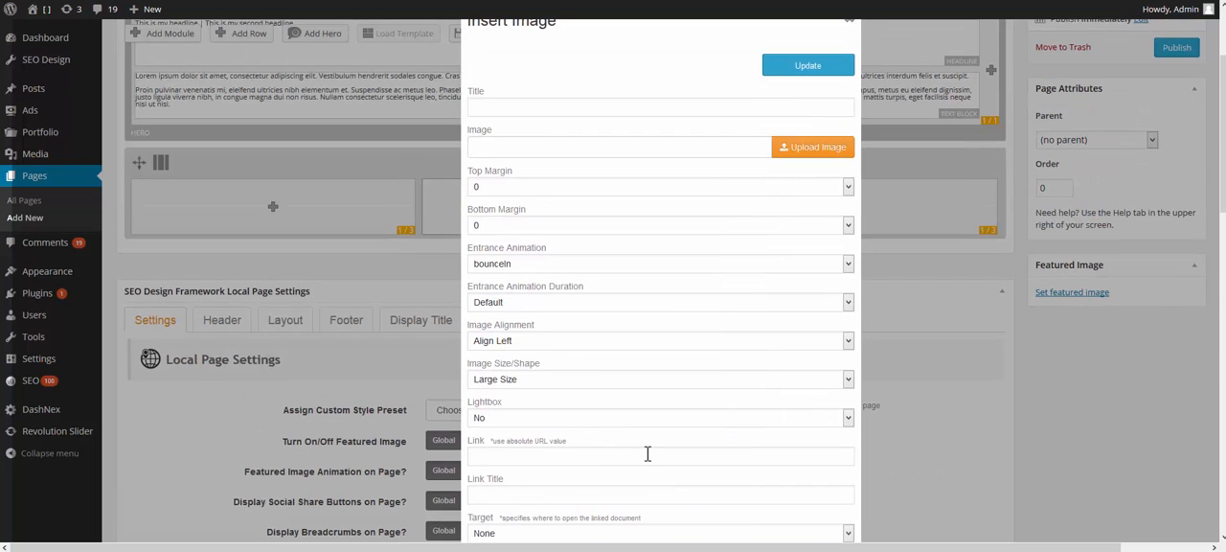
pyautogui.click(810, 153)
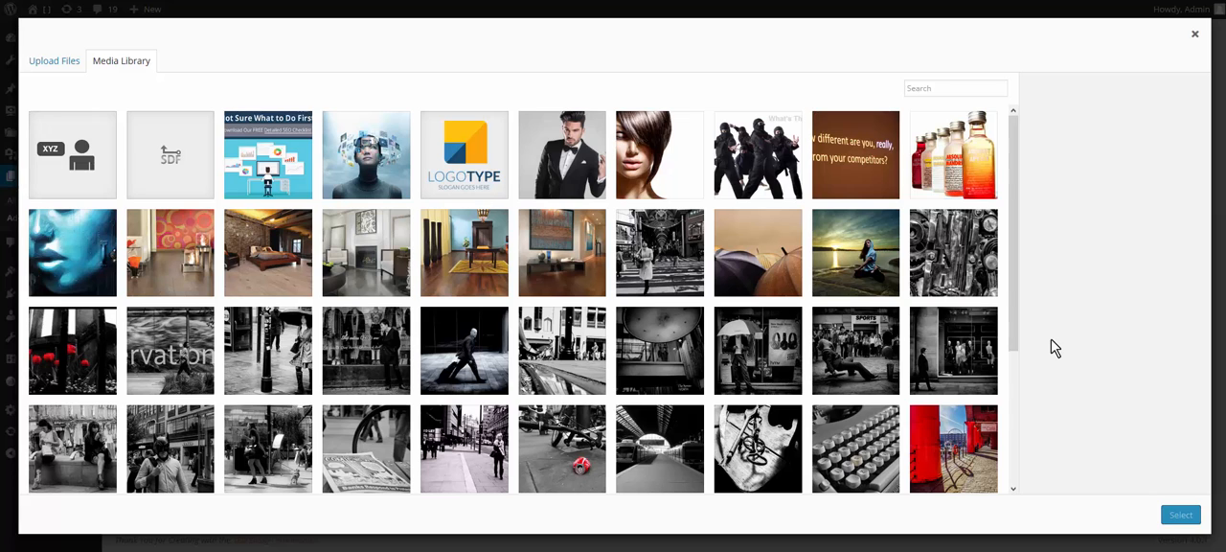
pyautogui.click(846, 350)
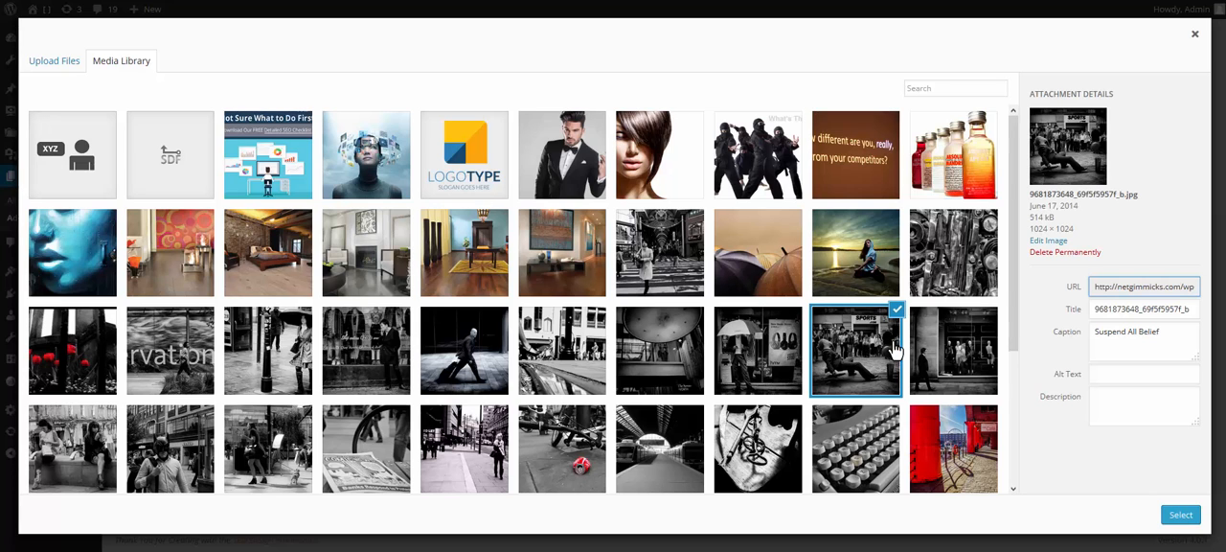
pyautogui.click(1180, 513)
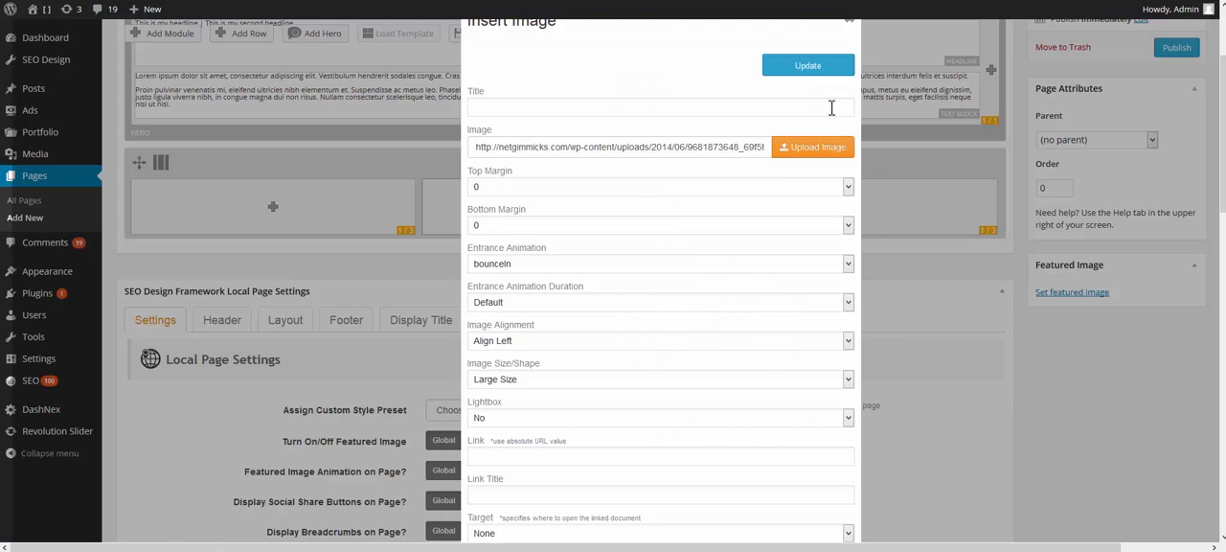
pyautogui.click(819, 74)
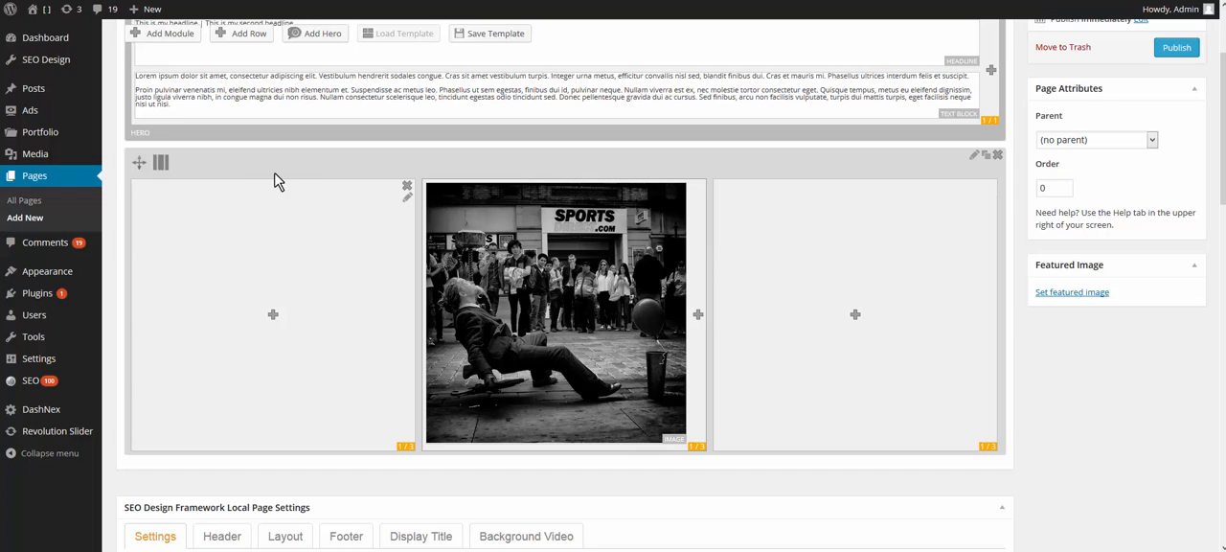
# Step: Change the column layout of the row containing the image to a single 1/1 column
pyautogui.moveTo(214, 162)
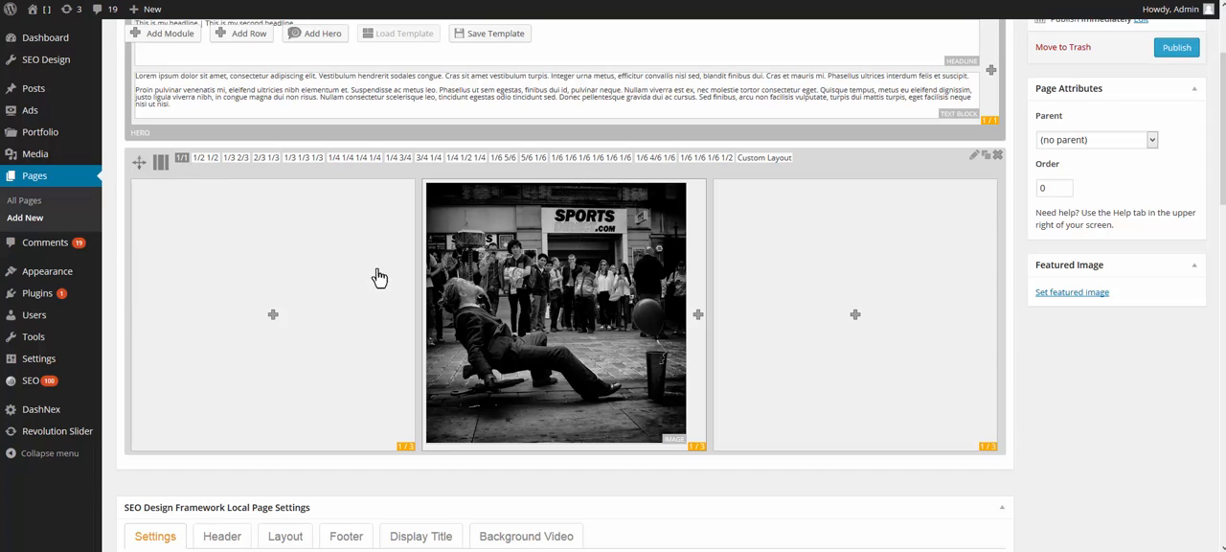
pyautogui.click(180, 163)
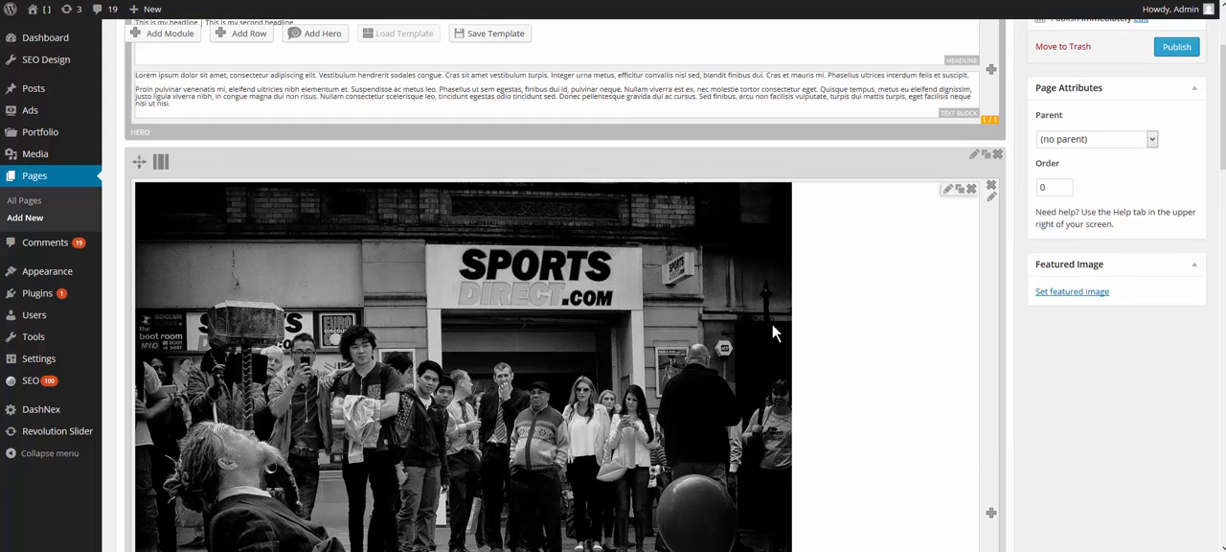
pyautogui.scroll(-2, 772, 324)
pyautogui.scroll(2, 772, 323)
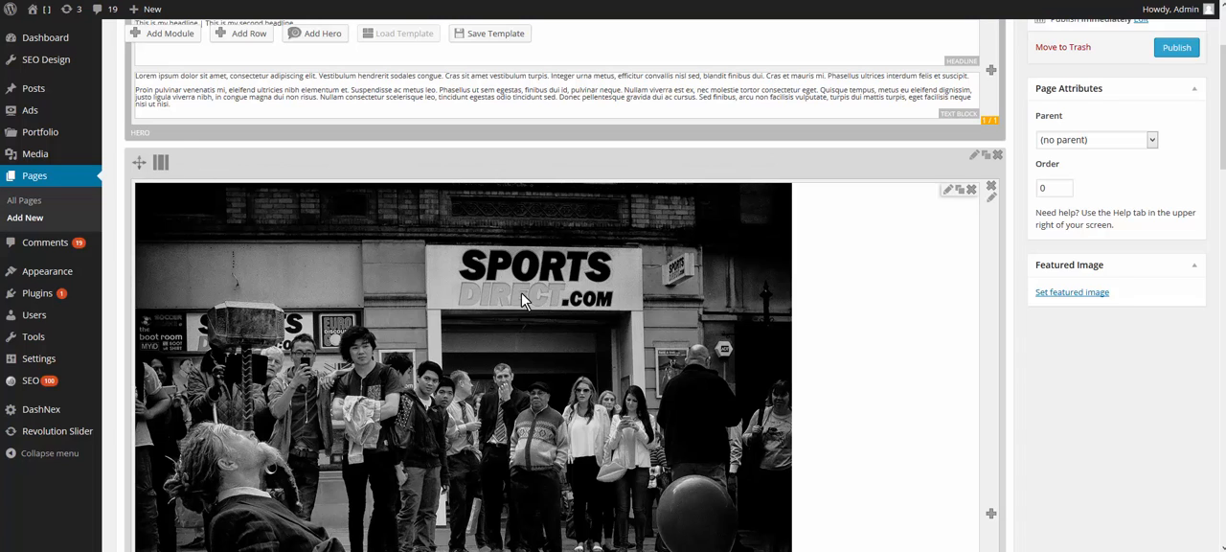
# Step: Switch the image row's column layout to 1/2 1/2, and then to 1/3 1/3 1/3
pyautogui.moveTo(201, 172)
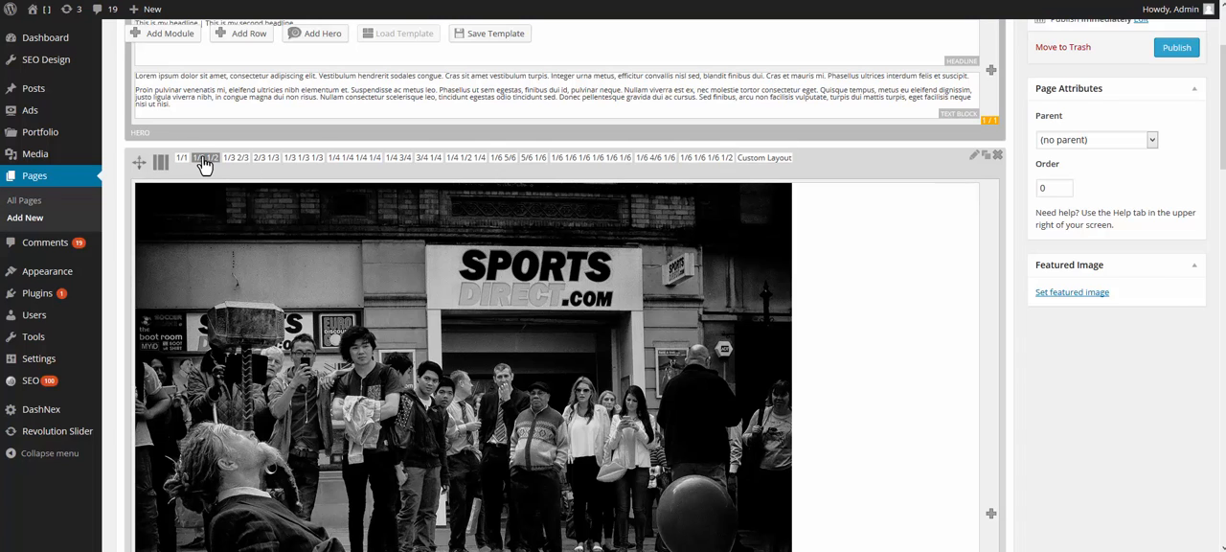
pyautogui.click(205, 159)
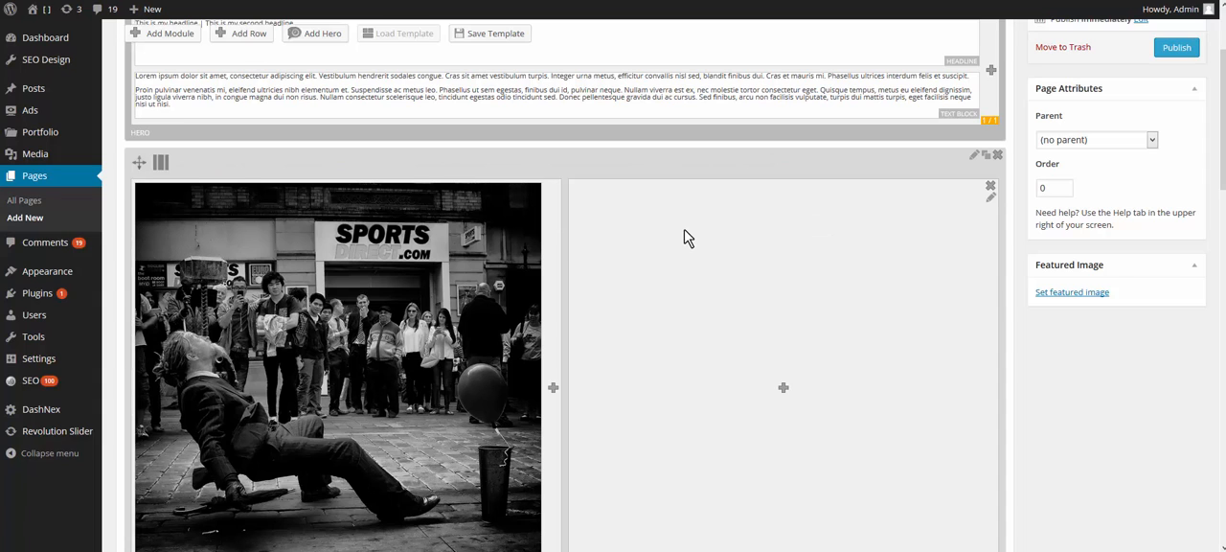
pyautogui.moveTo(160, 162)
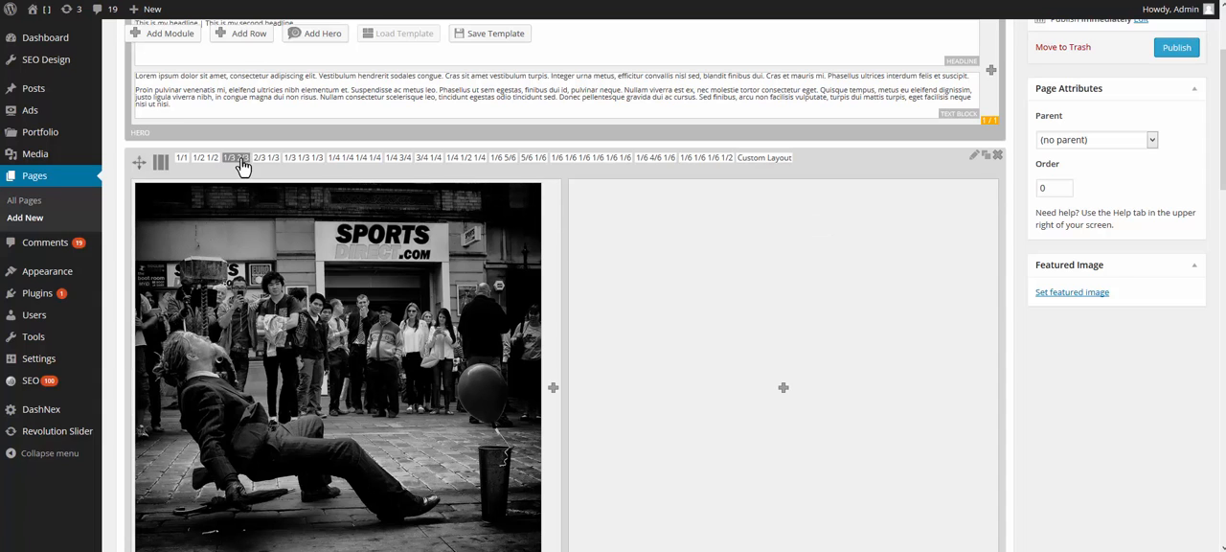
pyautogui.click(296, 159)
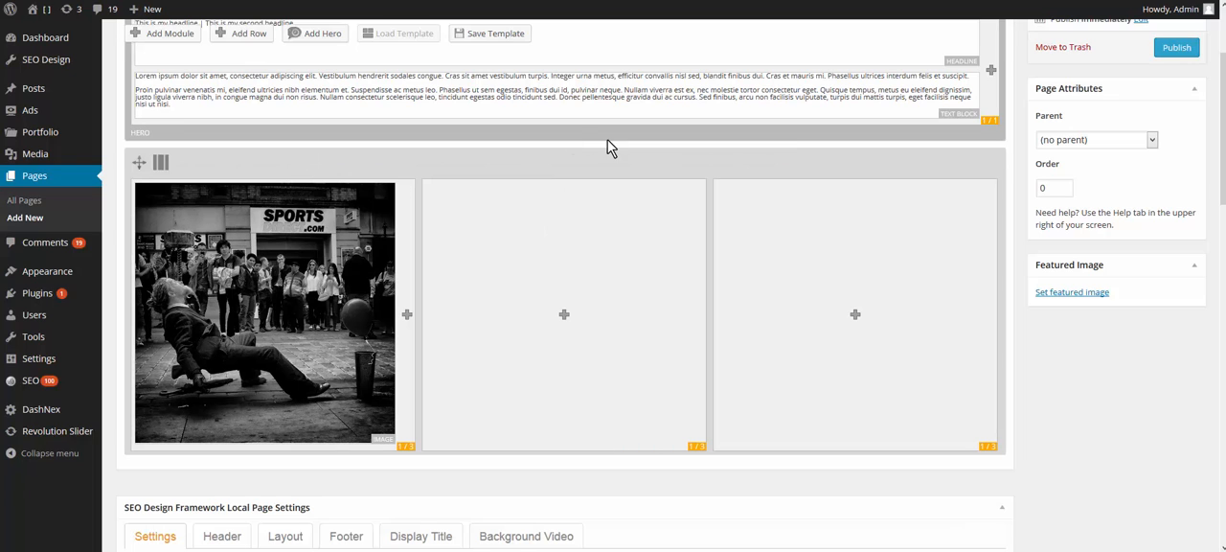
# Step: Apply a custom column layout to the image row, with a wide first column and a narrow second column
pyautogui.moveTo(160, 162)
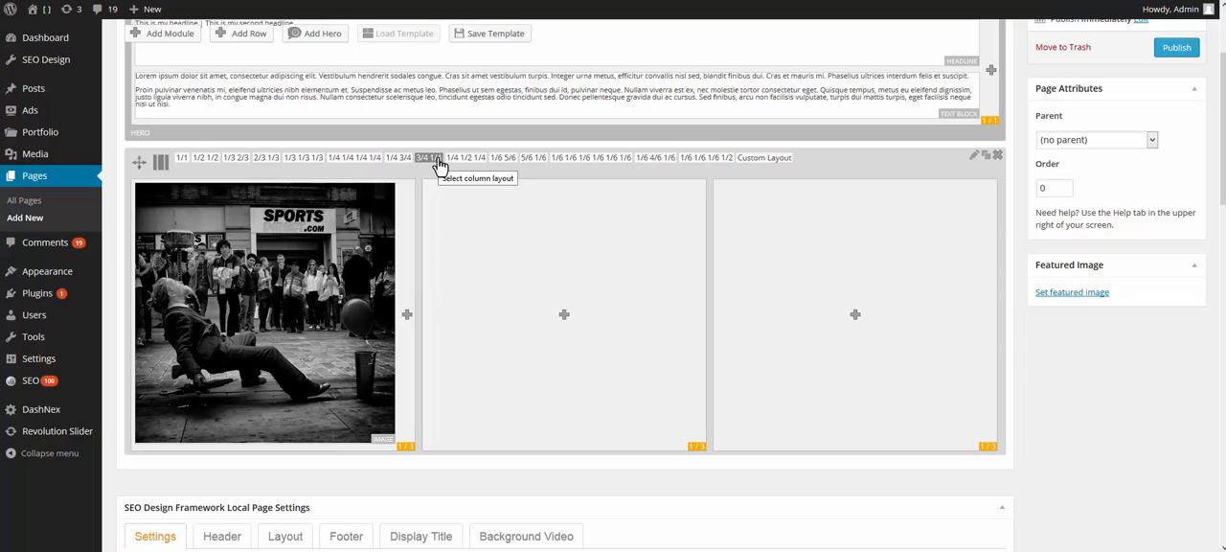
pyautogui.click(754, 165)
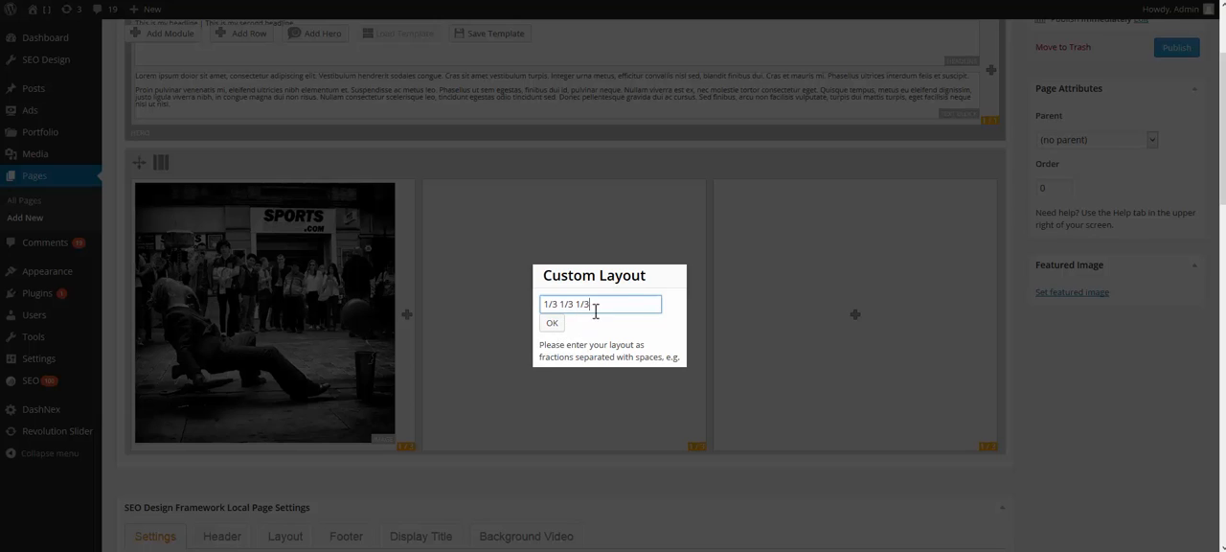
pyautogui.moveTo(558, 304); pyautogui.dragTo(533, 303)
pyautogui.write('5/6 1/6')
pyautogui.click(552, 322)
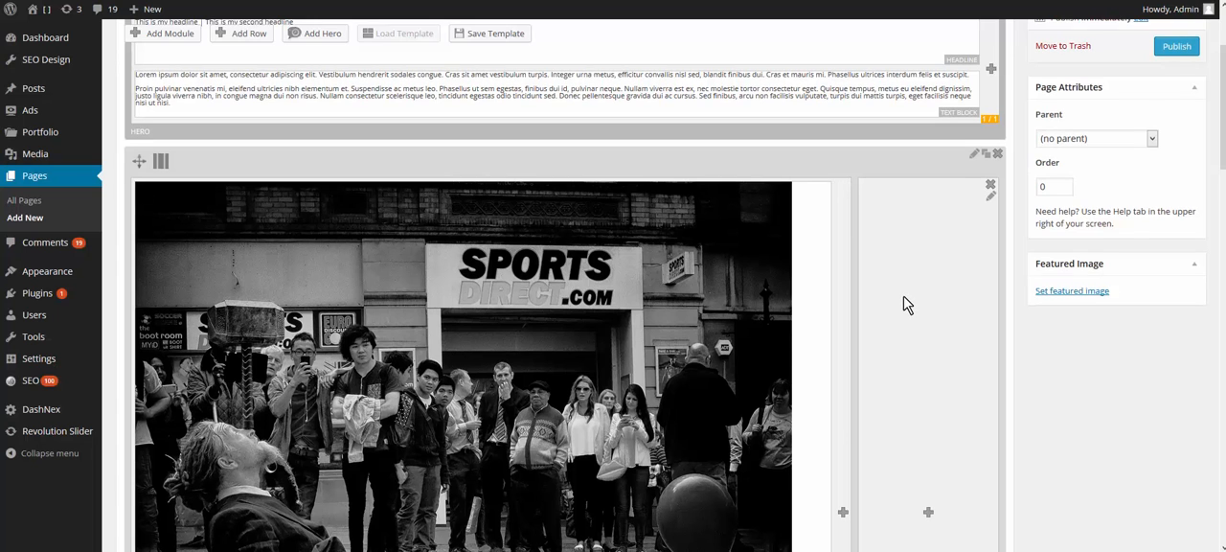
pyautogui.scroll(-1, 906, 326)
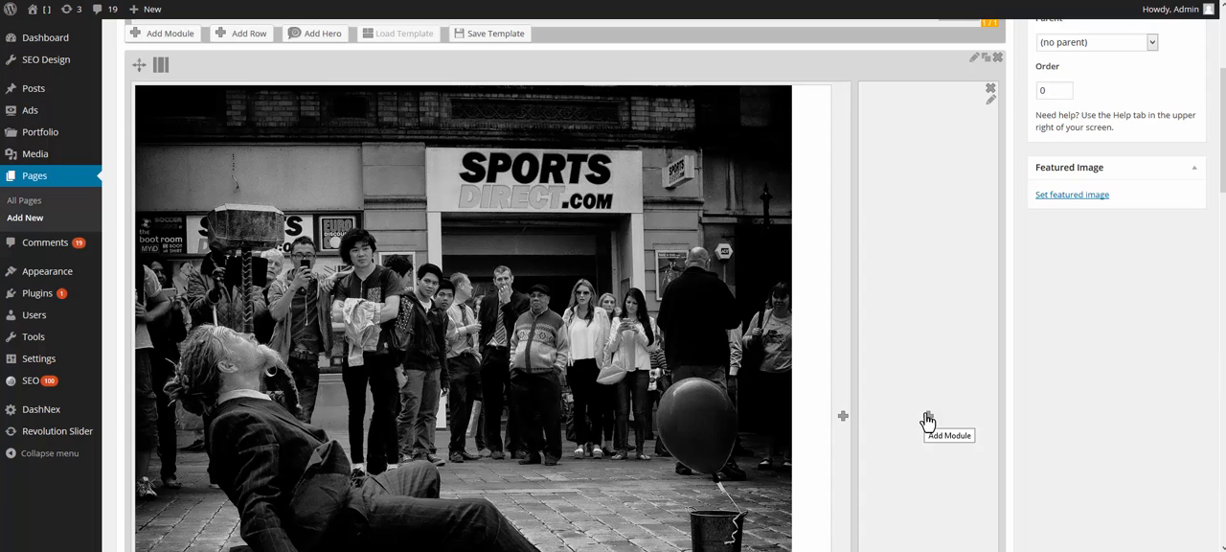
pyautogui.click(927, 421)
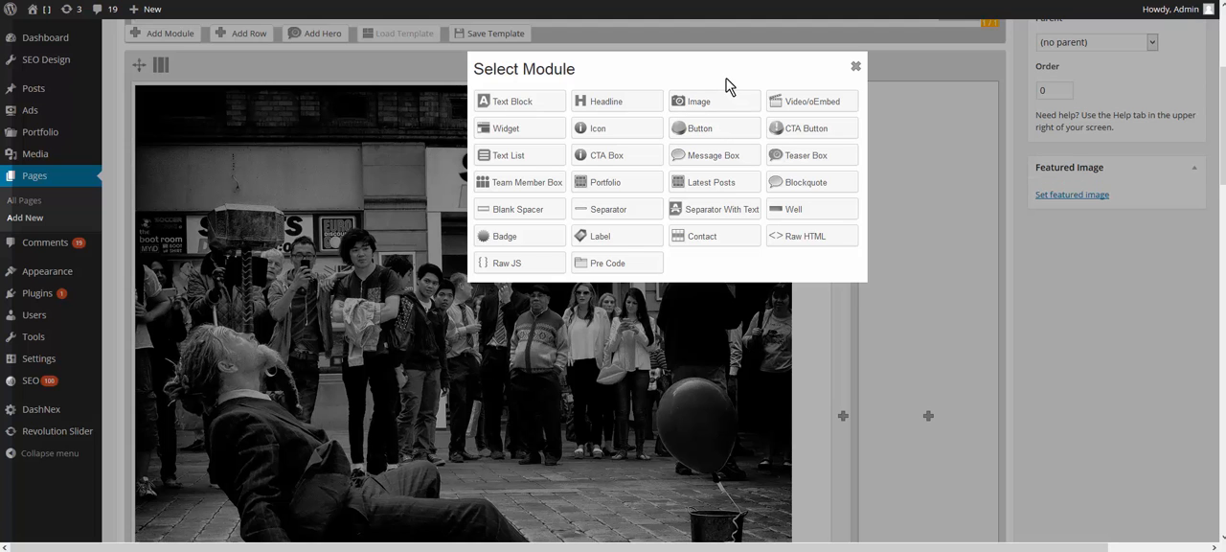
pyautogui.click(855, 69)
# Step: Set the image row's column layout to 1/1 so the image sits in one full-width column
pyautogui.moveTo(214, 61)
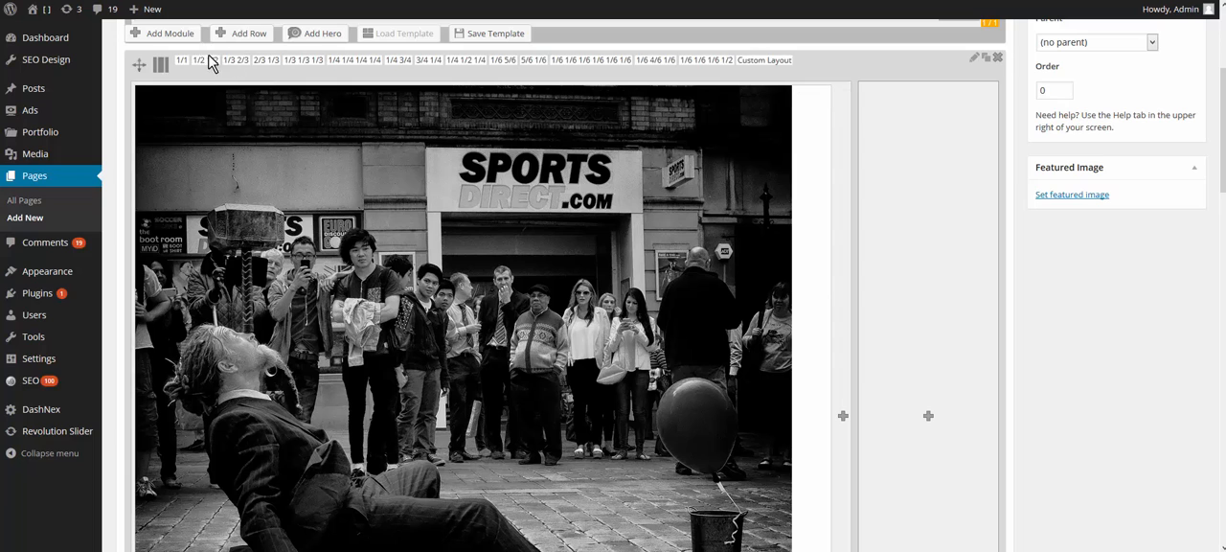
pyautogui.scroll(3, 856, 233)
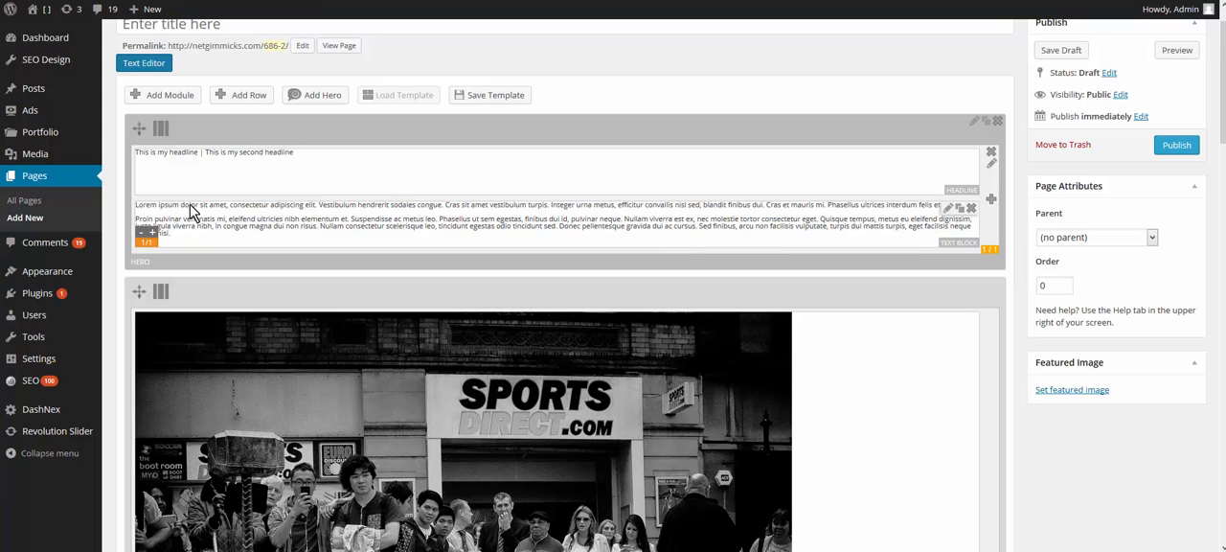
pyautogui.scroll(-6, 820, 337)
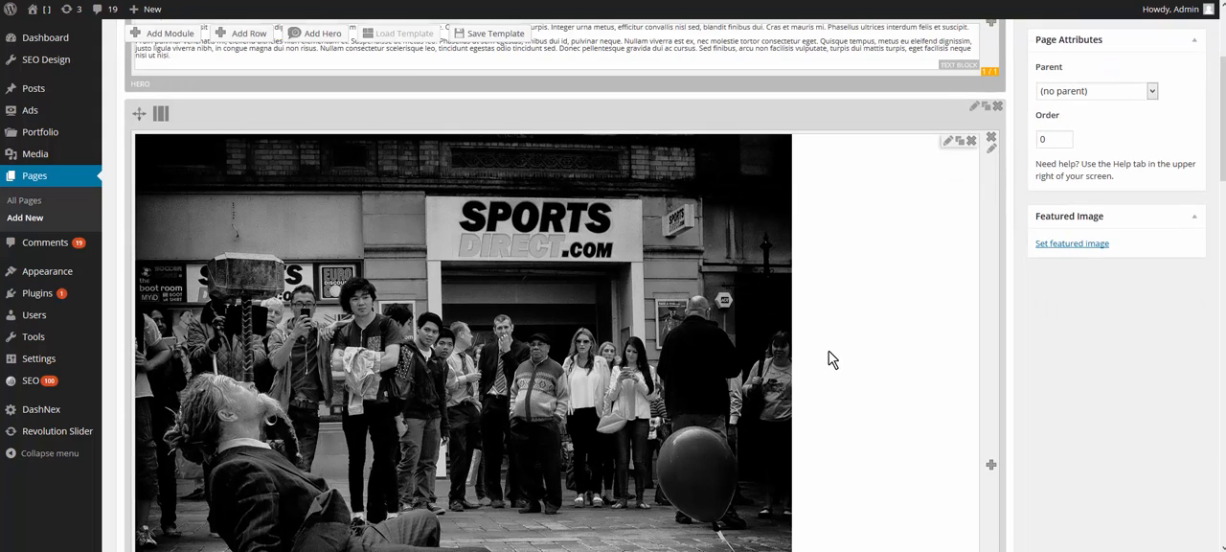
# Step: Look through the Local Page Settings below the builder and show the Display Title options
pyautogui.scroll(-3, 832, 359)
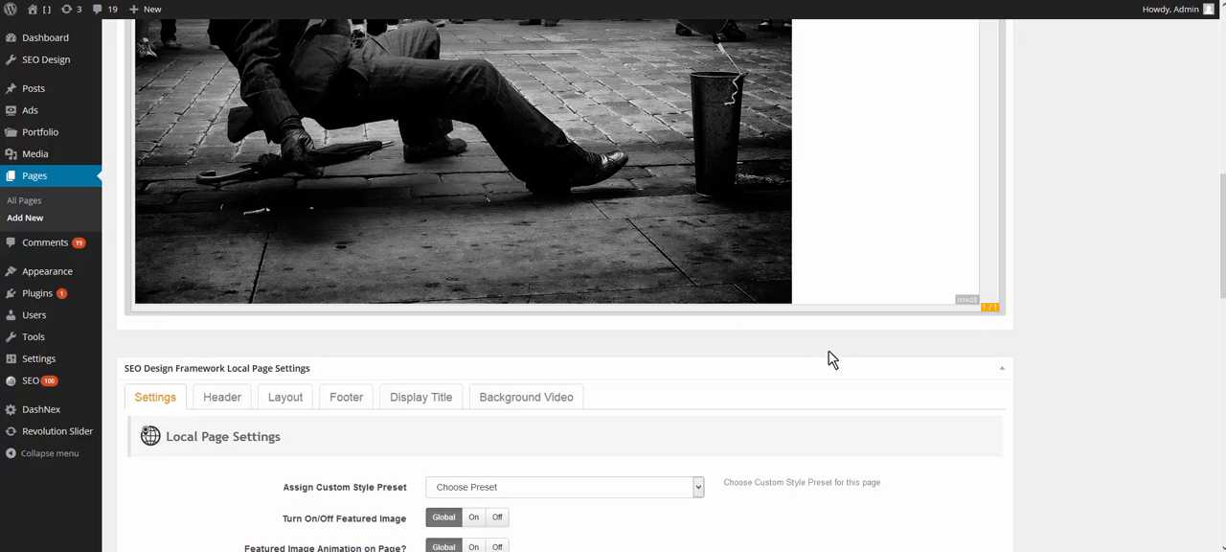
pyautogui.scroll(-2, 832, 359)
pyautogui.scroll(-2, 831, 360)
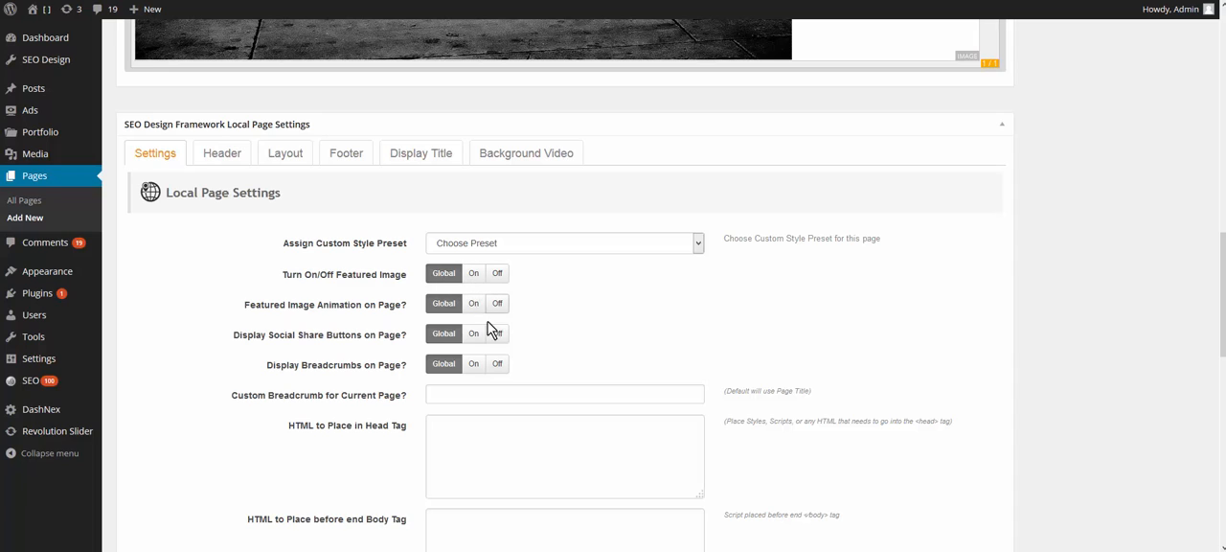
pyautogui.click(443, 160)
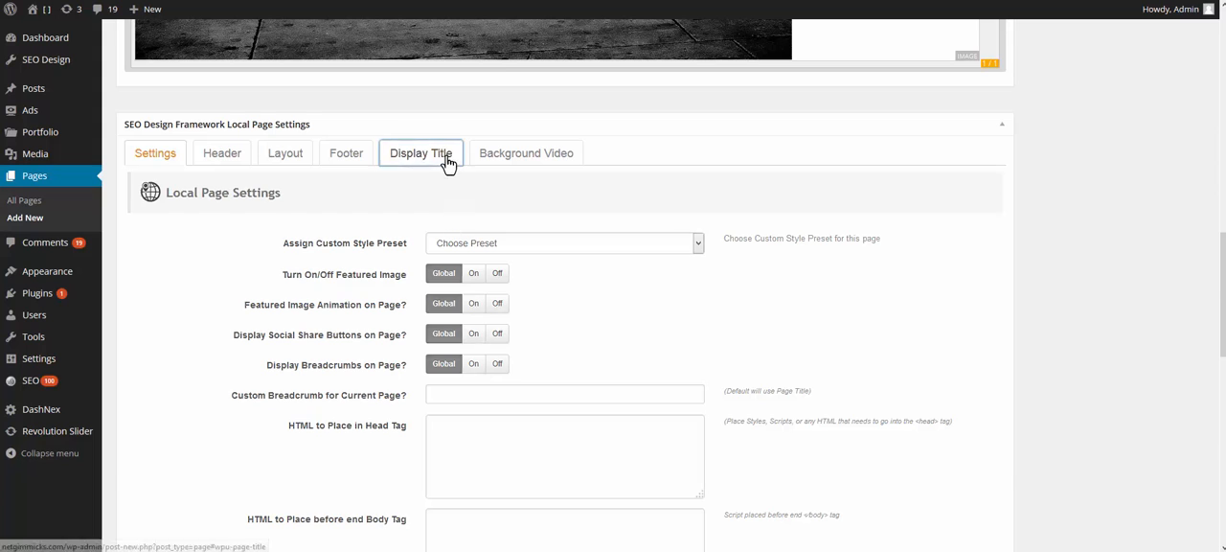
# Step: Try a Custom page layout with the Right sidebar option, and return the layout choice to Global
pyautogui.click(288, 156)
pyautogui.click(478, 251)
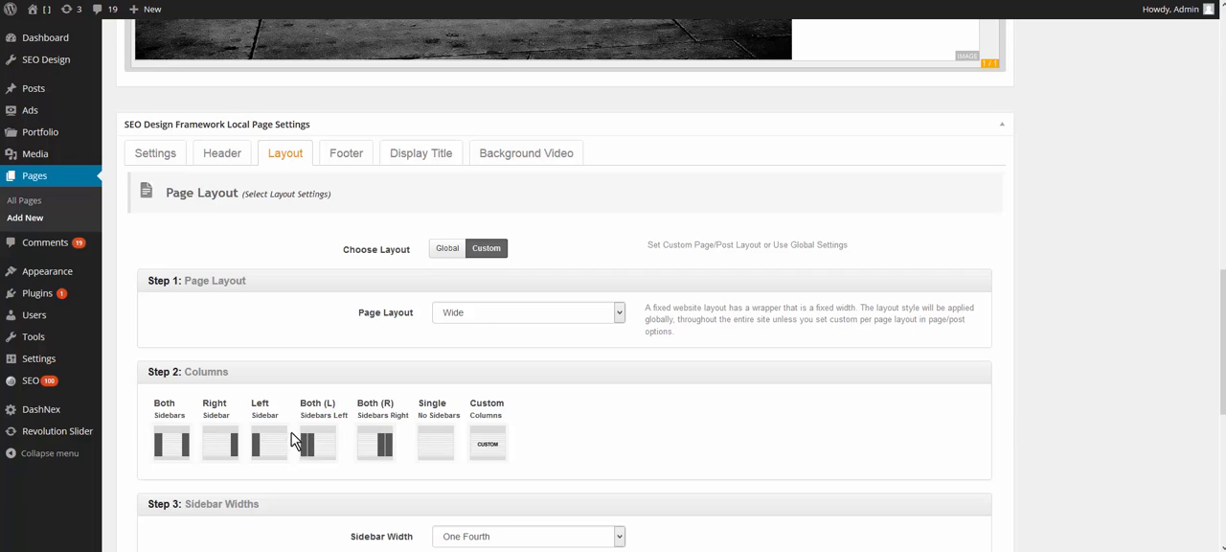
pyautogui.click(226, 438)
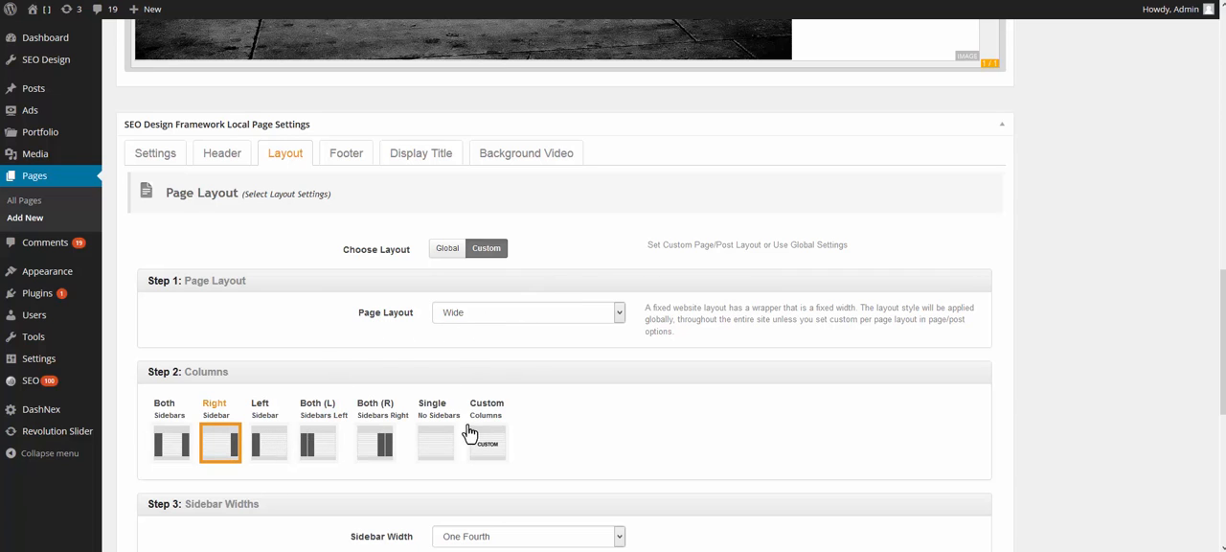
pyautogui.click(446, 251)
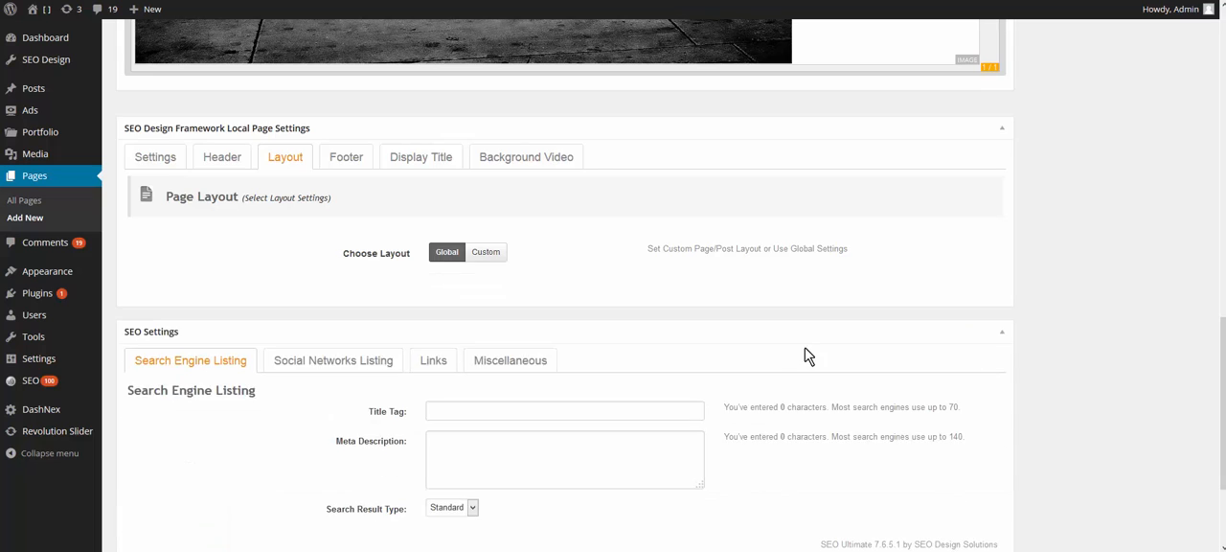
# Step: Title the new page "builder test" and publish it
pyautogui.scroll(10, 807, 356)
pyautogui.scroll(3, 1099, 355)
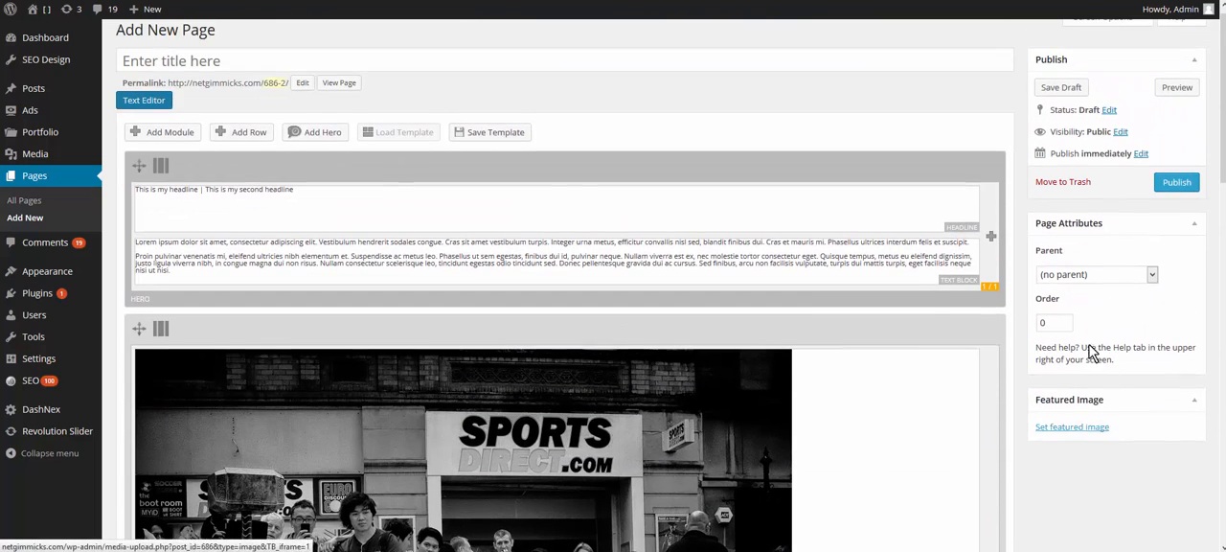
pyautogui.click(259, 74)
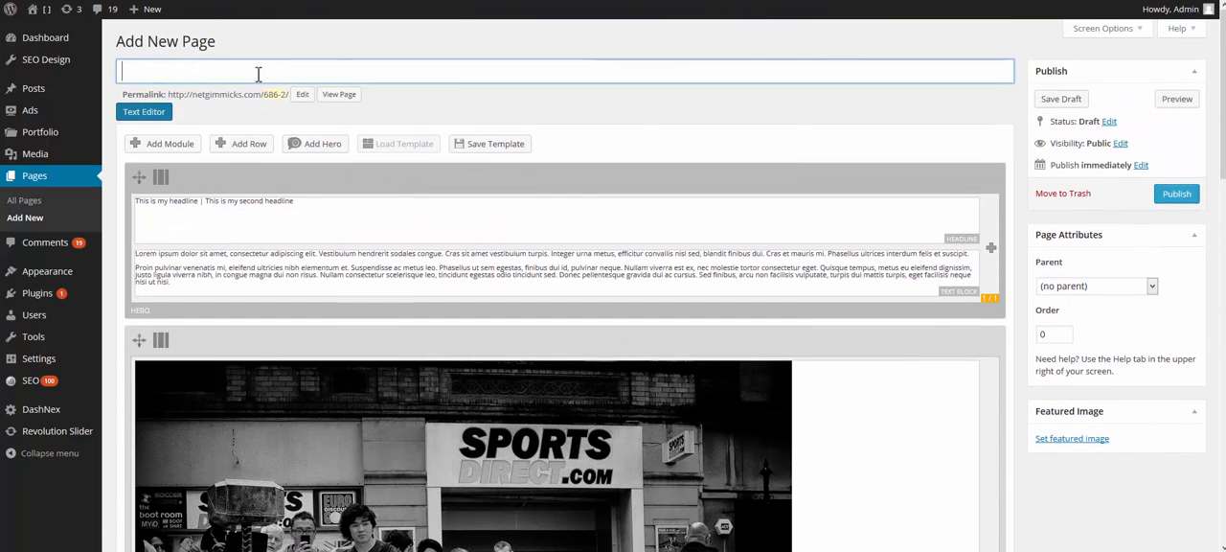
pyautogui.write('builder test')
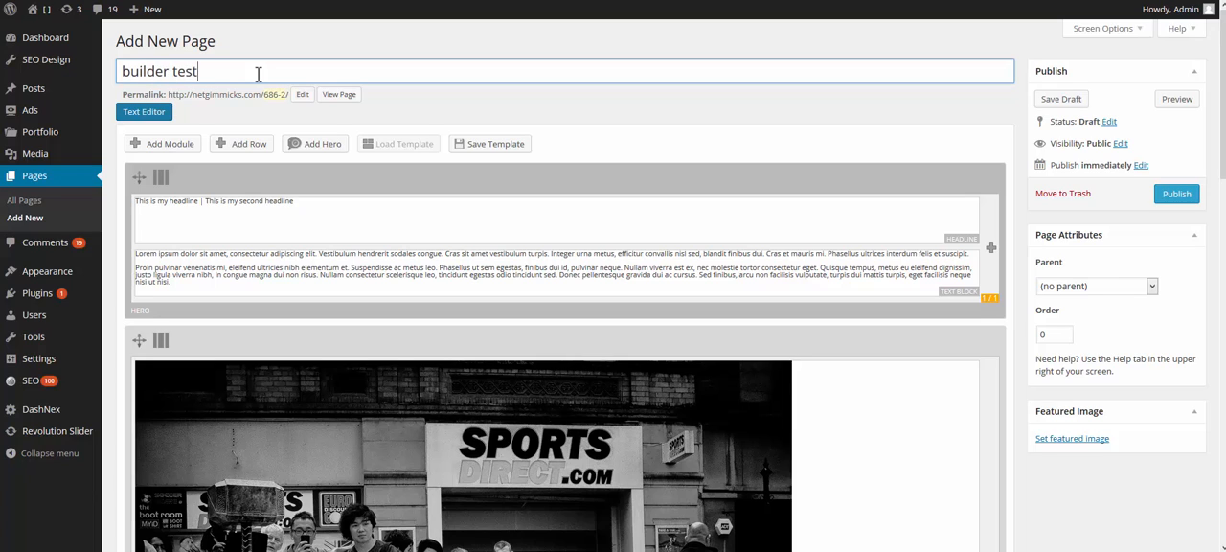
pyautogui.click(1174, 199)
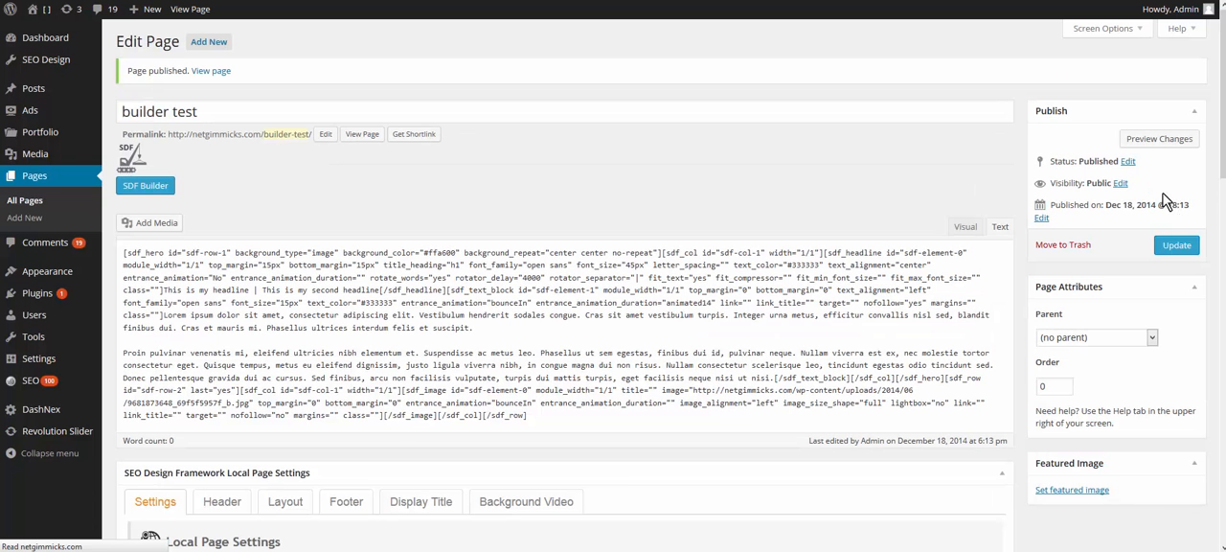
# Step: View the published page and examine the headline hero and the image row beneath it
pyautogui.click(364, 134)
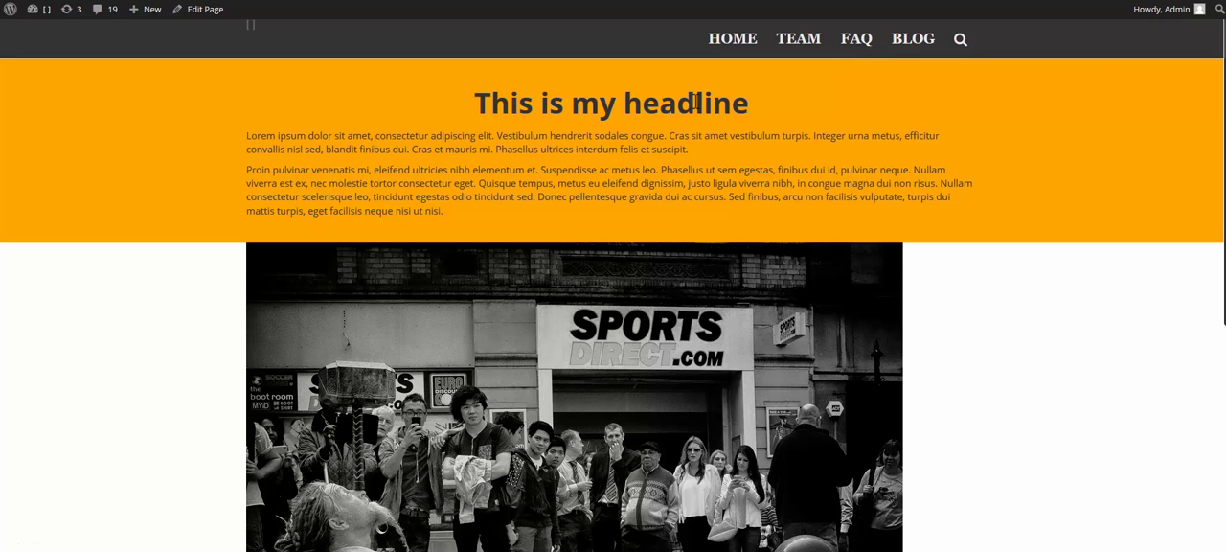
pyautogui.scroll(-4, 1040, 350)
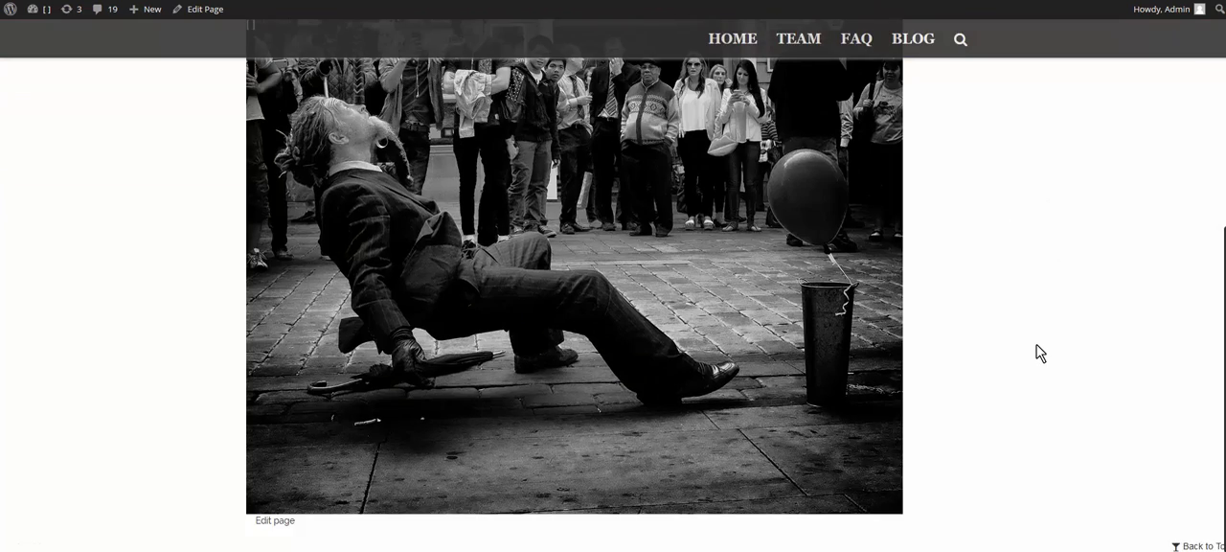
pyautogui.scroll(4, 1023, 374)
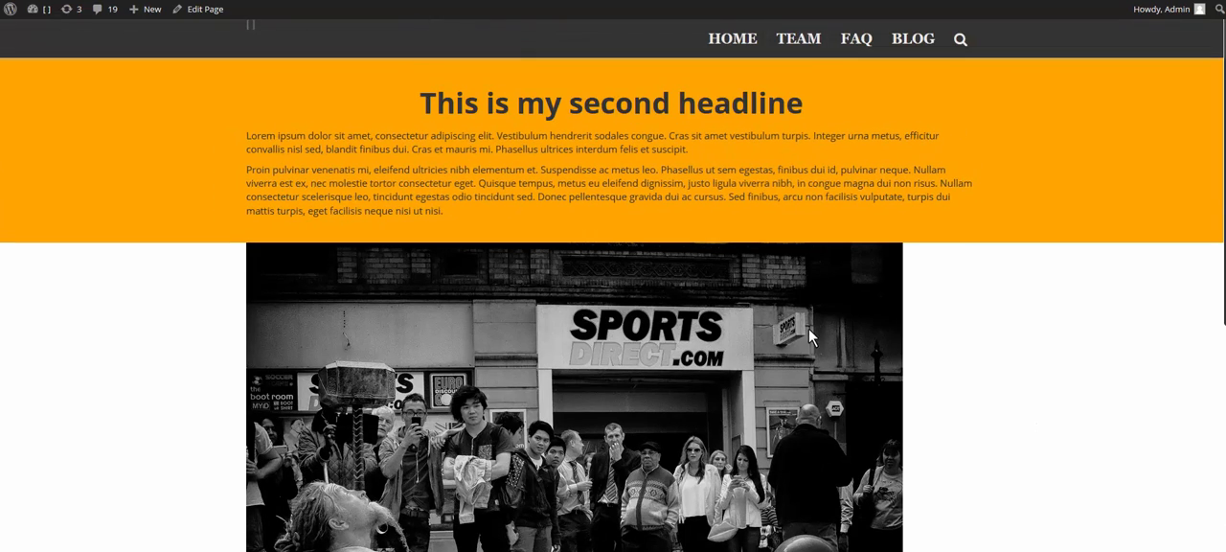
pyautogui.scroll(-2, 990, 323)
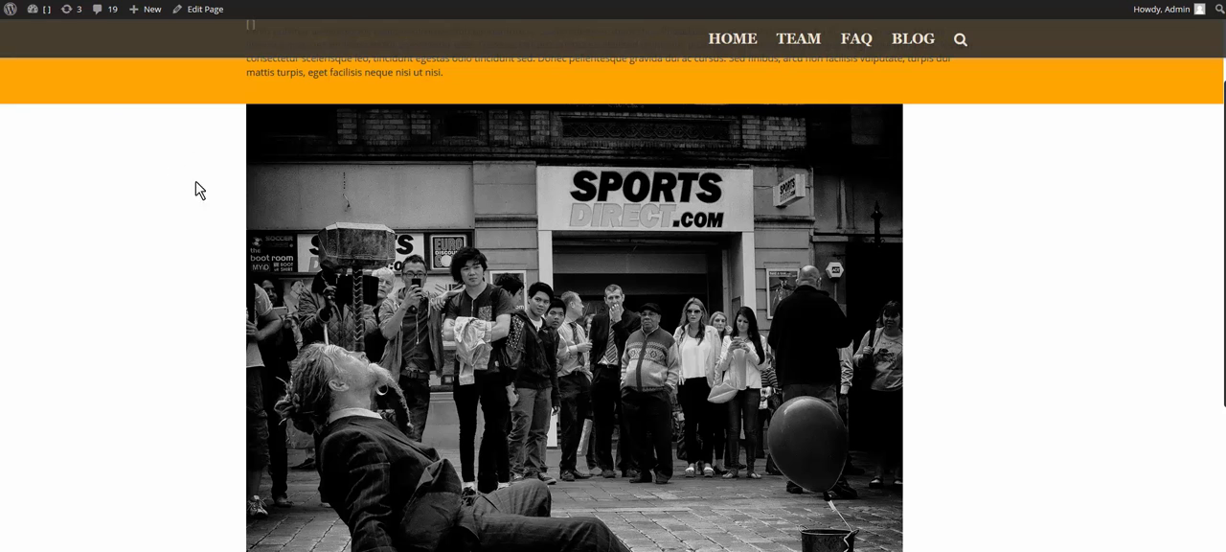
pyautogui.scroll(2, 970, 251)
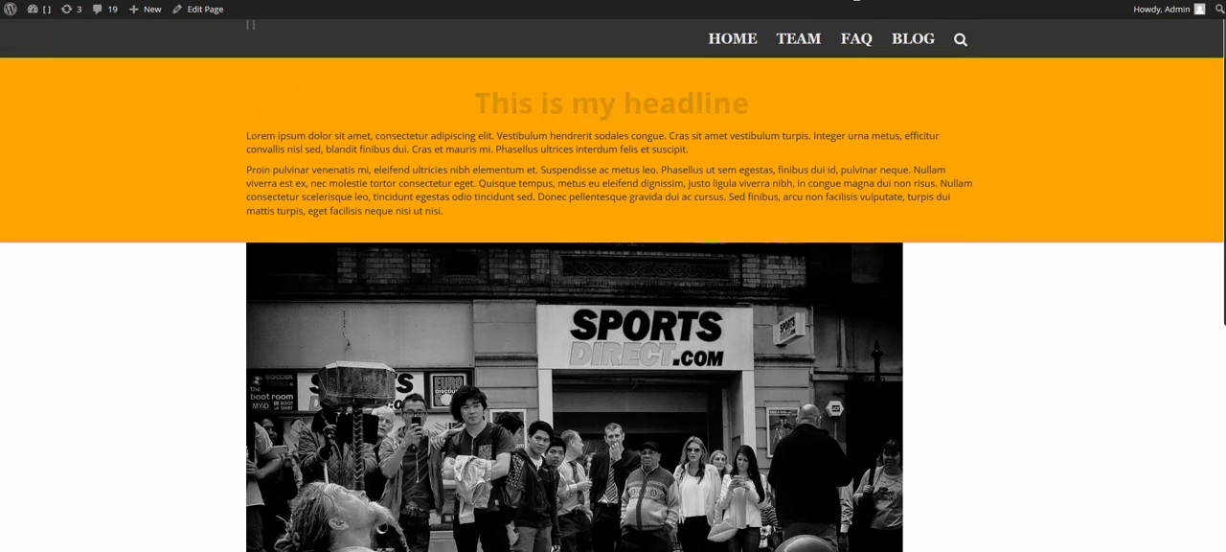
# Step: Reopen the page in the SDF Builder, add a new hero, and place it between the headline hero and the image row
pyautogui.click(856, 1)
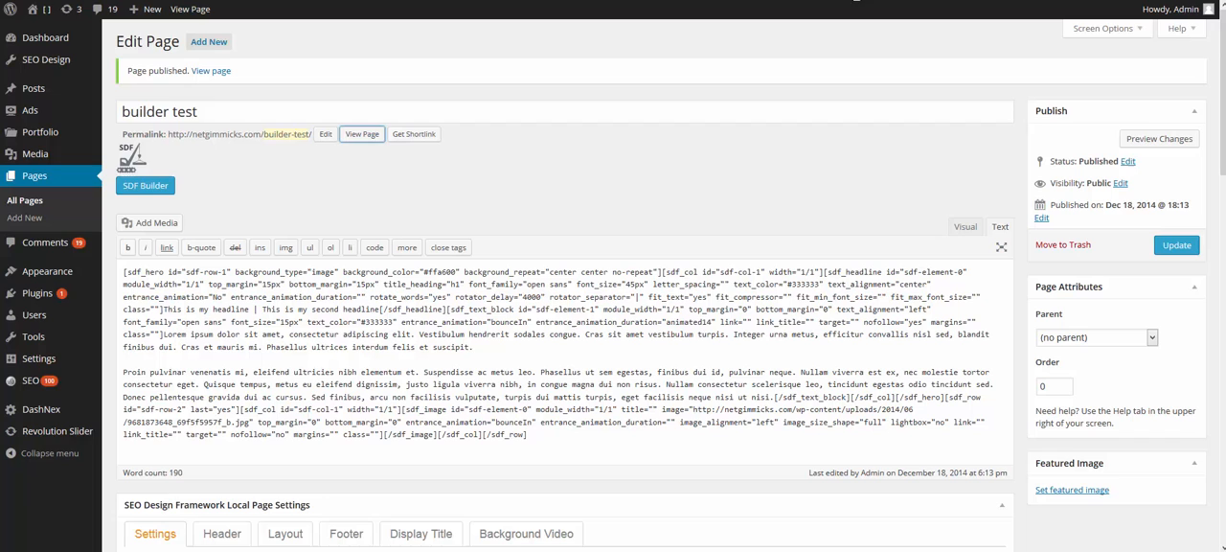
pyautogui.click(154, 188)
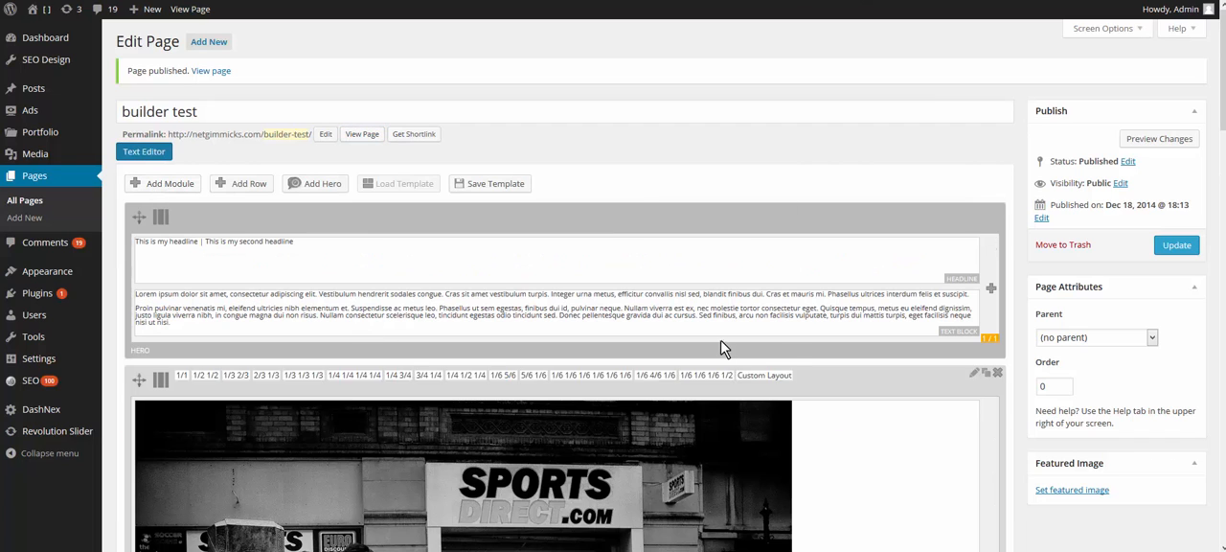
pyautogui.click(323, 184)
pyautogui.scroll(-10, 719, 301)
pyautogui.scroll(1, 236, 482)
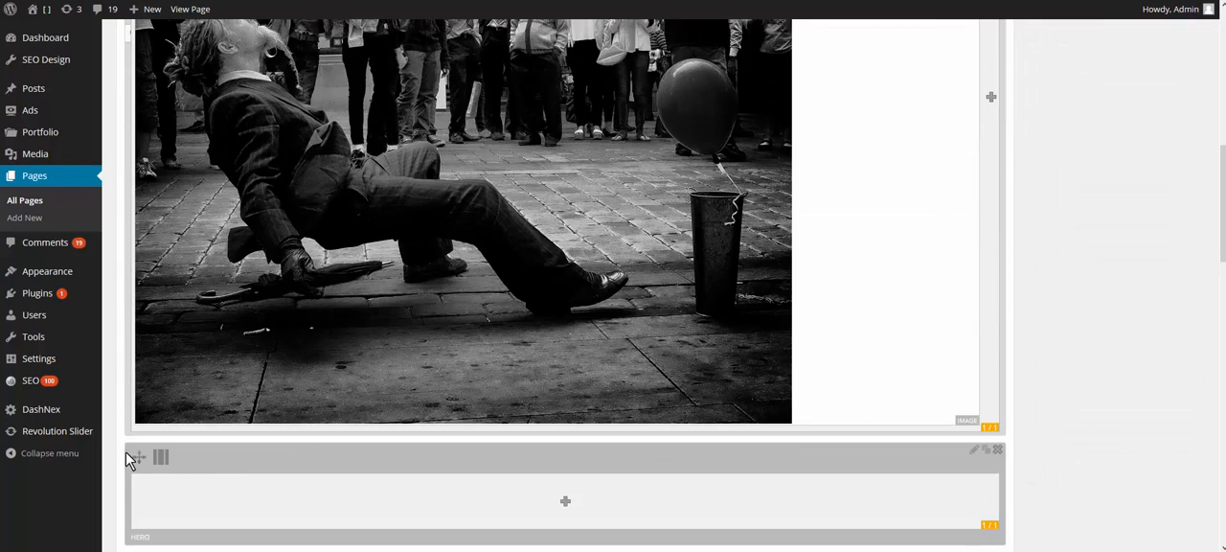
pyautogui.moveTo(137, 455); pyautogui.dragTo(158, 24)
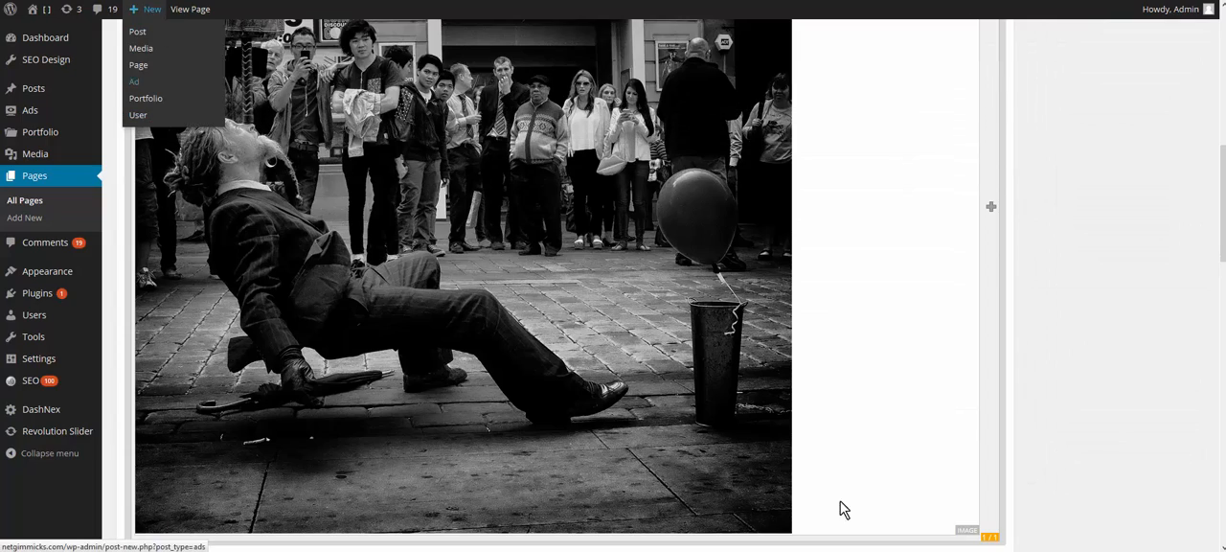
pyautogui.scroll(4, 943, 539)
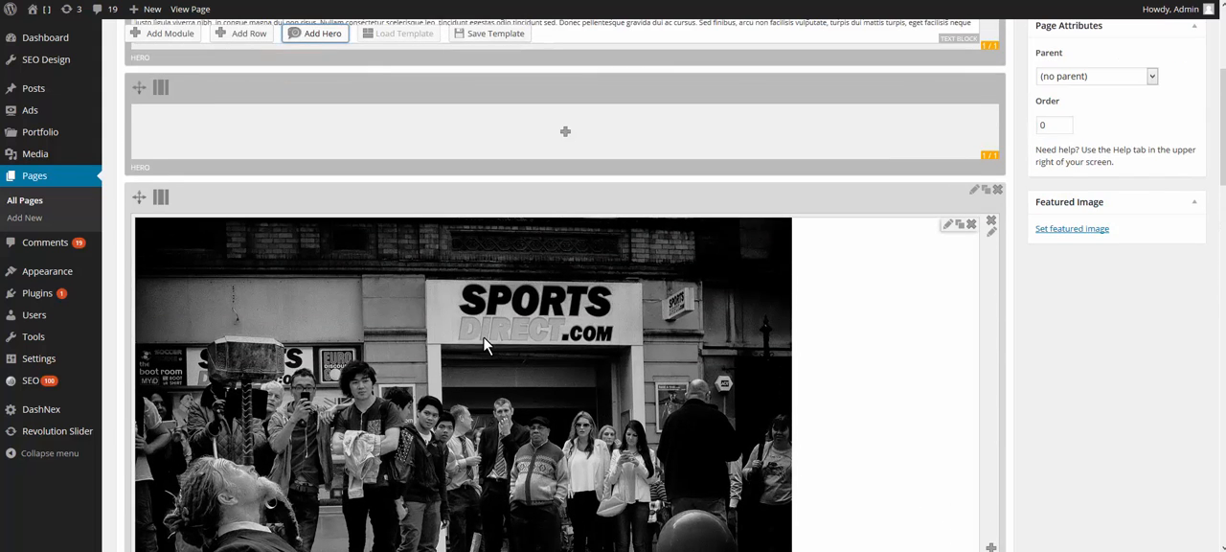
# Step: Move the image module into the new empty hero and delete the emptied row below it
pyautogui.moveTo(484, 344); pyautogui.dragTo(709, 220)
pyautogui.scroll(-6, 866, 388)
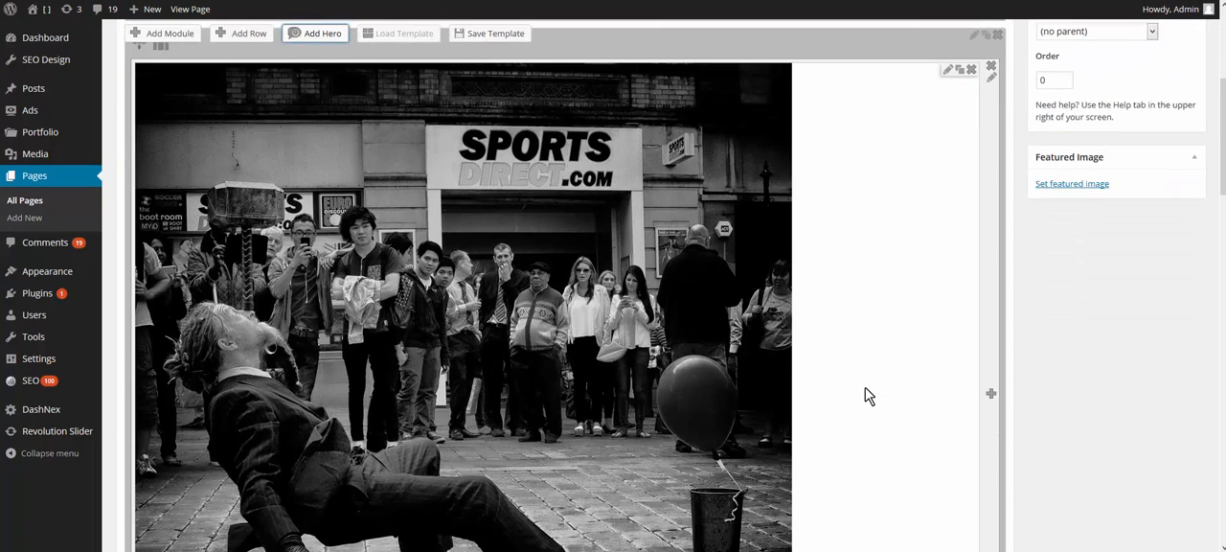
pyautogui.scroll(-3, 869, 396)
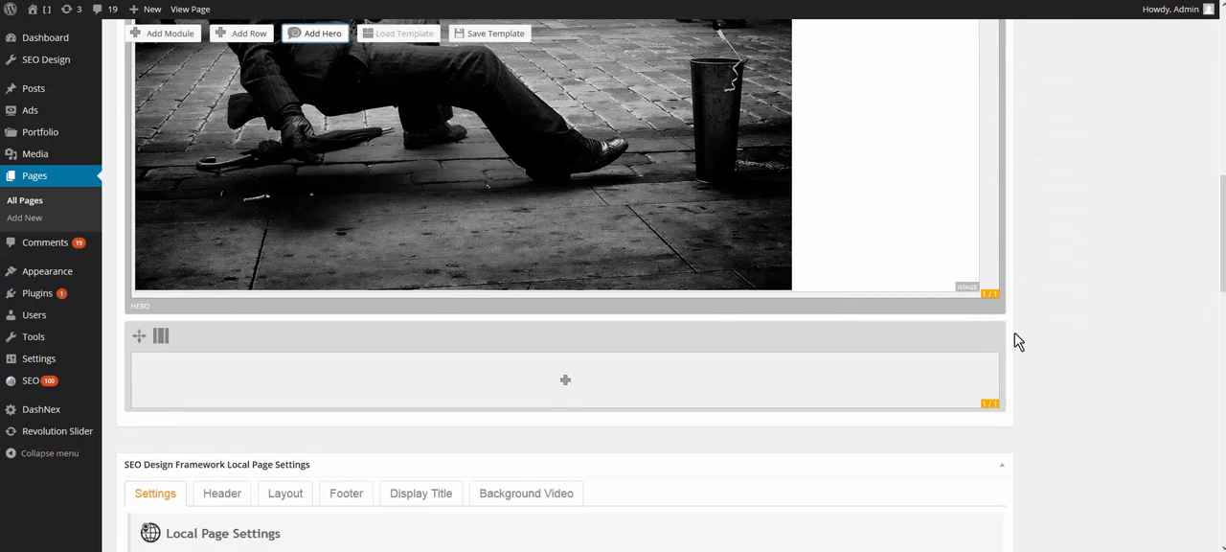
pyautogui.click(997, 330)
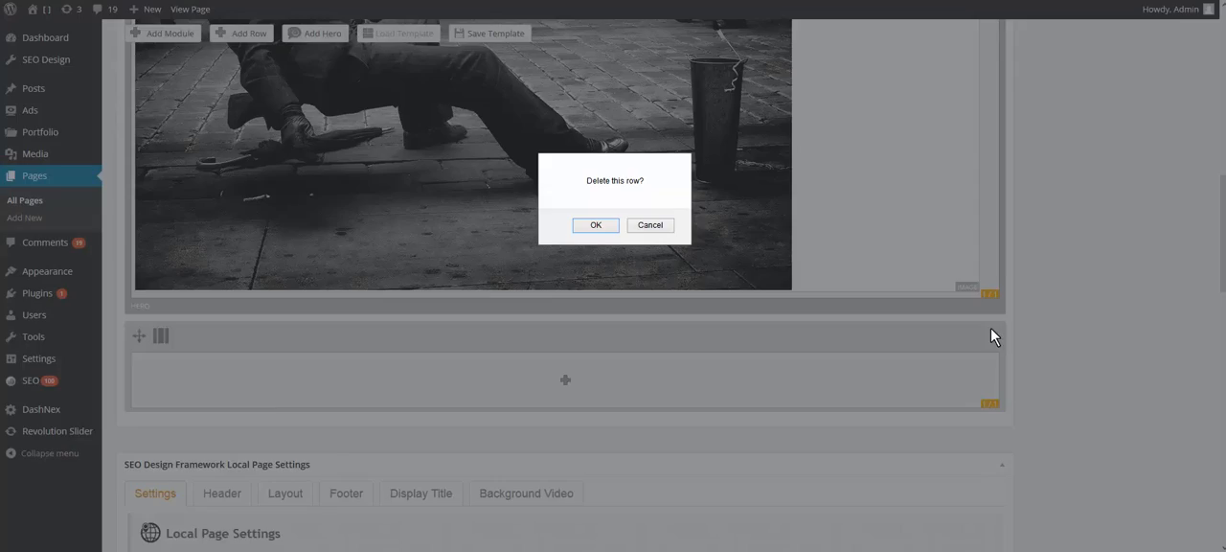
pyautogui.click(594, 224)
# Step: Set the background color of the hero containing the image to black, #000000
pyautogui.scroll(2, 1042, 387)
pyautogui.scroll(5, 1042, 387)
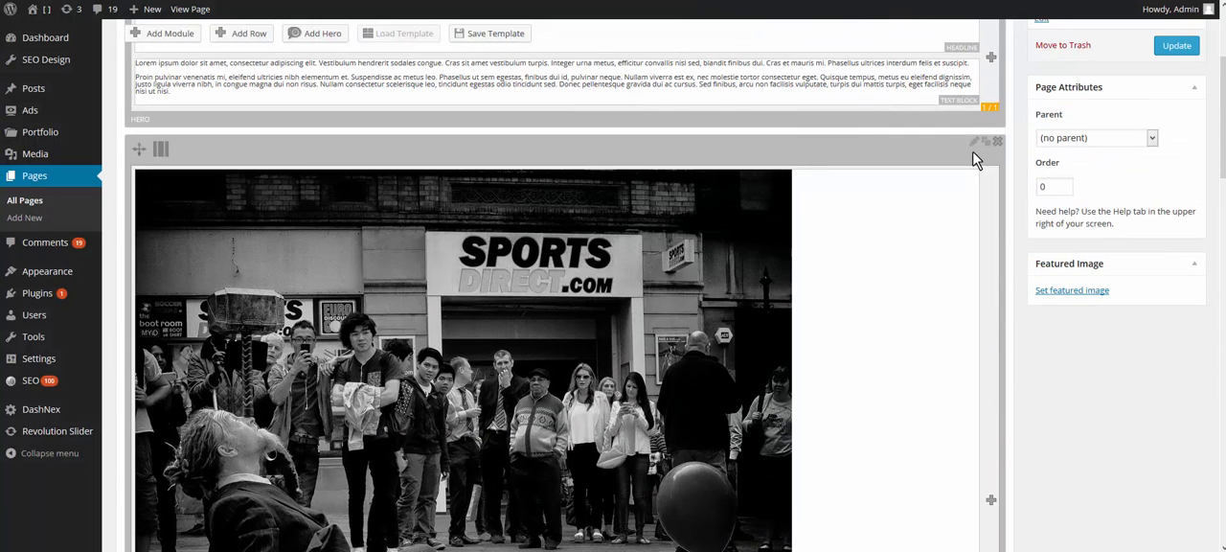
pyautogui.click(974, 146)
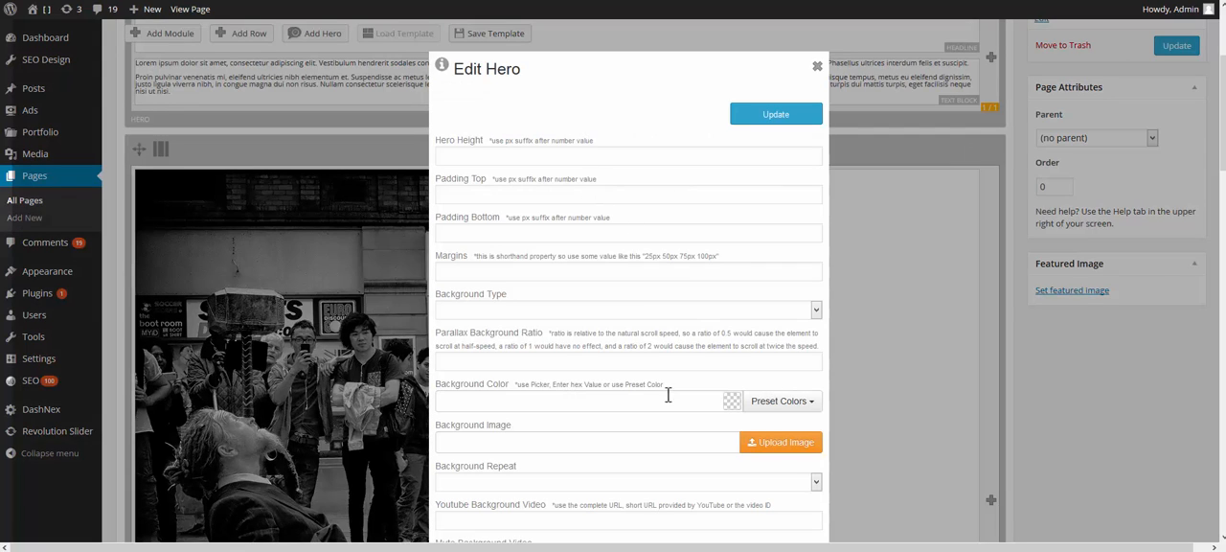
pyautogui.click(771, 402)
pyautogui.scroll(-2, 773, 405)
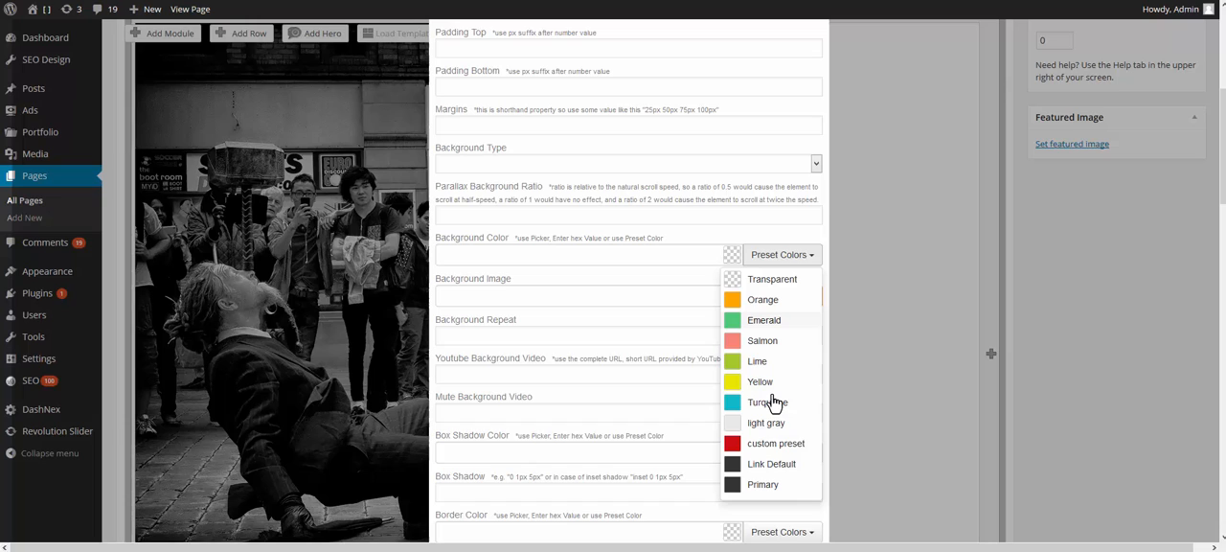
pyautogui.click(767, 466)
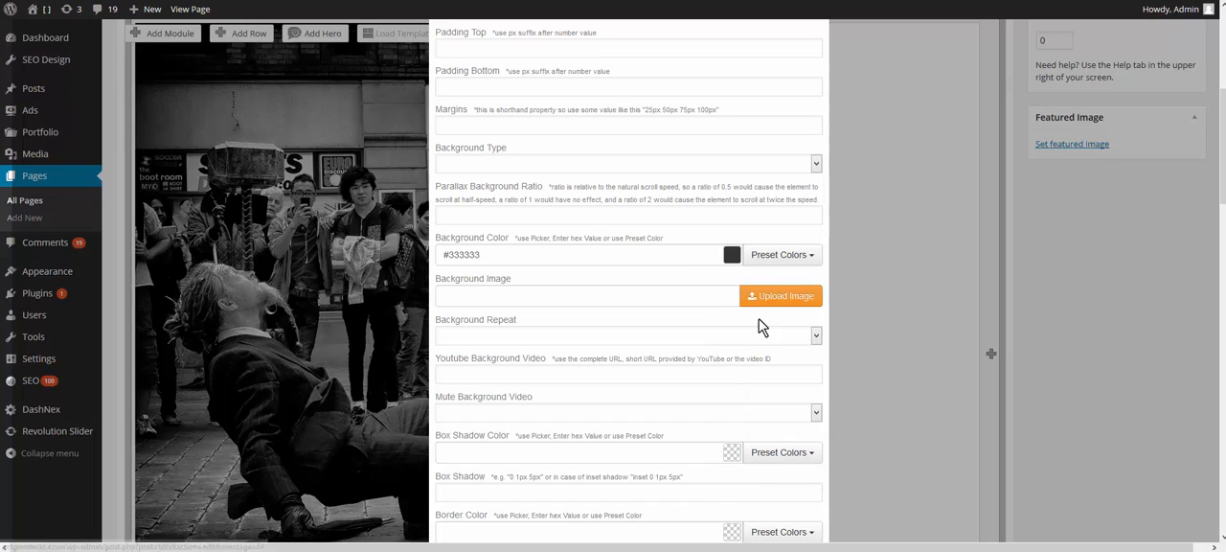
pyautogui.click(731, 254)
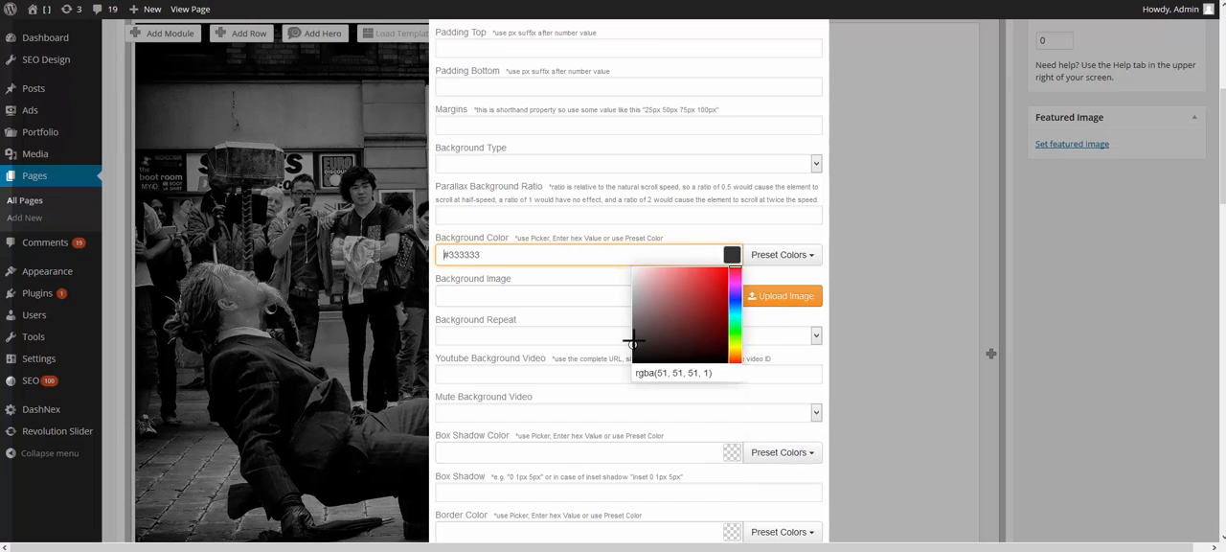
pyautogui.moveTo(634, 342); pyautogui.dragTo(632, 362)
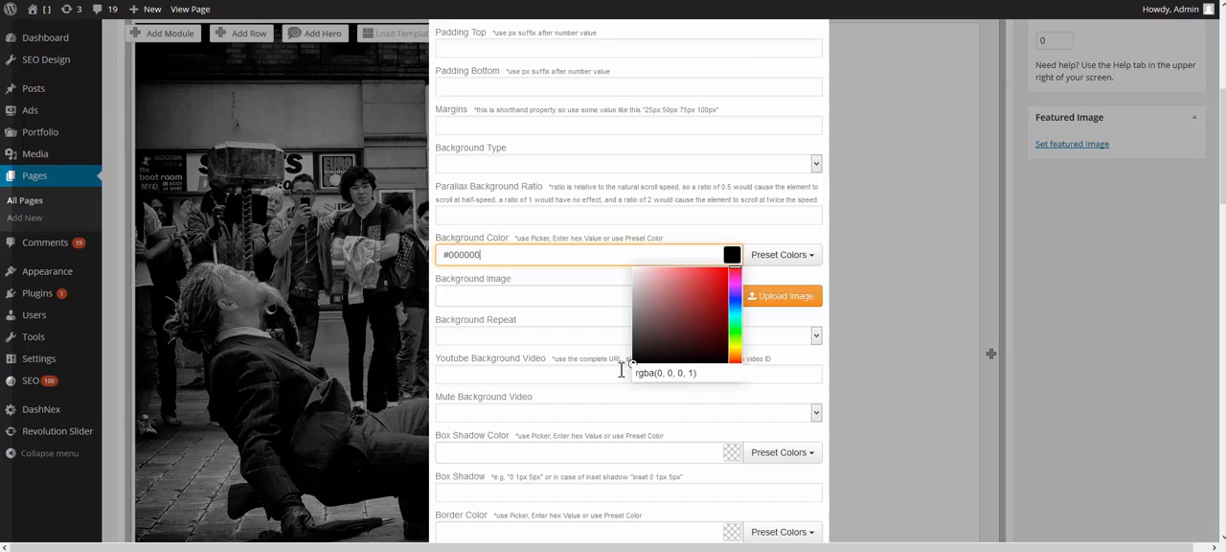
pyautogui.click(848, 412)
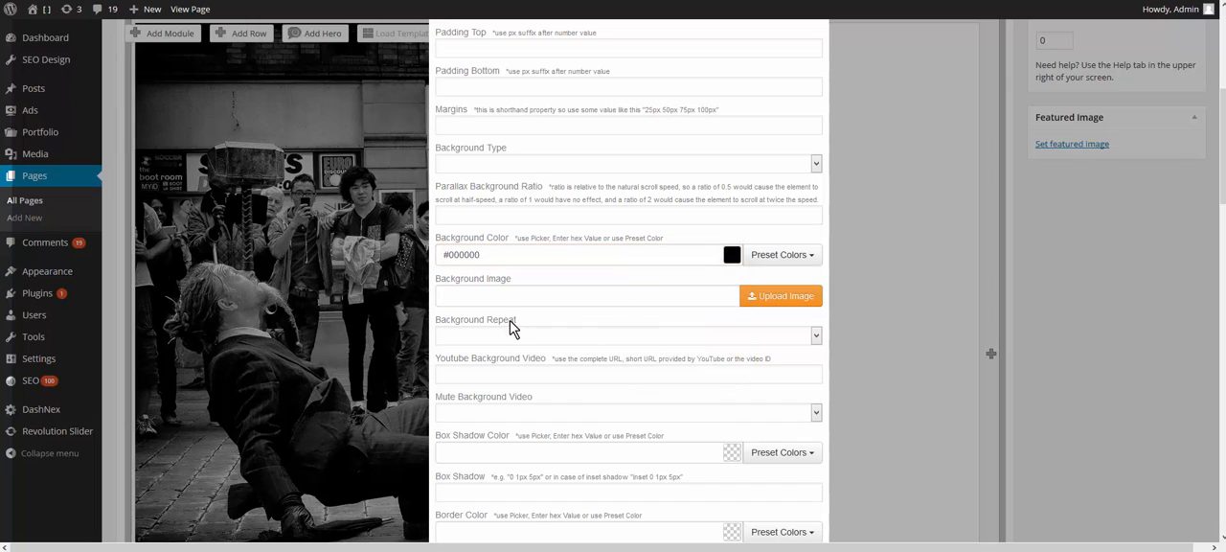
# Step: Set the image hero's background type to Background Color/Image and apply the hero settings
pyautogui.scroll(-1, 514, 327)
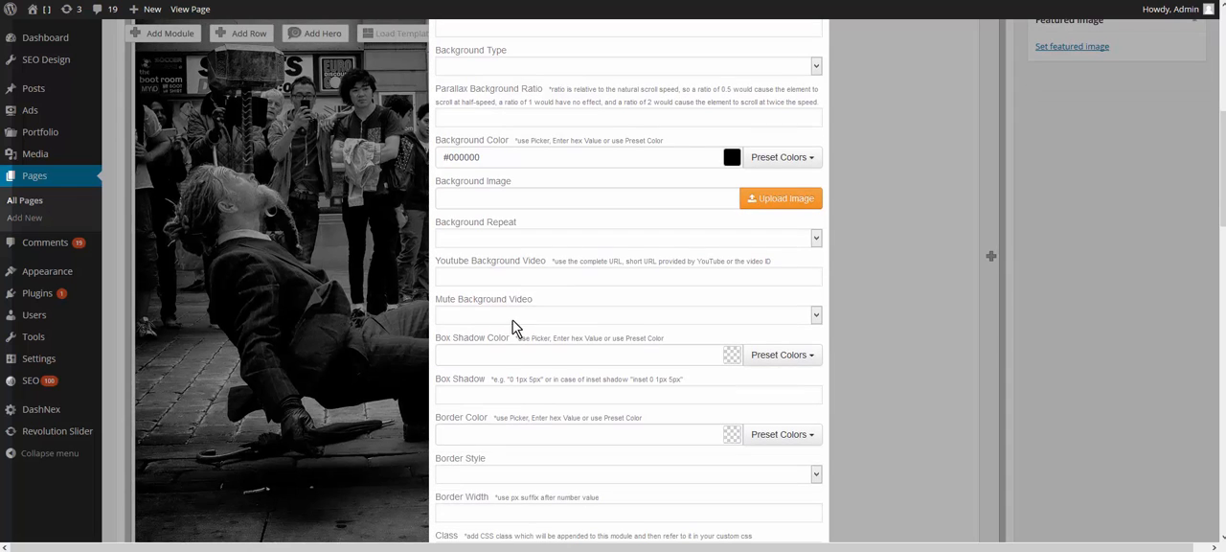
pyautogui.click(535, 67)
pyautogui.click(536, 84)
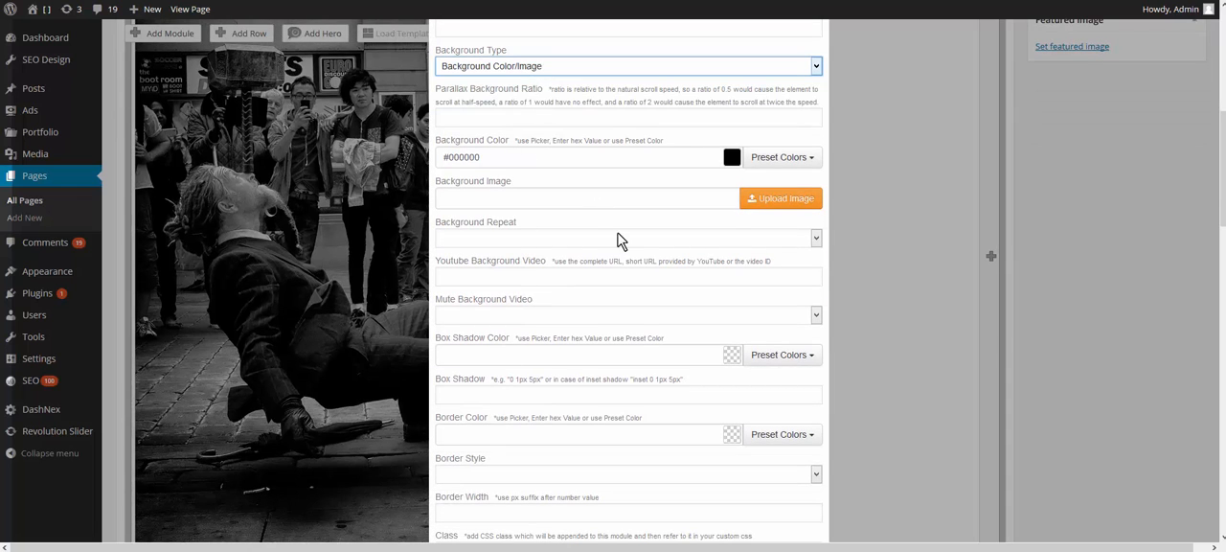
pyautogui.scroll(-2, 733, 474)
pyautogui.click(790, 393)
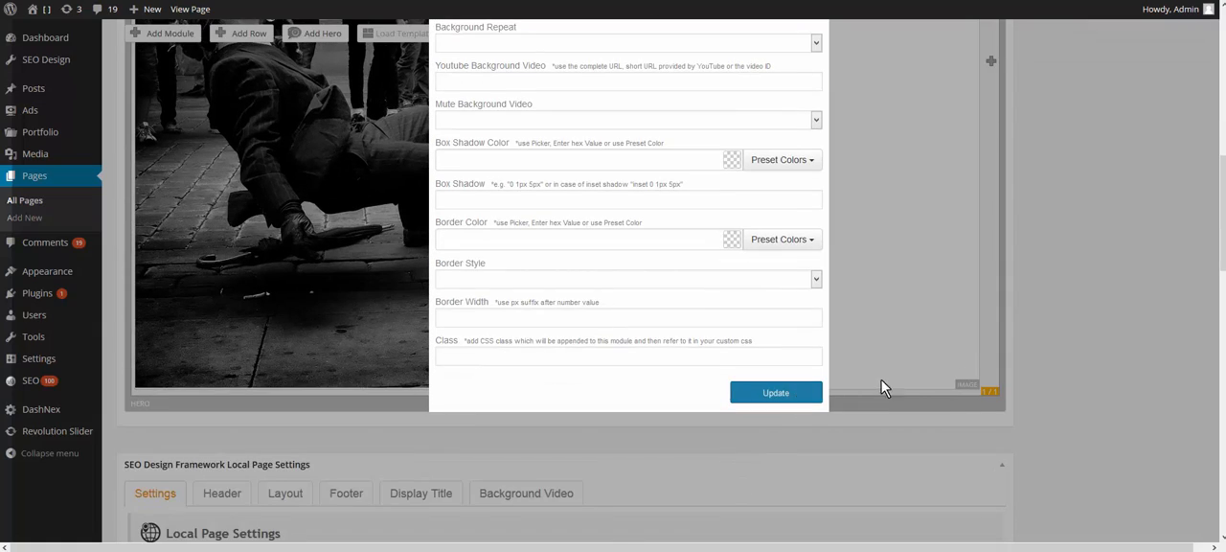
# Step: Update the page with the black image hero and view the live page
pyautogui.middleClick(1026, 356)
pyautogui.scroll(6, 1092, 325)
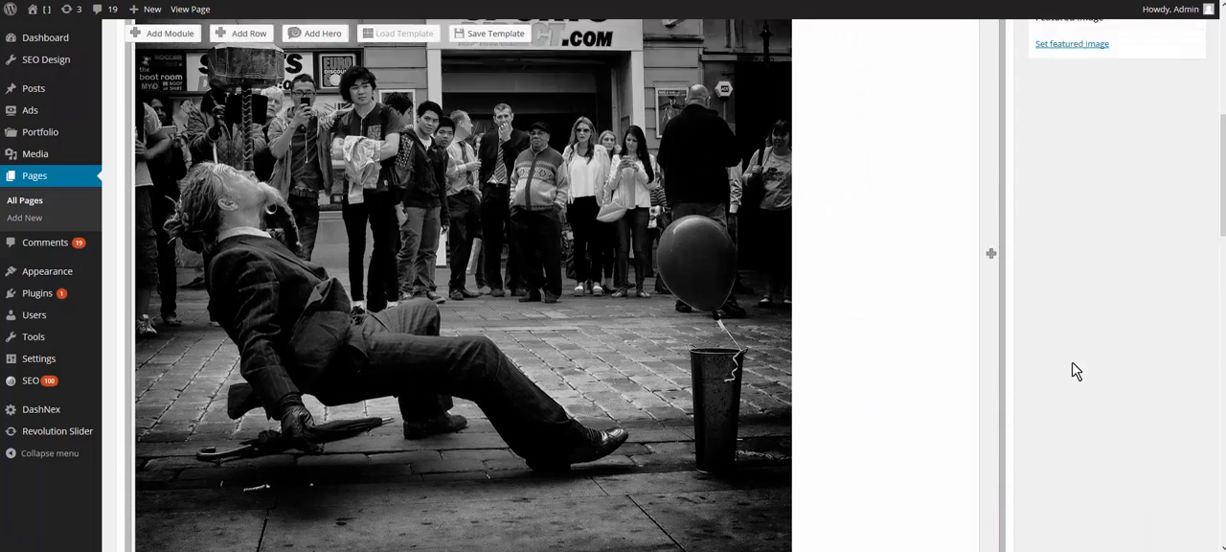
pyautogui.click(1181, 248)
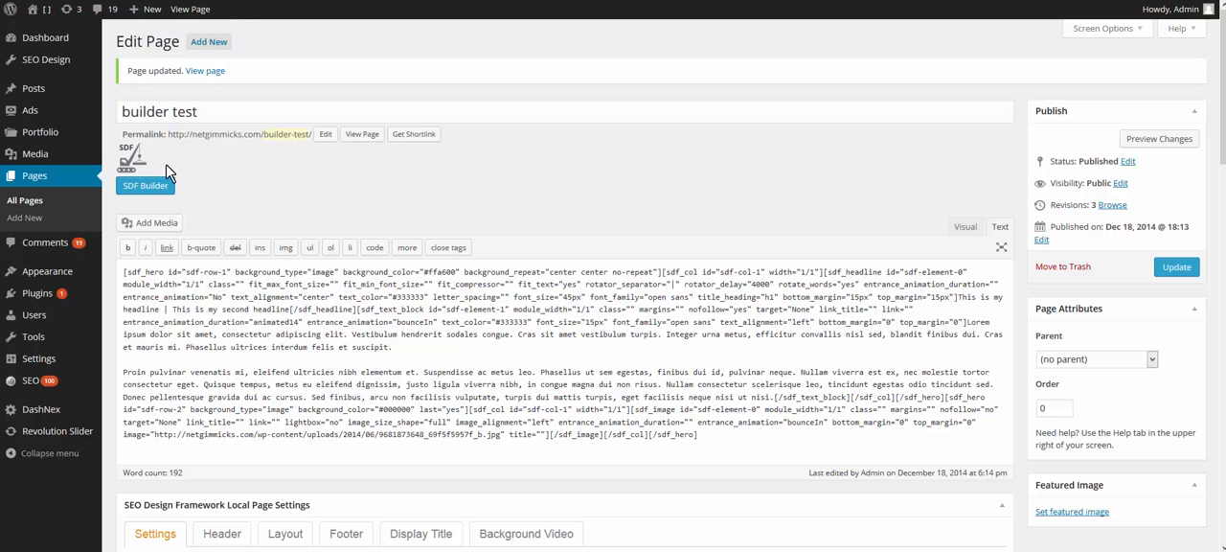
# Step: Reopen the page in the SDF Builder and reduce the headline hero's text block to 1/2 width
pyautogui.click(153, 185)
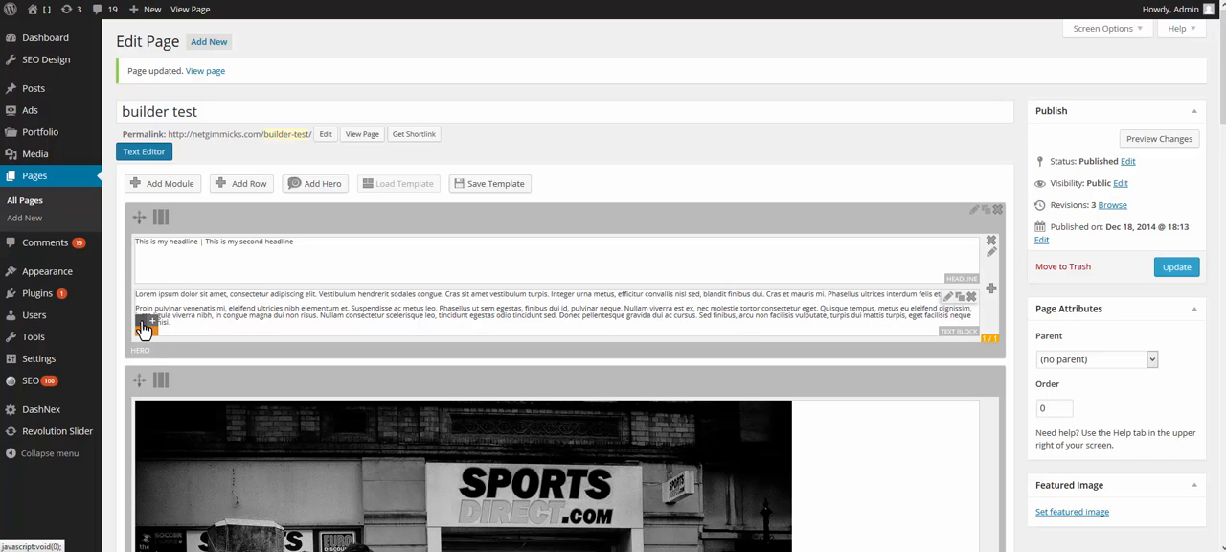
pyautogui.click(144, 329)
pyautogui.click(144, 329)
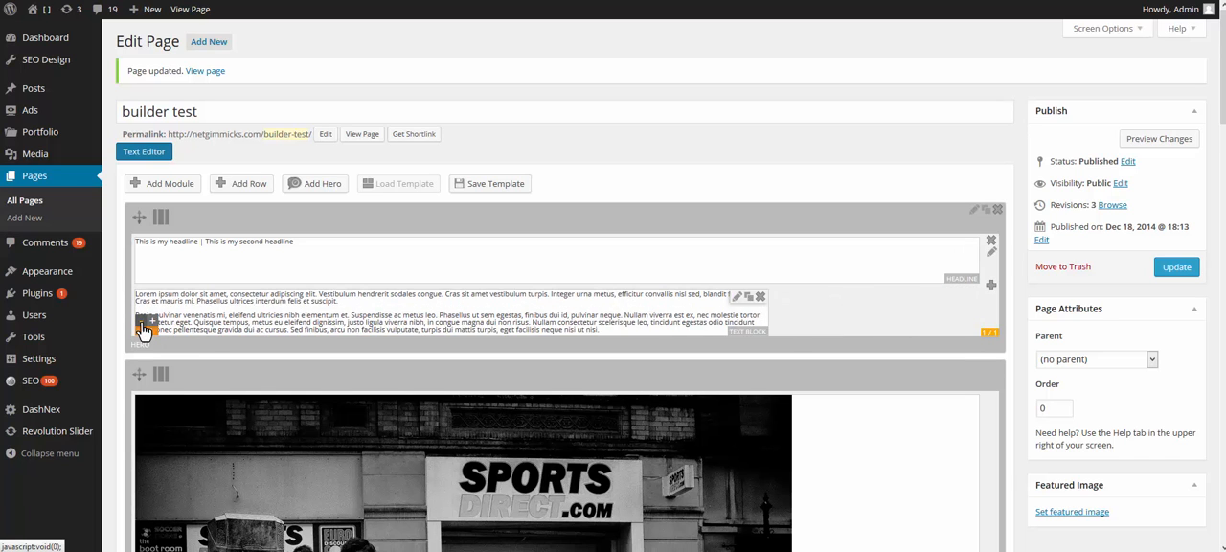
pyautogui.click(144, 328)
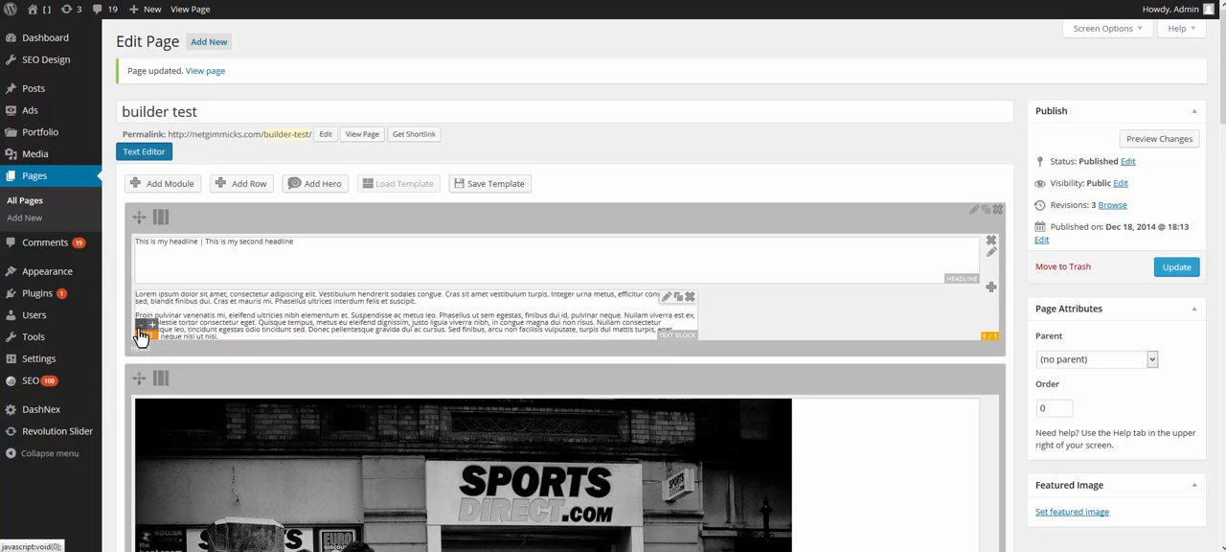
pyautogui.click(143, 329)
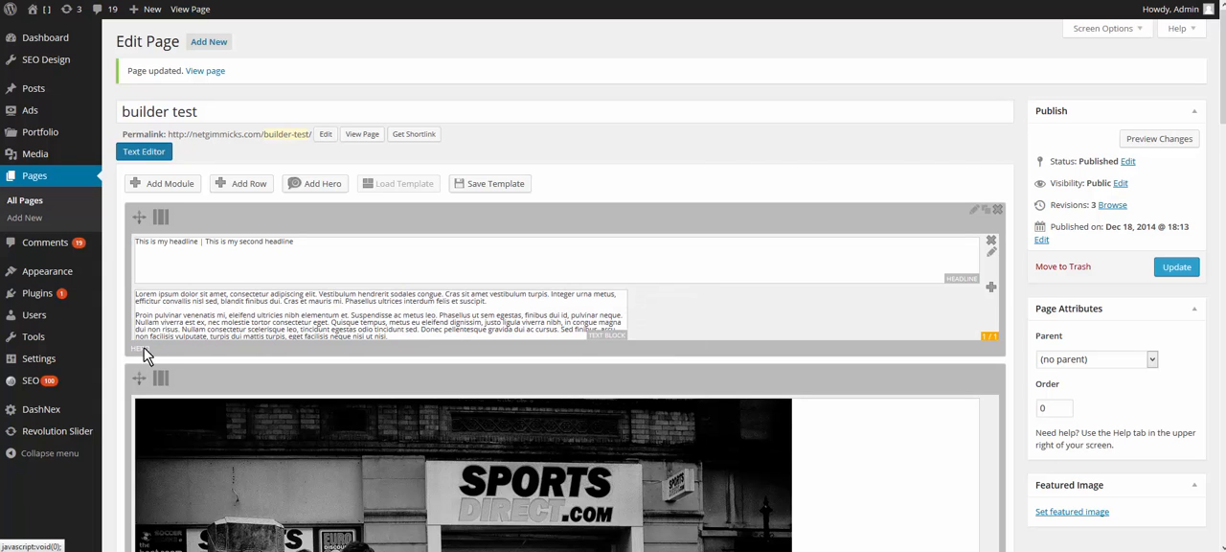
pyautogui.click(143, 329)
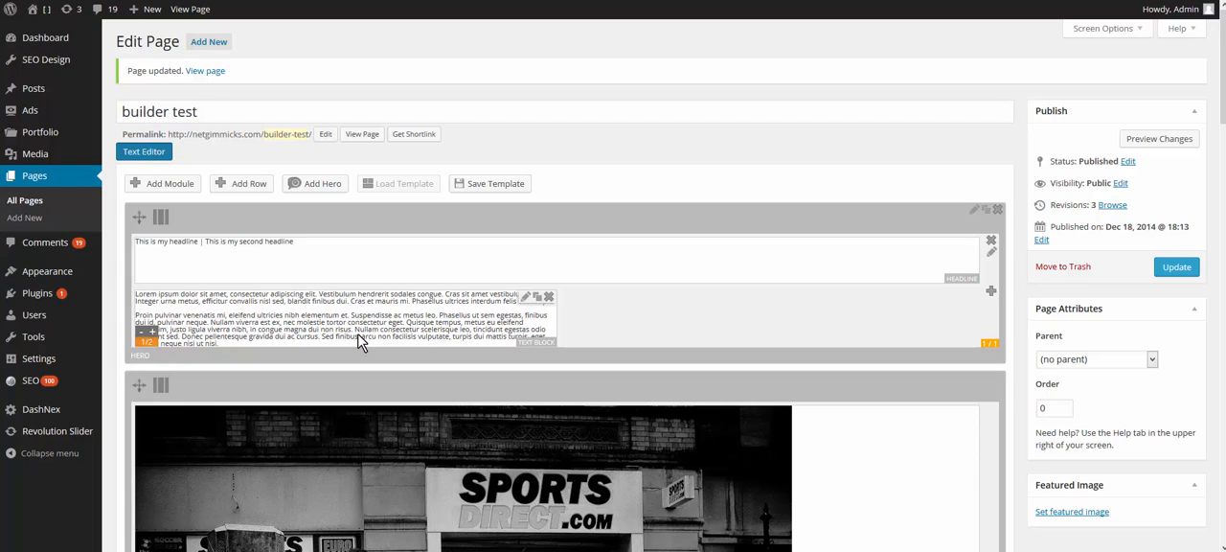
# Step: Duplicate the half-width text block beside the original, and update the page to check the two columns live
pyautogui.click(537, 302)
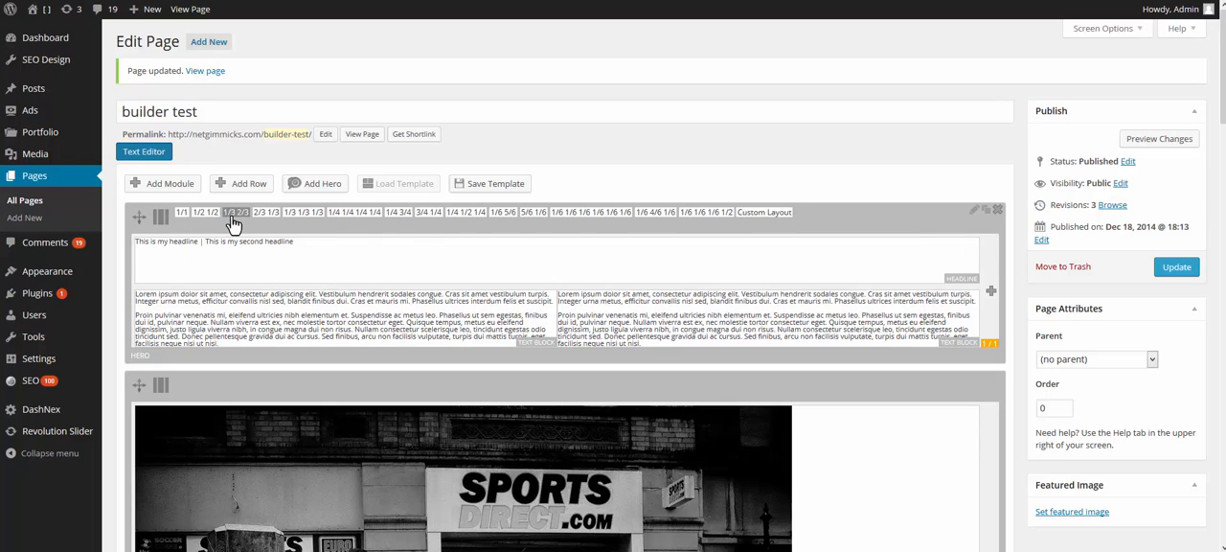
pyautogui.click(1175, 268)
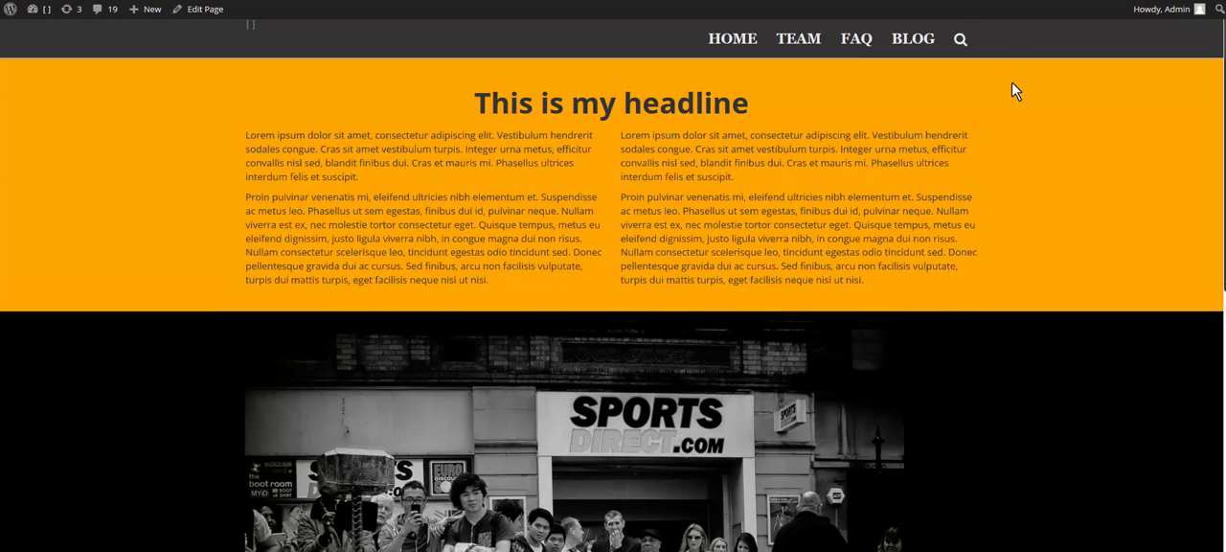
pyautogui.scroll(-3, 1001, 225)
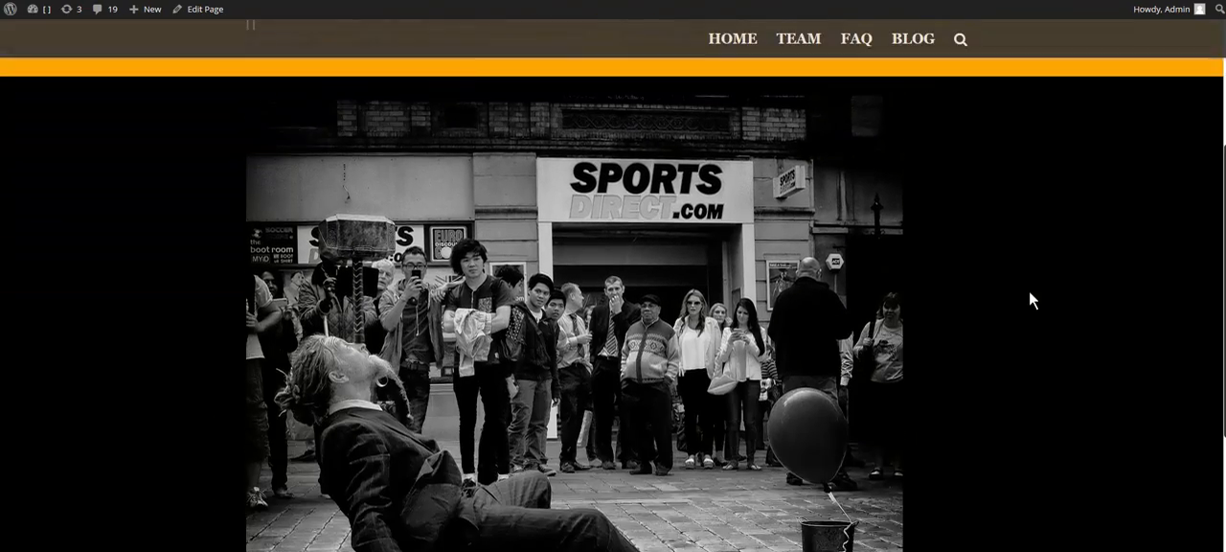
pyautogui.scroll(3, 1029, 290)
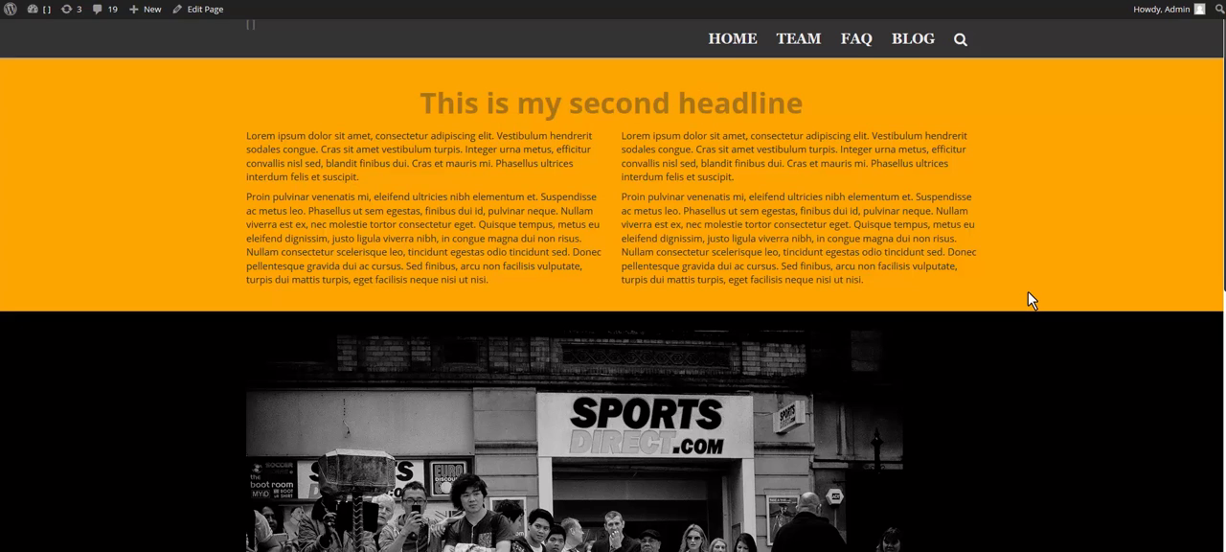